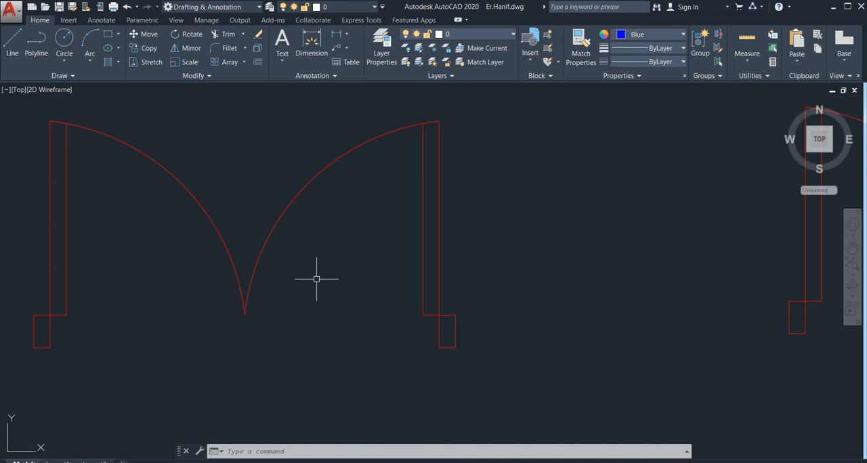
Examine the double-door and single-door plan symbols, including their frames, leaves and swing arcs
scroll(316, 278, down, 2)
middle_drag(318, 281, 319, 265)
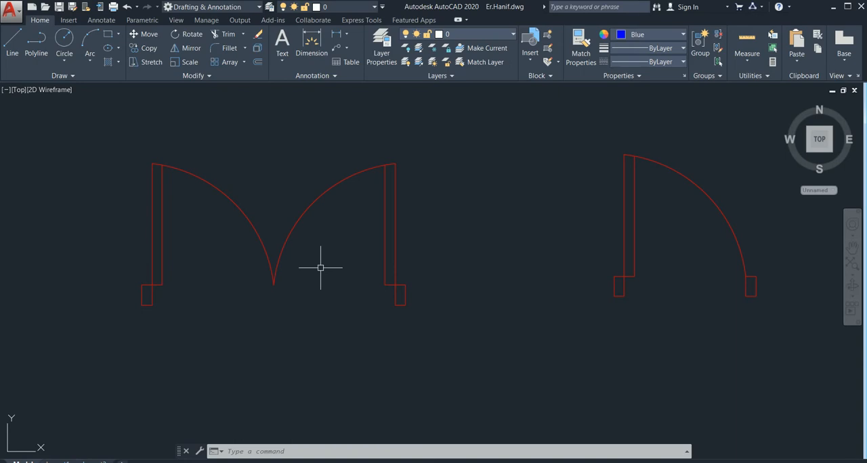
scroll(186, 269, down, 4)
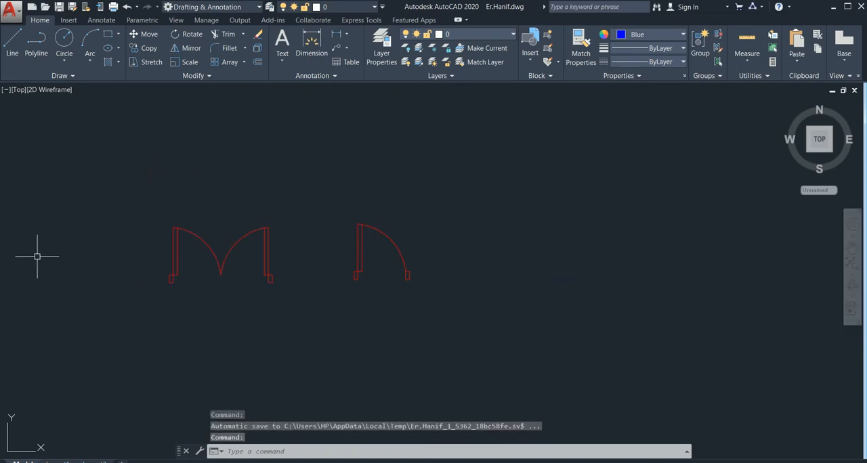
middle_drag(157, 262, 286, 237)
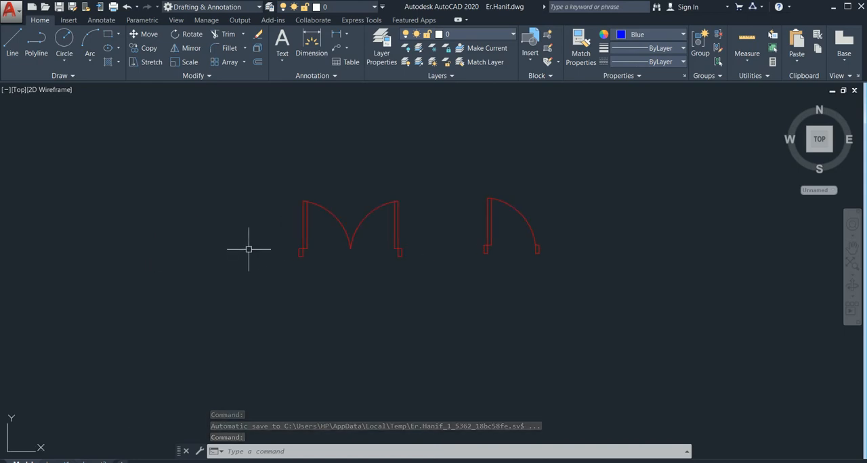
scroll(348, 224, up, 4)
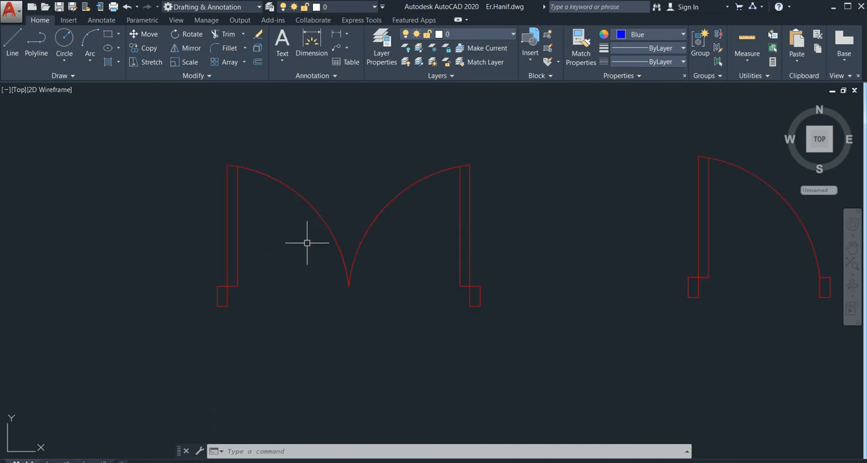
scroll(303, 246, down, 6)
scroll(302, 249, up, 4)
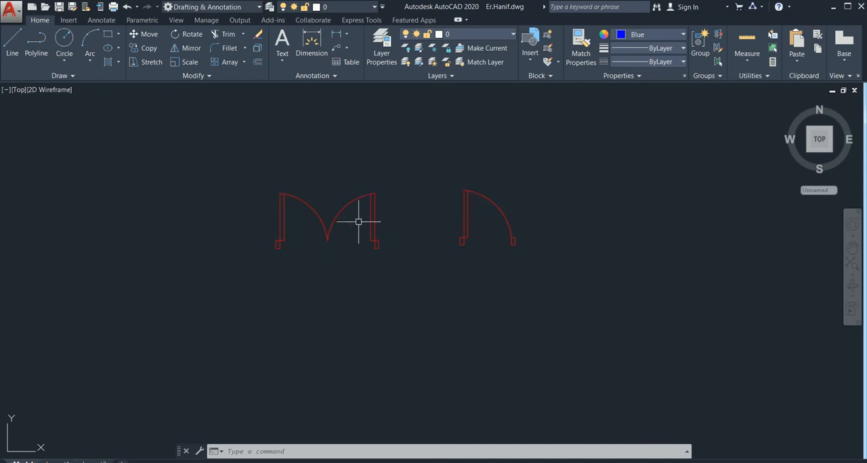
scroll(318, 229, up, 6)
scroll(352, 263, down, 6)
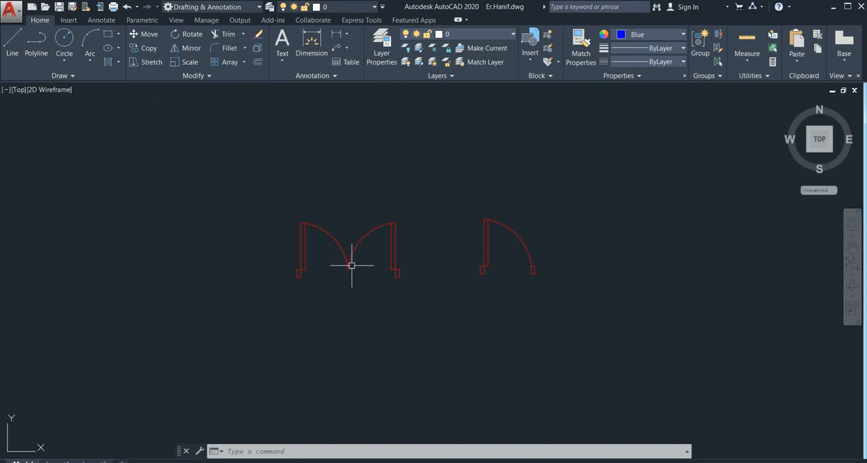
scroll(500, 248, up, 2)
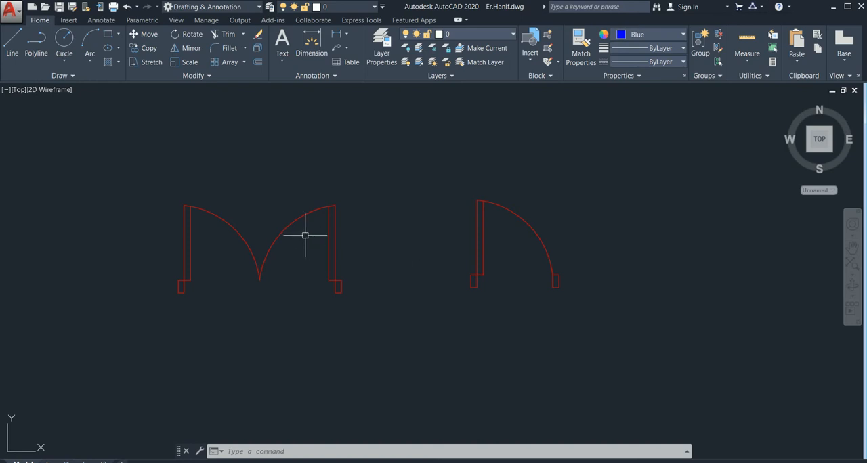
scroll(309, 233, up, 4)
scroll(407, 221, down, 4)
middle_drag(445, 243, 387, 249)
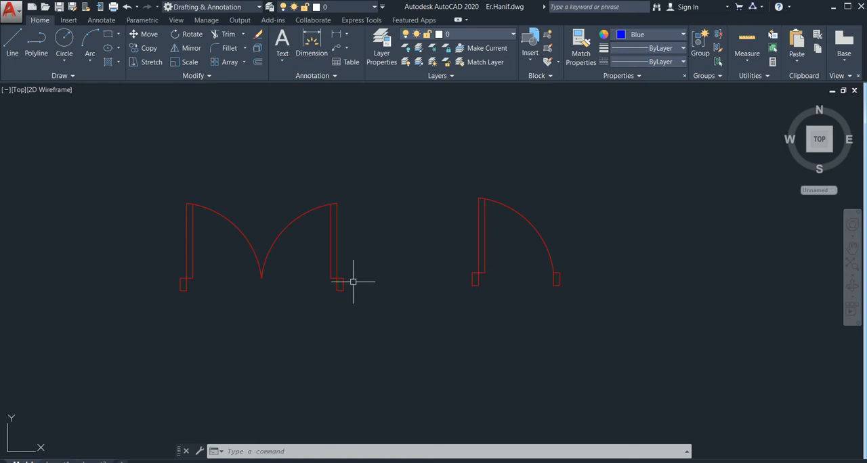
scroll(262, 250, down, 2)
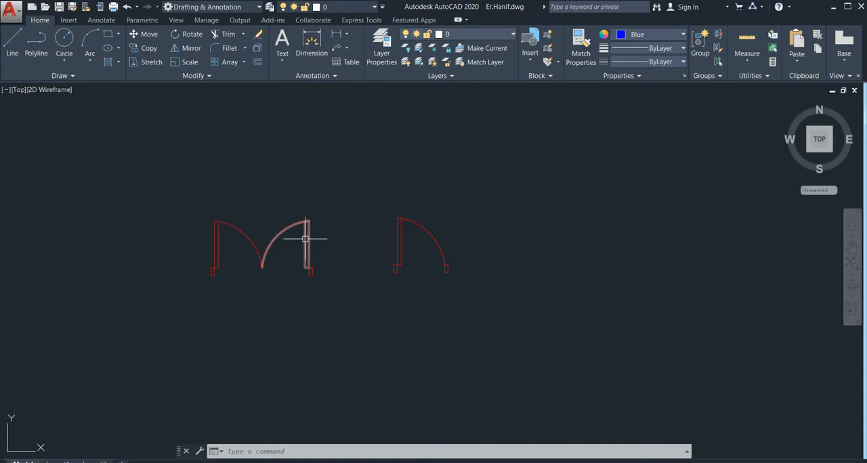
middle_drag(280, 254, 298, 199)
scroll(278, 221, down, 5)
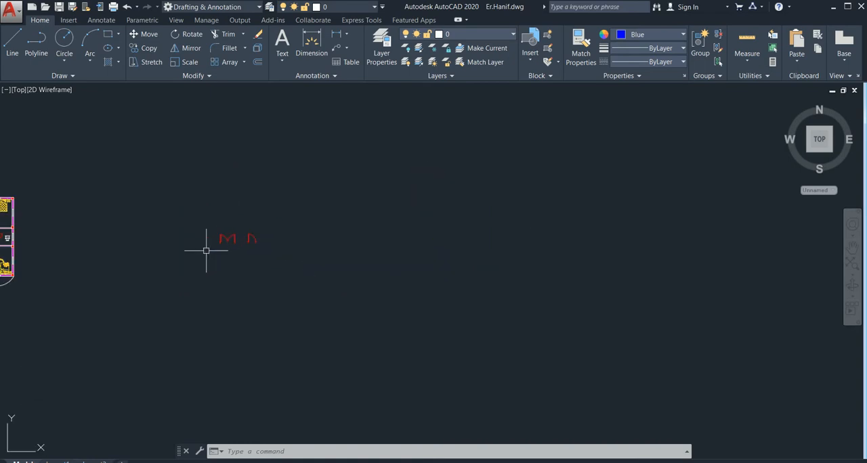
Examine the furnished floor plan's doors and door openings alongside the separate double-door and single-door symbols
middle_drag(208, 248, 368, 232)
scroll(193, 227, up, 6)
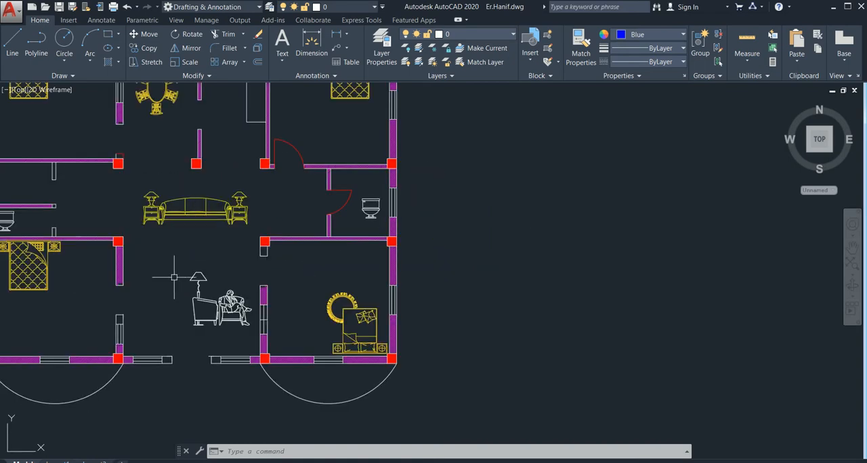
scroll(264, 266, down, 2)
scroll(413, 238, down, 5)
middle_drag(510, 238, 360, 217)
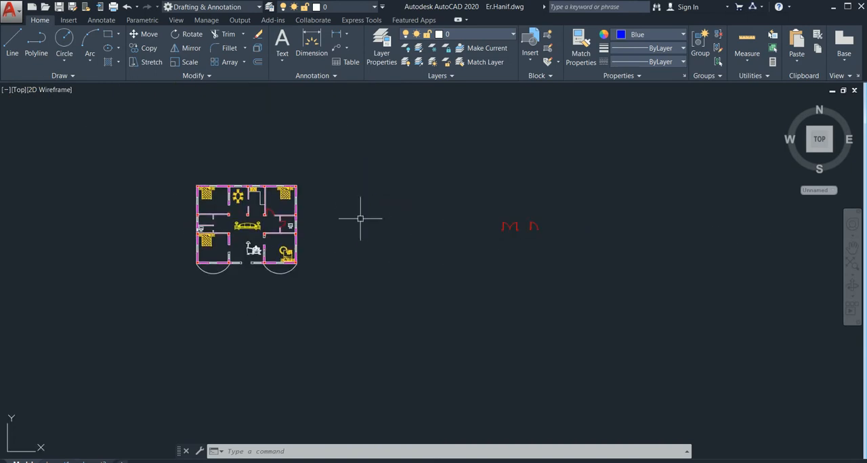
scroll(532, 232, up, 2)
scroll(366, 250, down, 4)
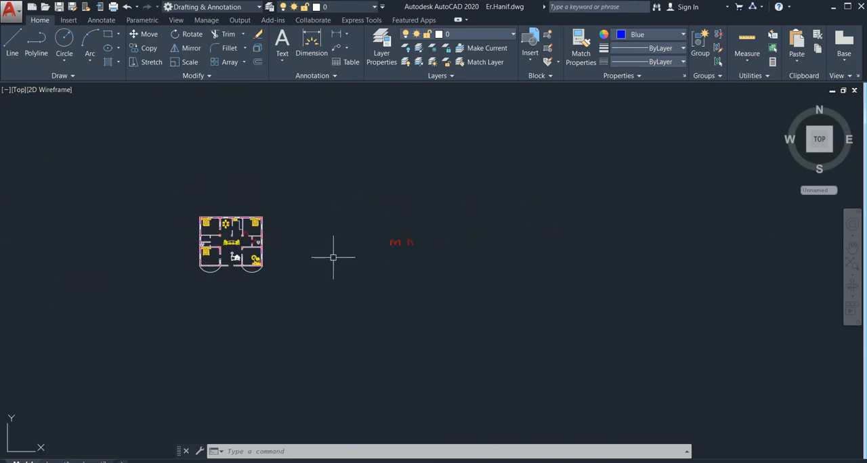
middle_drag(332, 255, 451, 217)
scroll(368, 213, up, 4)
middle_drag(549, 204, 389, 234)
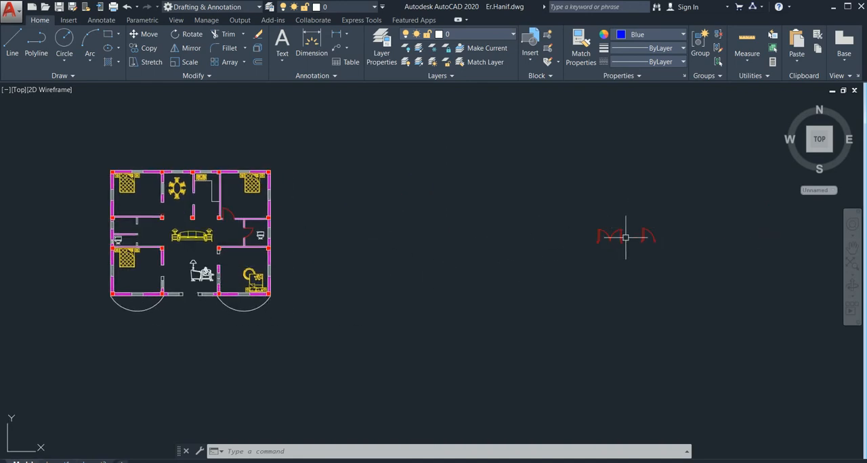
scroll(624, 238, up, 3)
scroll(583, 238, down, 2)
scroll(401, 285, down, 4)
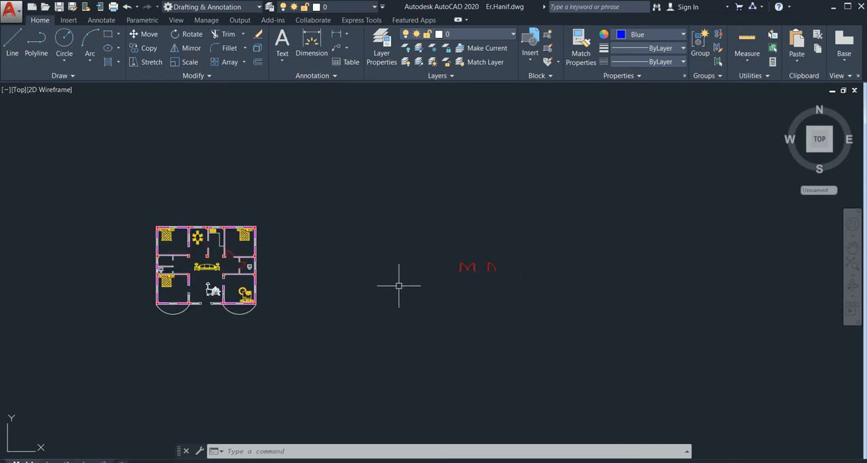
middle_drag(400, 284, 488, 245)
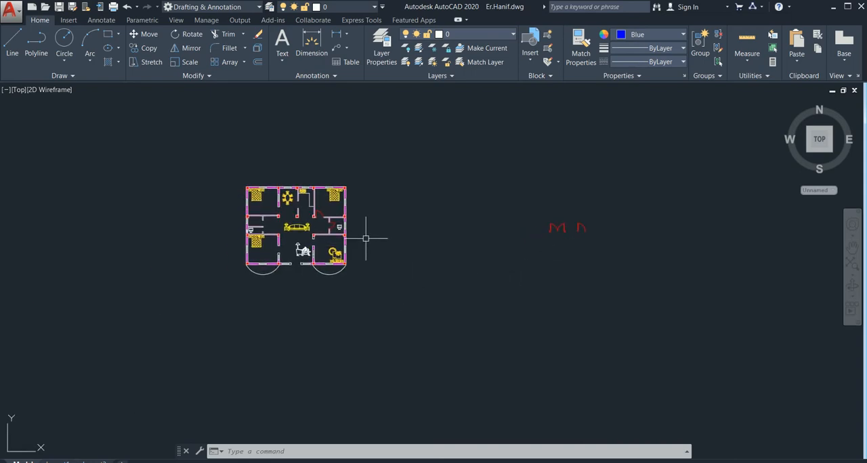
scroll(330, 222, up, 2)
scroll(535, 243, down, 2)
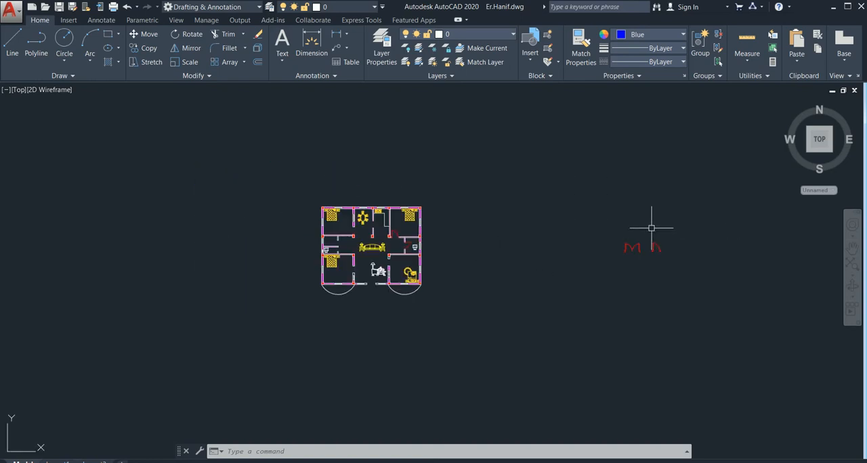
mouse_move(652, 228)
middle_down()
mouse_move(530, 221)
mouse_move(430, 238)
middle_up()
scroll(166, 238, up, 5)
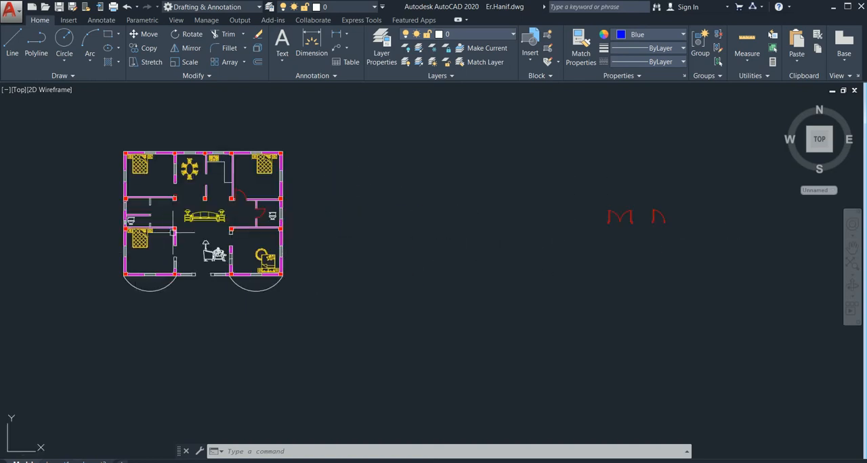
scroll(291, 232, down, 4)
middle_drag(592, 206, 308, 186)
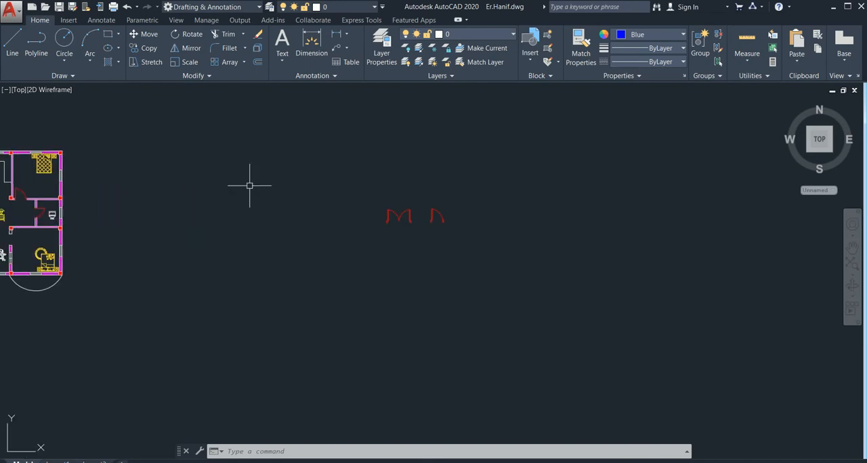
scroll(407, 207, up, 4)
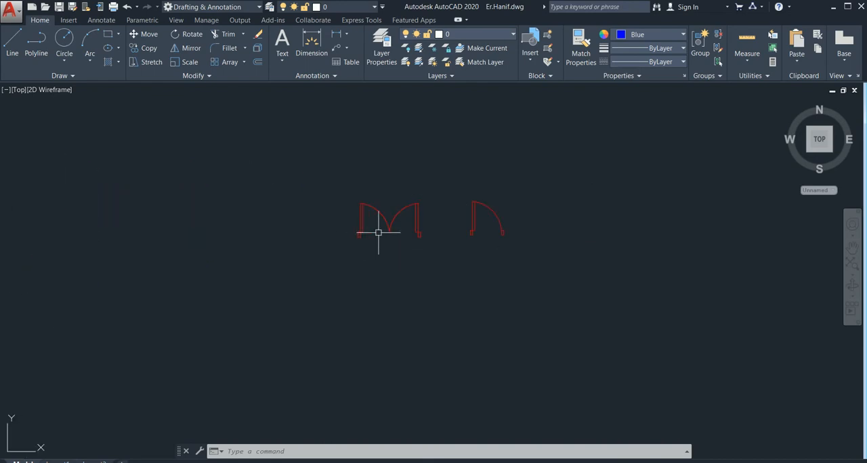
scroll(411, 210, up, 4)
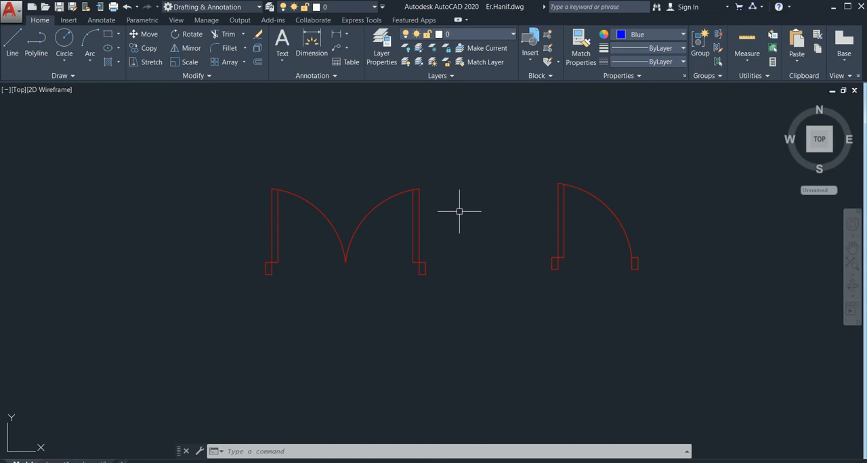
scroll(396, 217, up, 4)
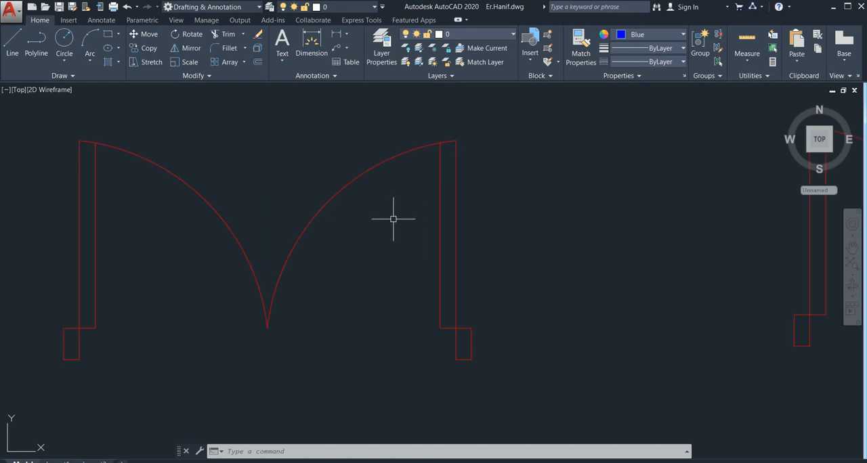
scroll(412, 247, down, 4)
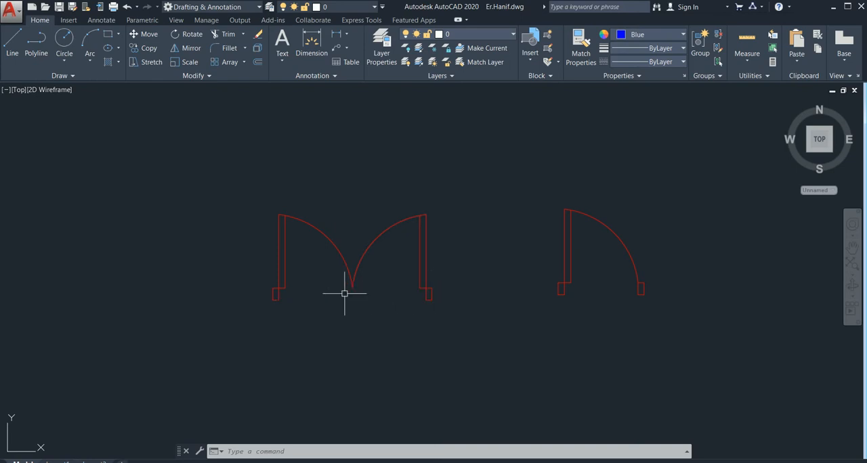
text(l)
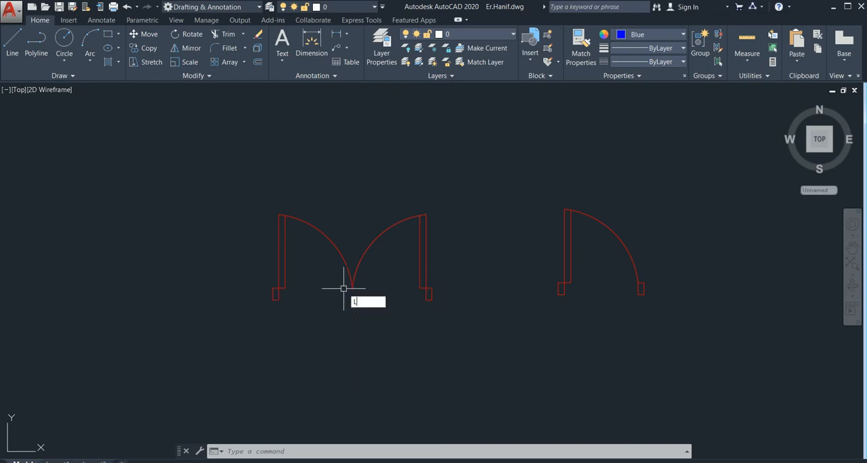
key(Return)
click(420, 289)
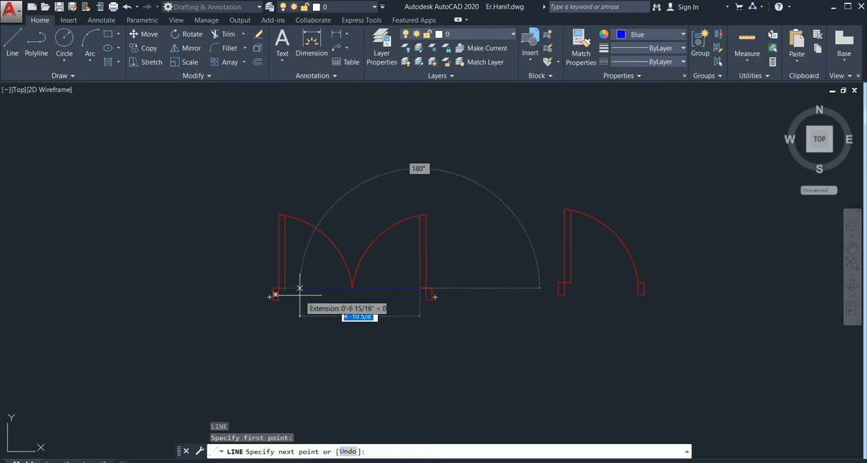
key(Escape)
middle_drag(526, 273, 442, 269)
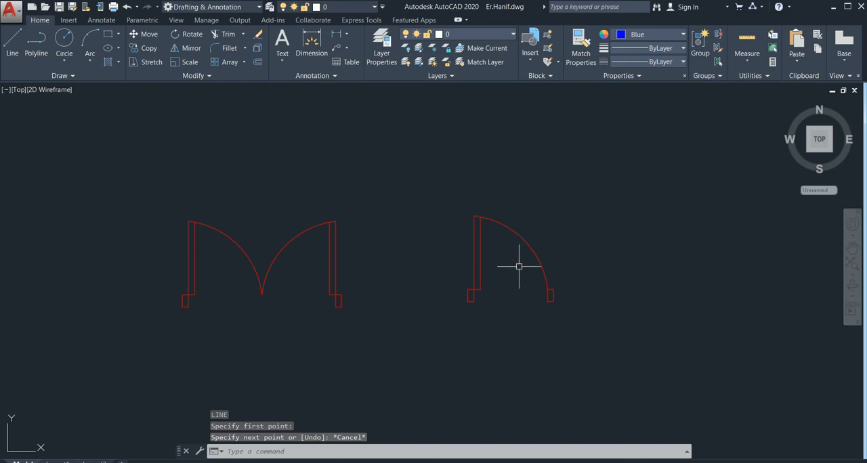
middle_drag(509, 283, 460, 262)
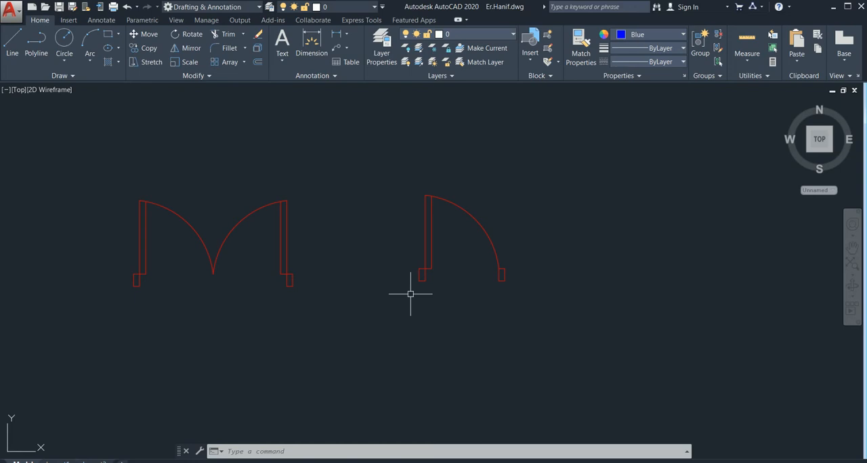
scroll(223, 286, up, 4)
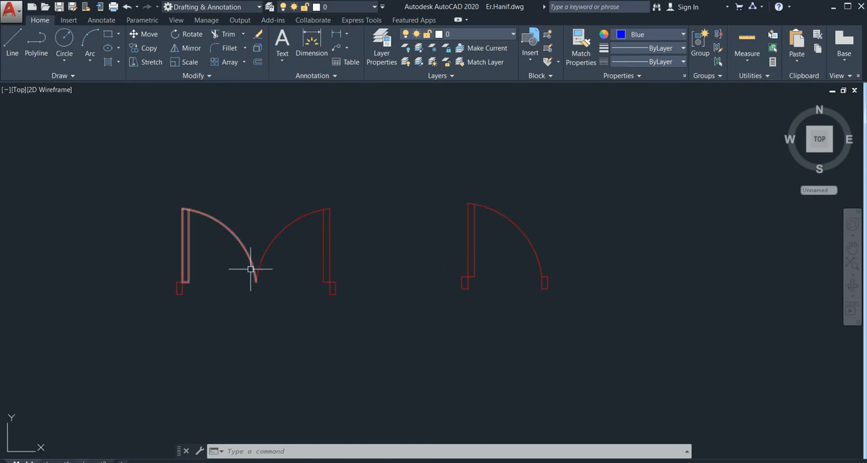
scroll(203, 305, down, 2)
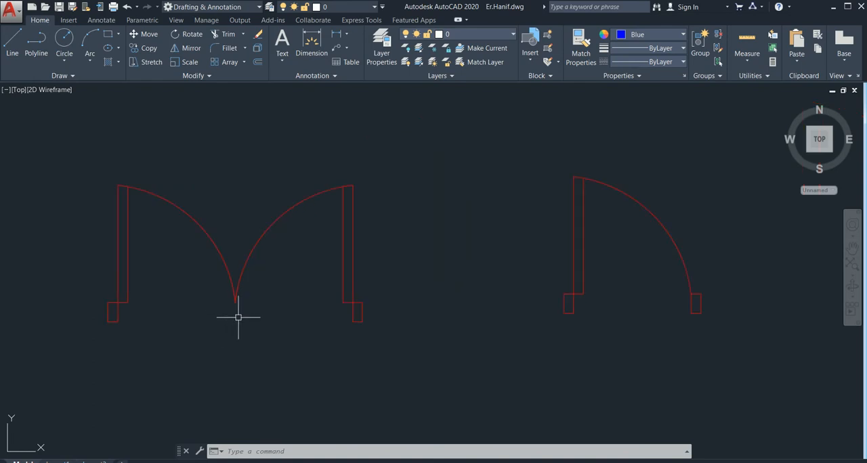
scroll(237, 317, down, 3)
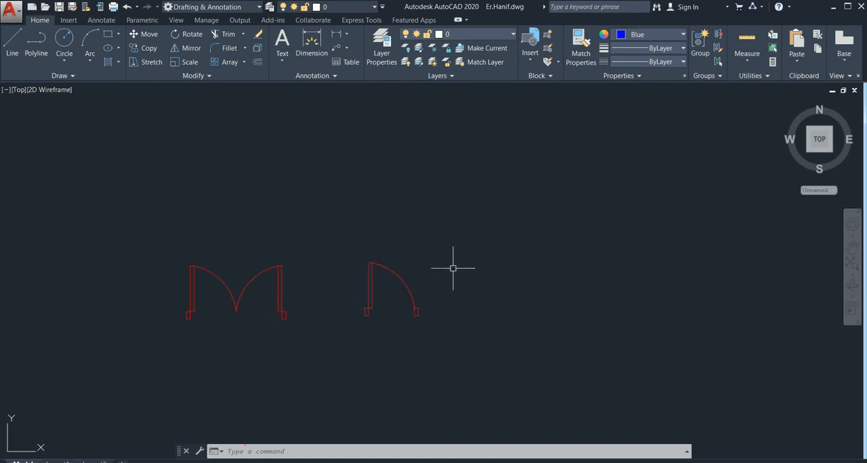
mouse_move(455, 316)
middle_down()
mouse_move(370, 252)
mouse_move(343, 285)
mouse_move(241, 290)
middle_up()
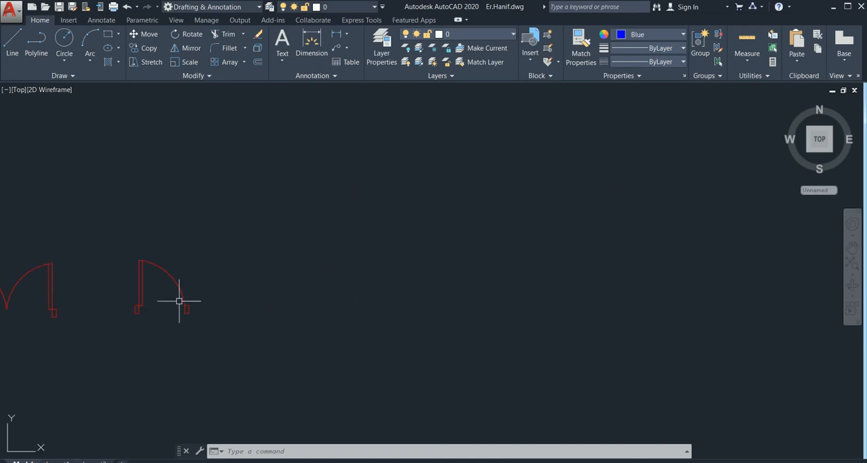
middle_drag(347, 287, 169, 278)
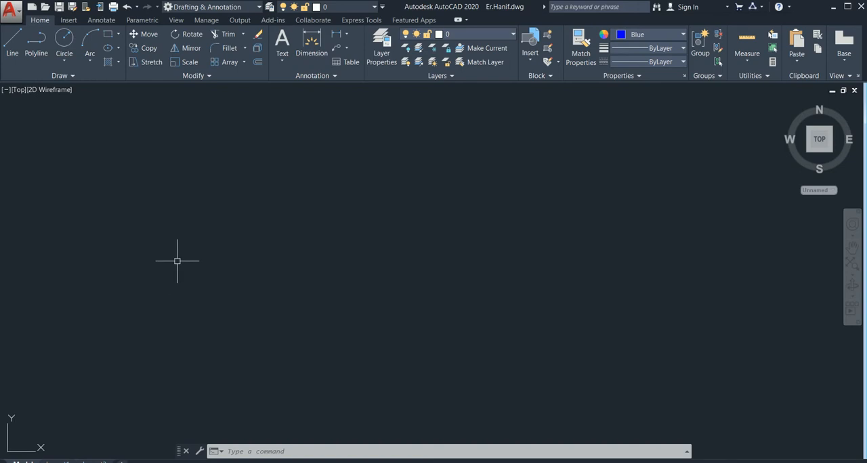
text(L)
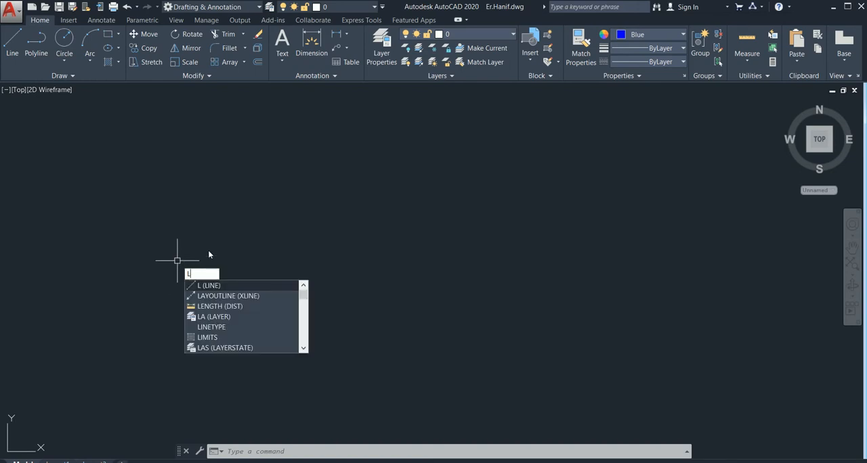
key(Escape)
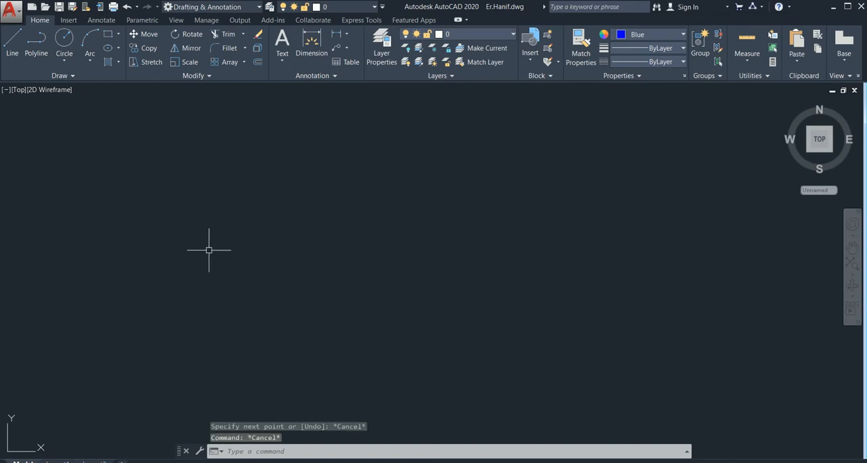
Set the length type of the drawing units to Architectural
text(U)
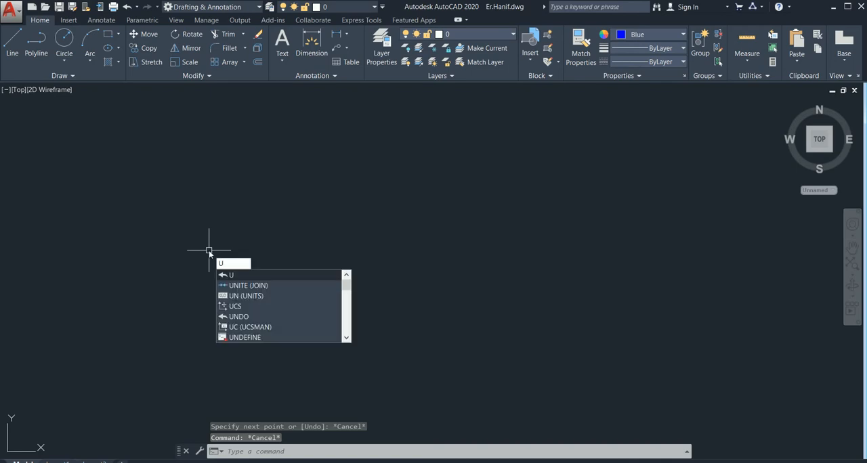
text(N)
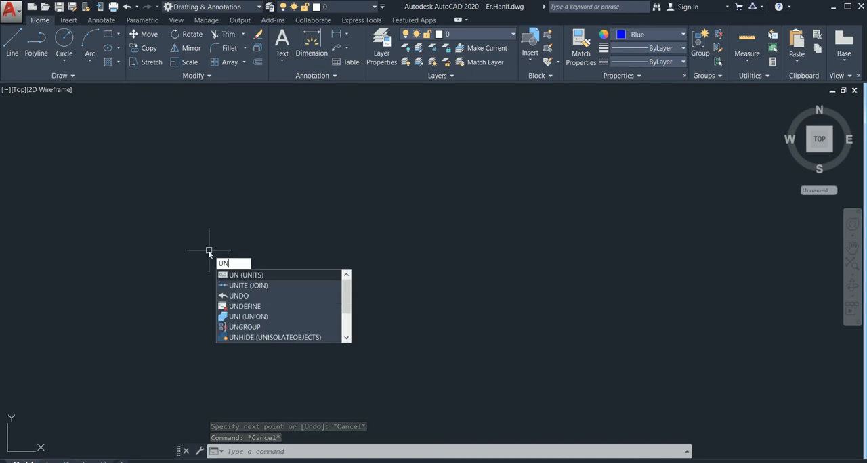
key(Return)
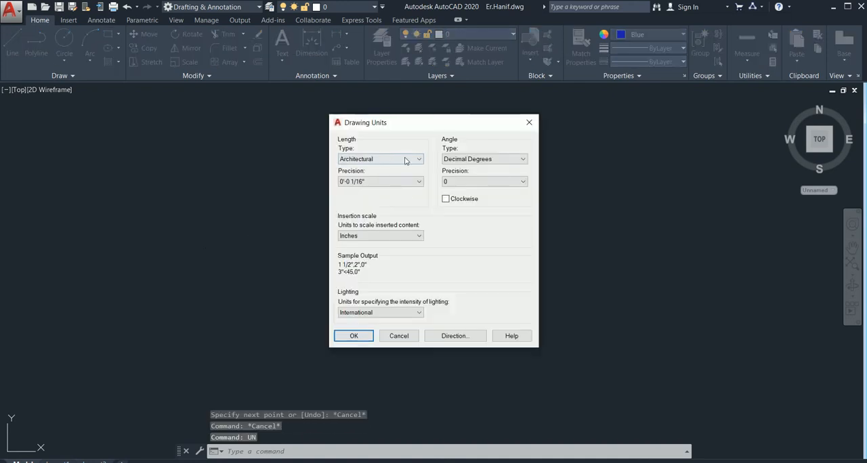
click(383, 160)
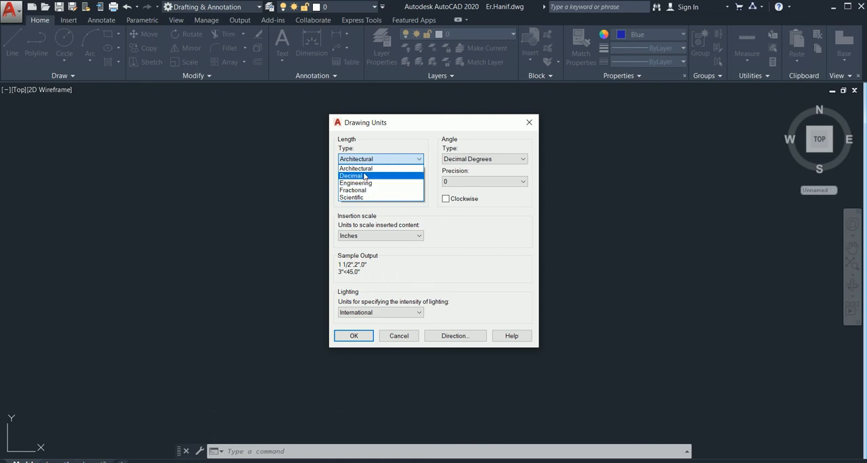
click(366, 169)
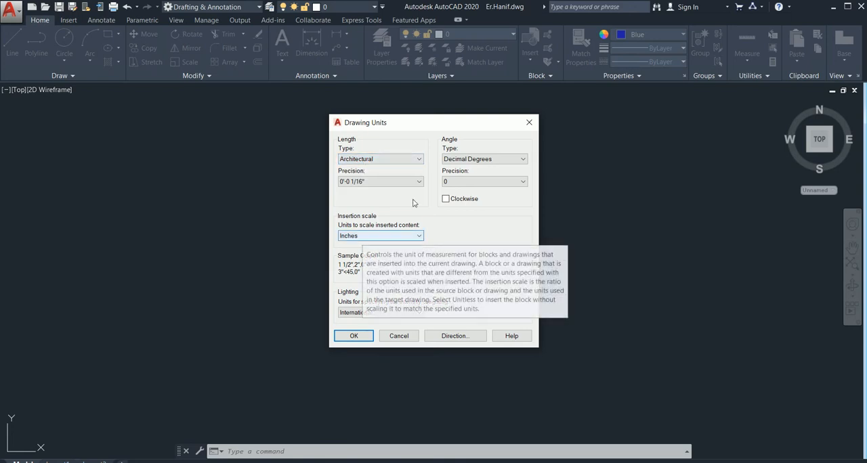
click(356, 336)
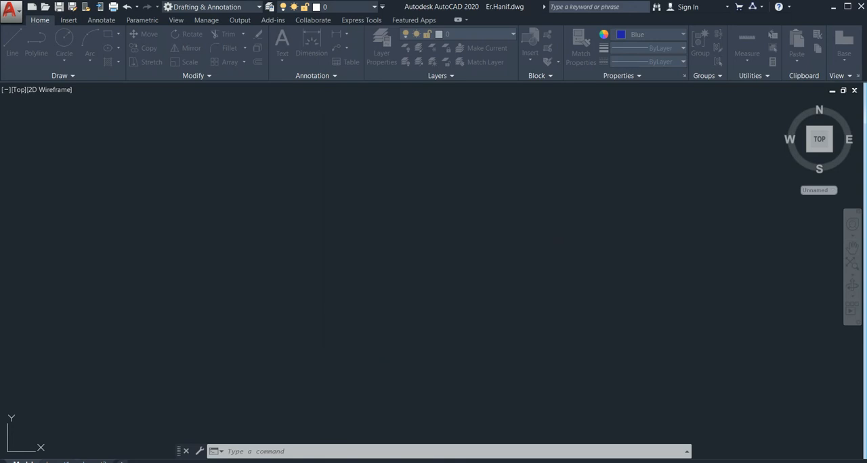
key(l)
key(Return)
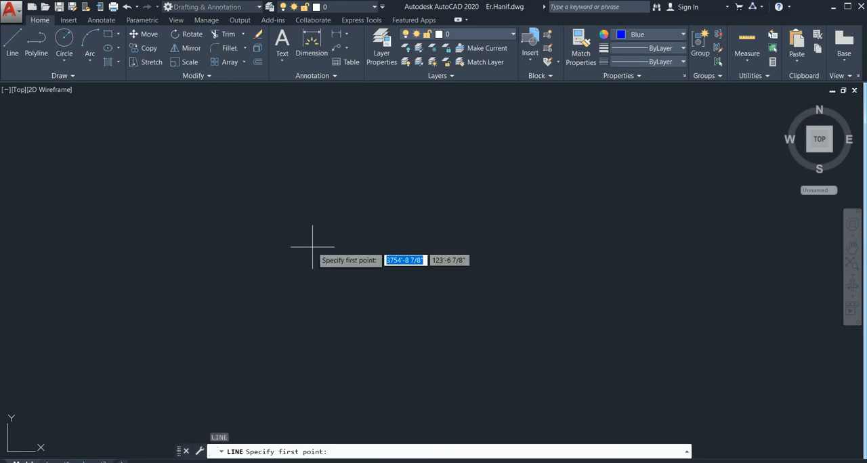
click(256, 249)
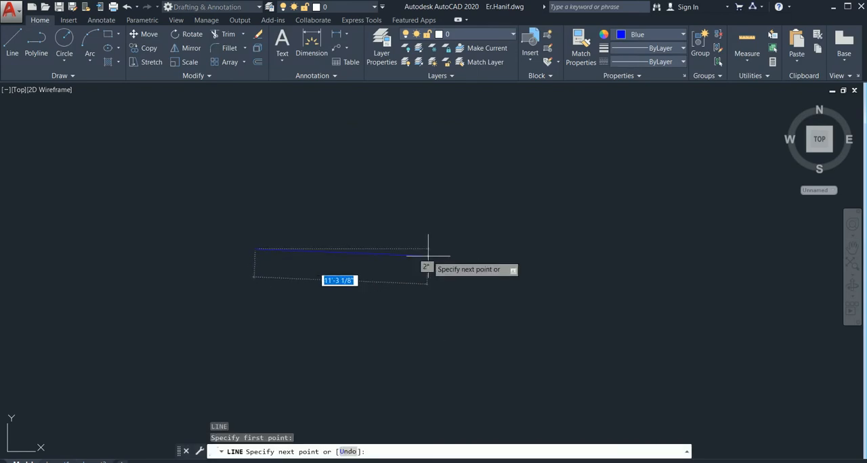
key(Escape)
Set the current object colour to Red and turn on Ortho mode
click(635, 37)
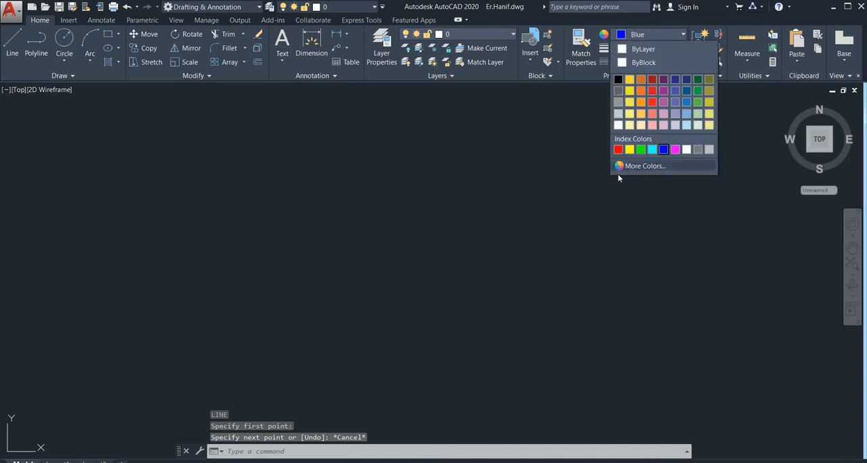
click(618, 150)
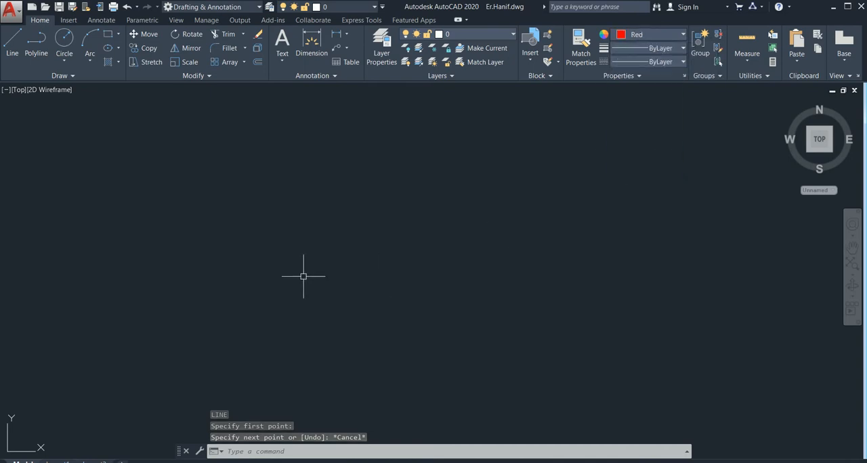
key(F8)
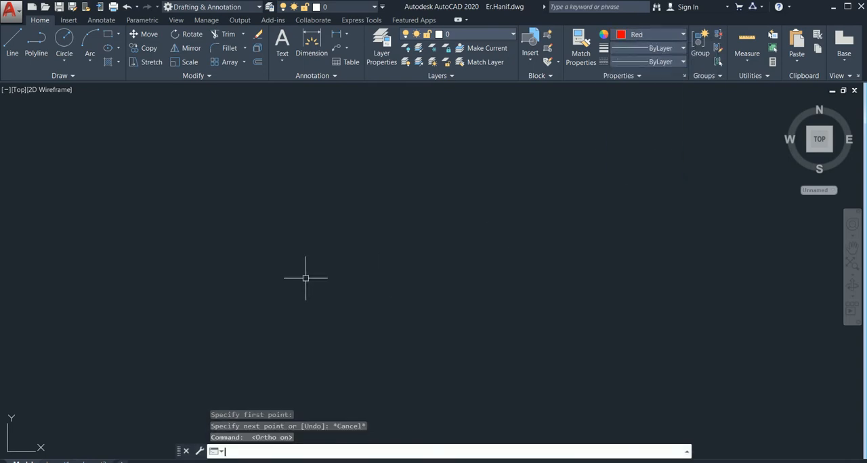
Draw a horizontal line 3' long in the empty area to mark the door opening's width
text(l)
key(Return)
click(273, 266)
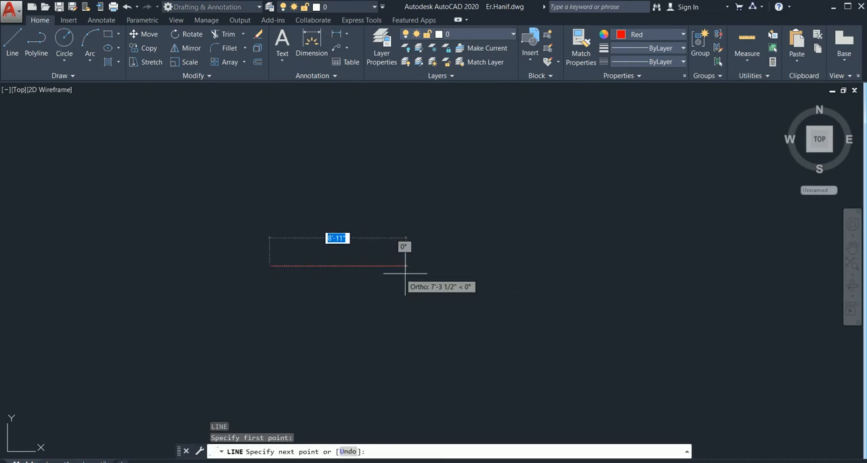
scroll(330, 271, up, 4)
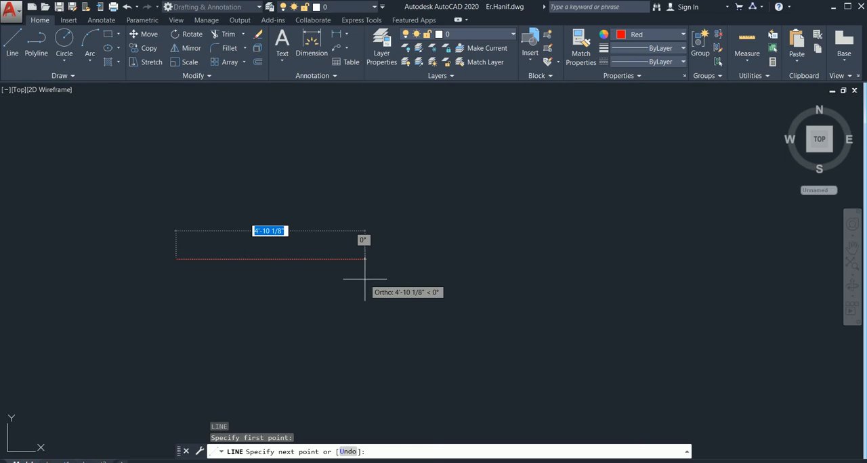
scroll(345, 268, up, 2)
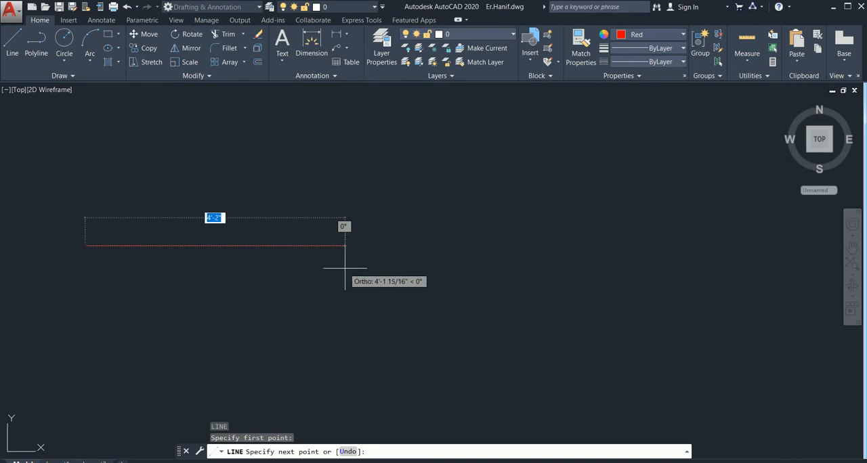
text(3)
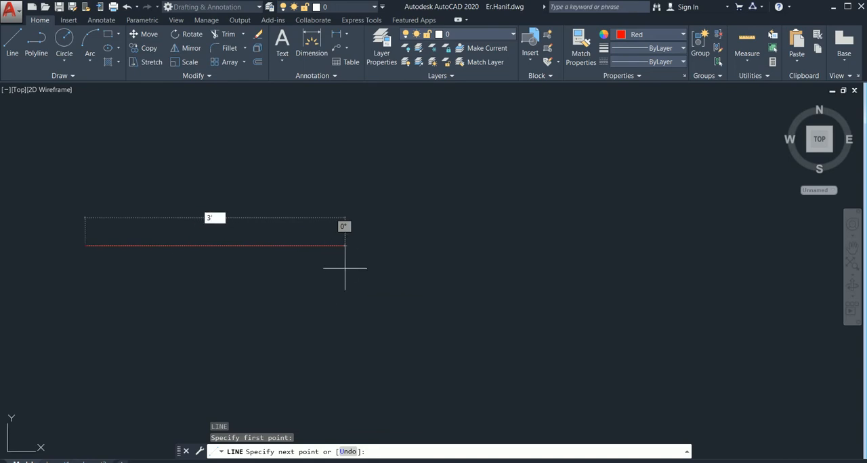
key(Return)
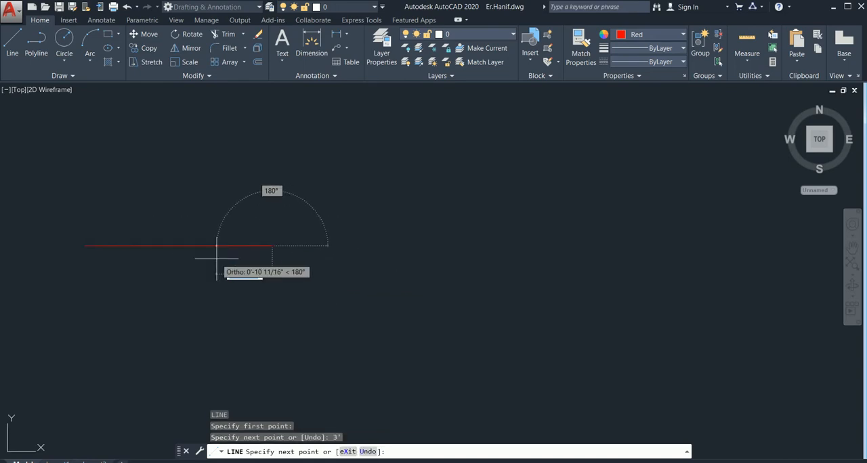
key(Escape)
Draw a vertical line 3' long upward from the left end of the horizontal line
middle_drag(216, 257, 342, 251)
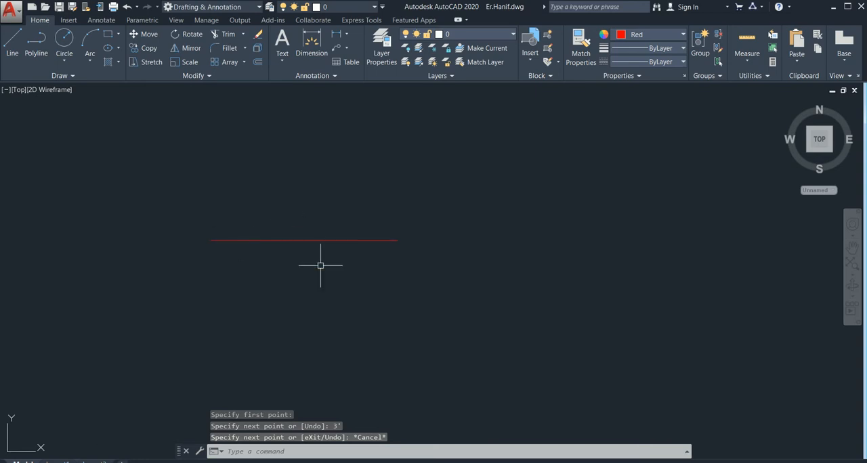
scroll(214, 254, up, 2)
scroll(516, 256, down, 2)
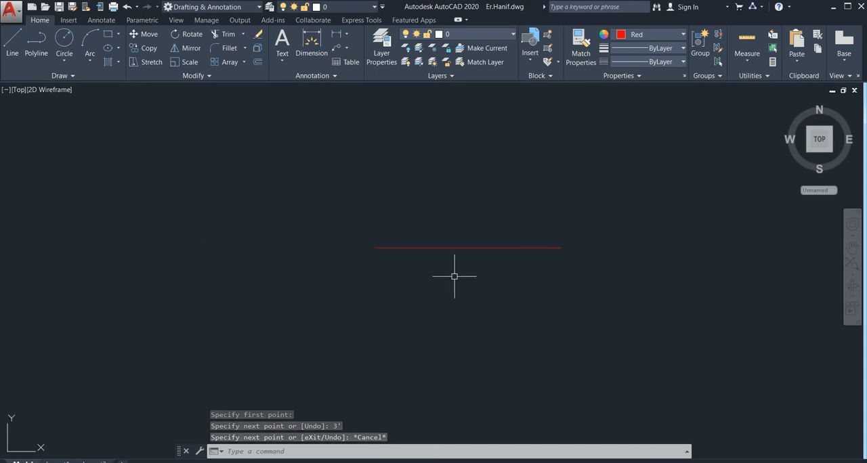
middle_drag(407, 255, 361, 269)
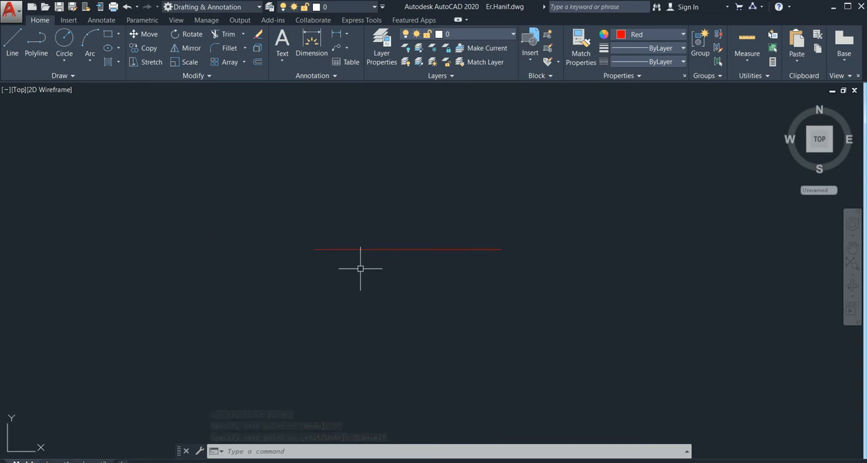
scroll(311, 255, up, 2)
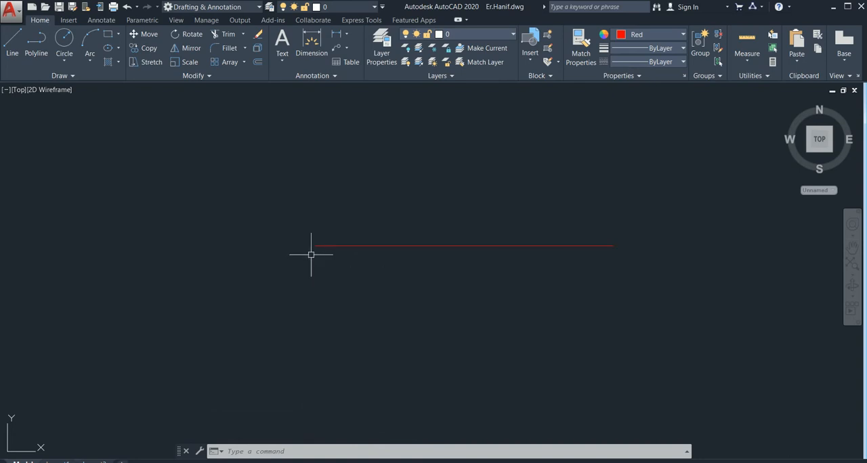
text(l)
key(Return)
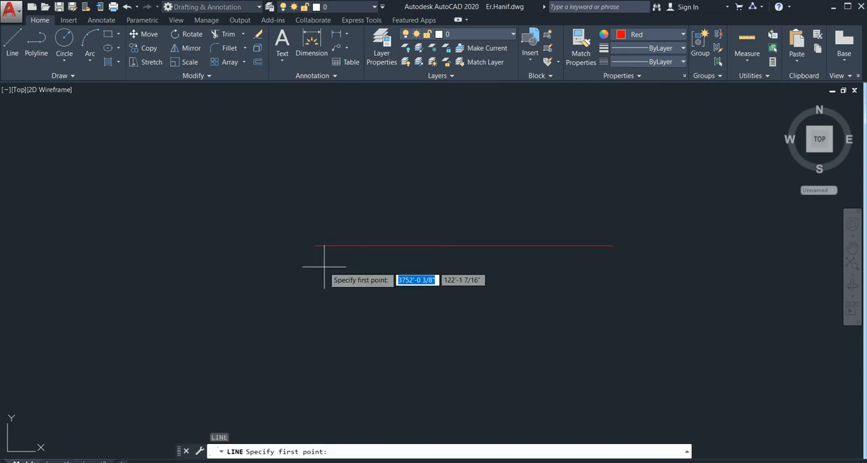
click(315, 245)
middle_drag(310, 156, 315, 331)
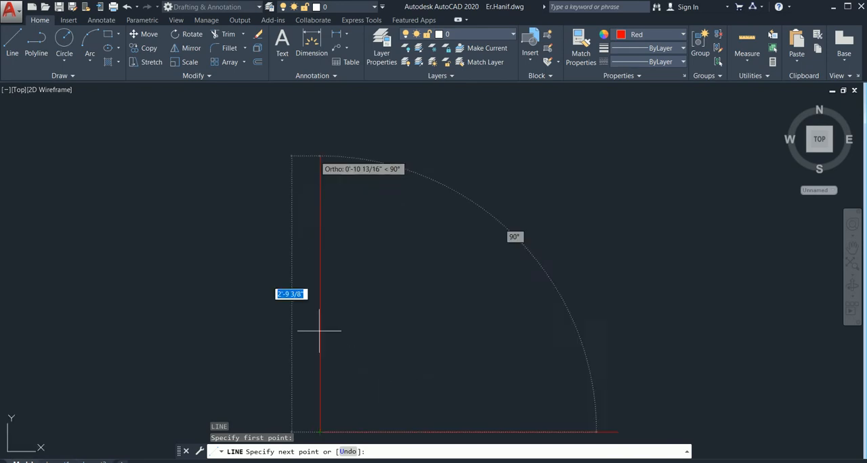
text(3')
key(Return)
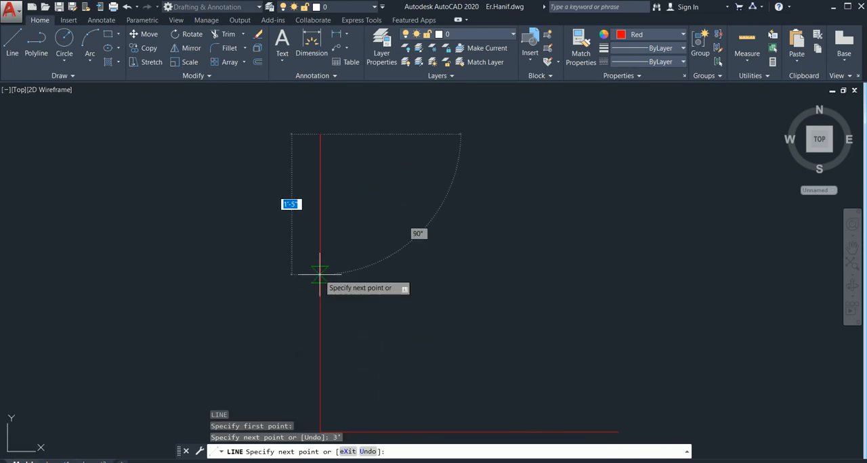
key(Escape)
With Ortho mode off, draw a nearly straight three-point arc from the vertical line's top end to the horizontal line's right end
scroll(390, 287, down, 4)
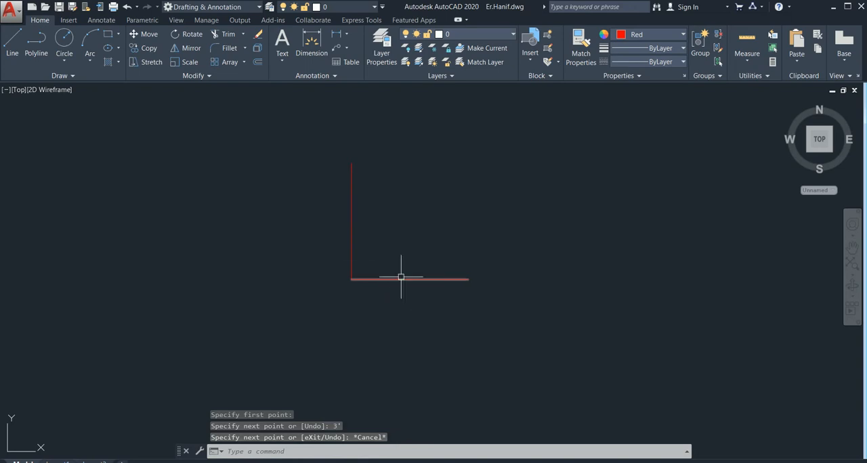
scroll(410, 284, up, 2)
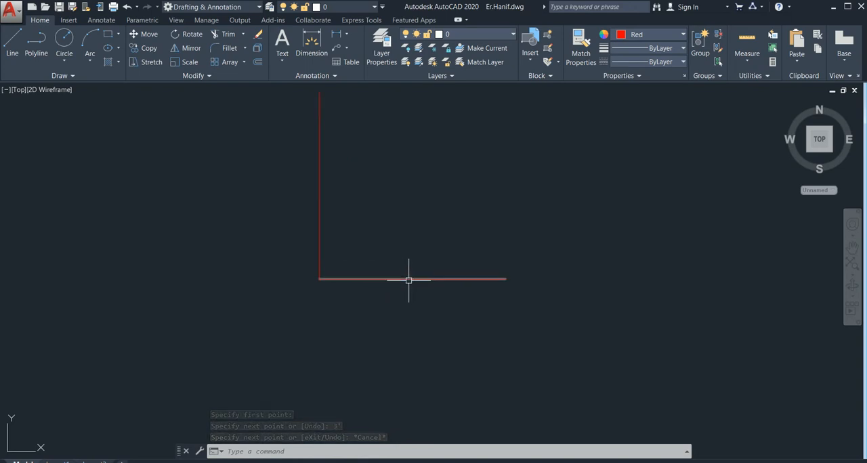
mouse_move(408, 280)
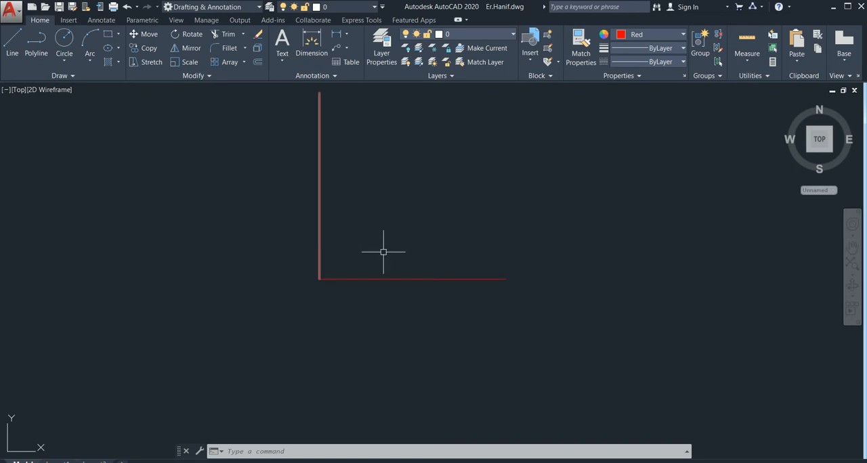
mouse_move(383, 250)
middle_down()
mouse_move(359, 292)
mouse_move(346, 292)
middle_up()
text(A)
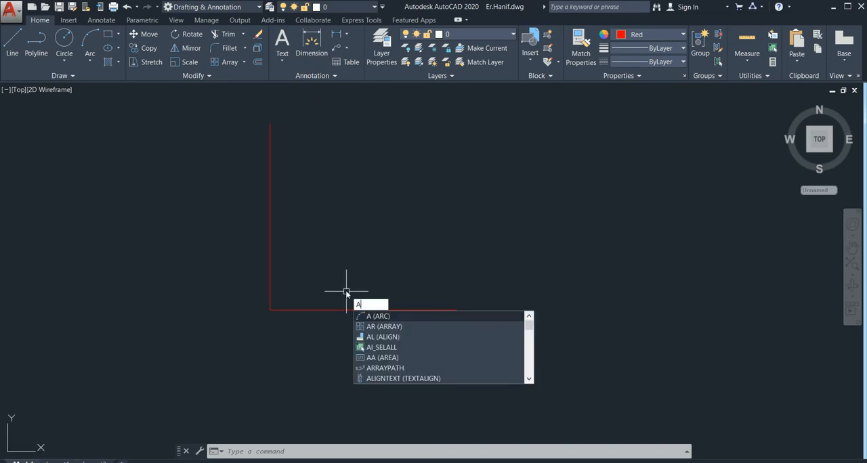
key(Return)
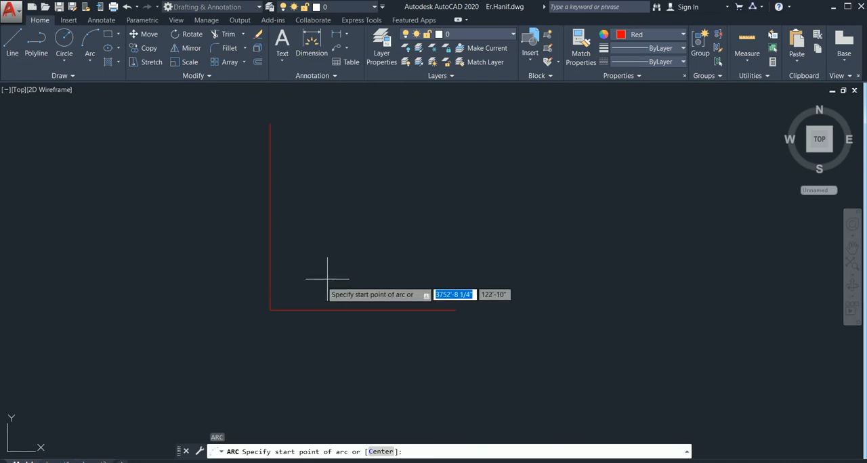
middle_drag(318, 256, 323, 304)
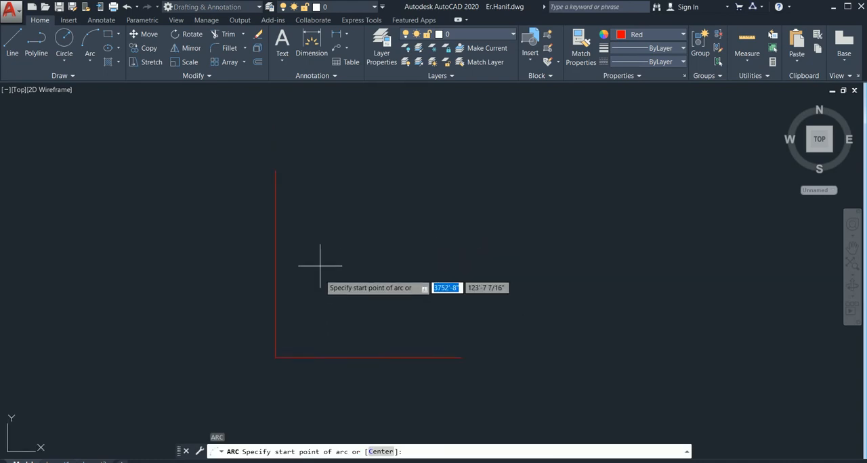
click(275, 170)
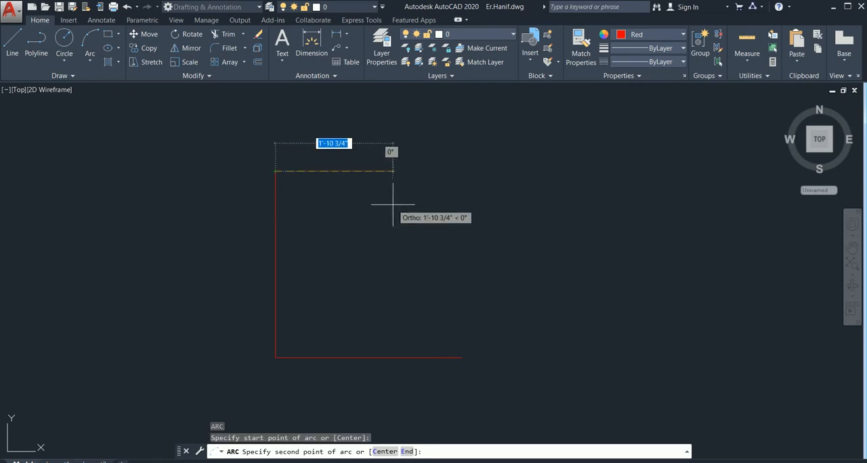
key(F8)
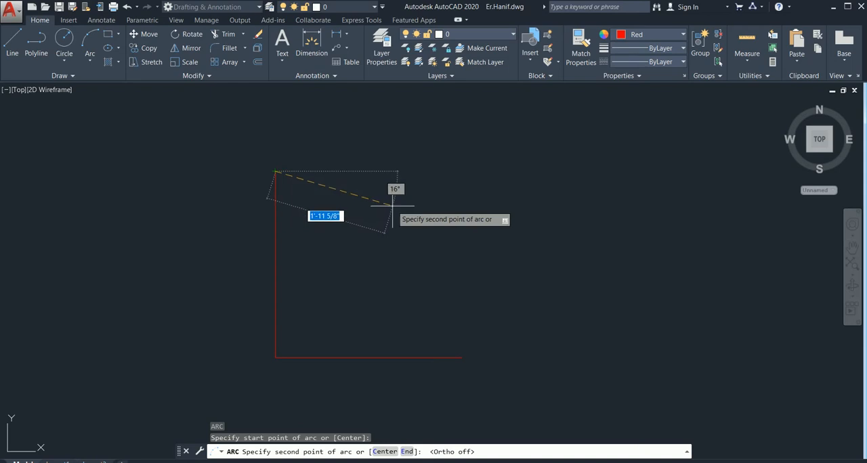
middle_drag(367, 278, 328, 226)
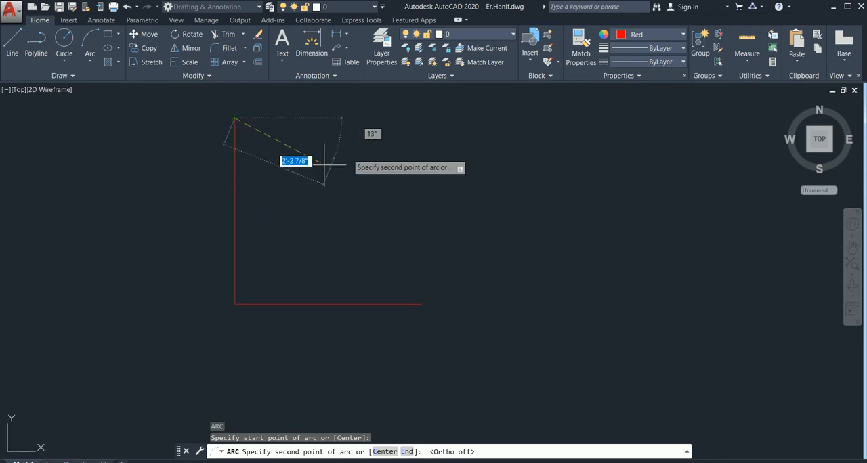
click(324, 209)
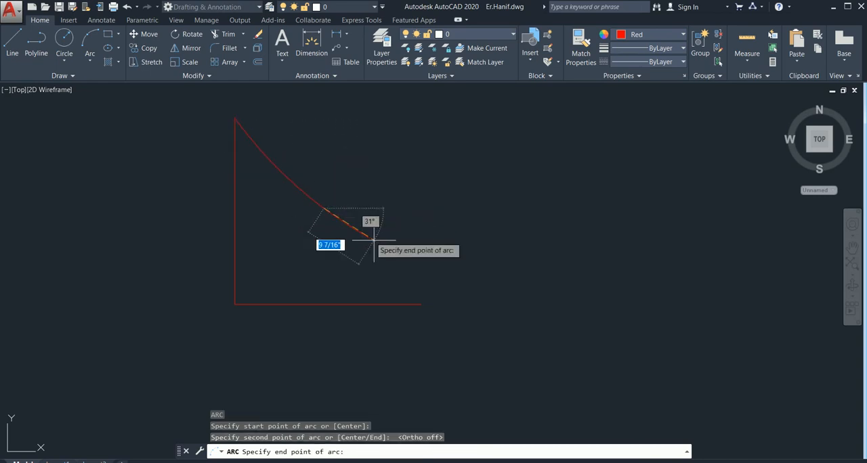
key(Escape)
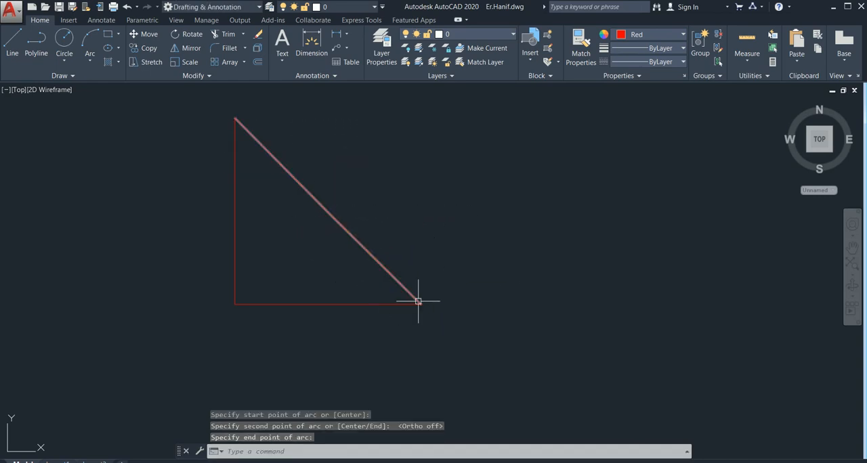
Stretch the arc's midpoint outward to form a quarter-circle door swing with a radius of about 3'-1"
middle_drag(381, 213, 390, 251)
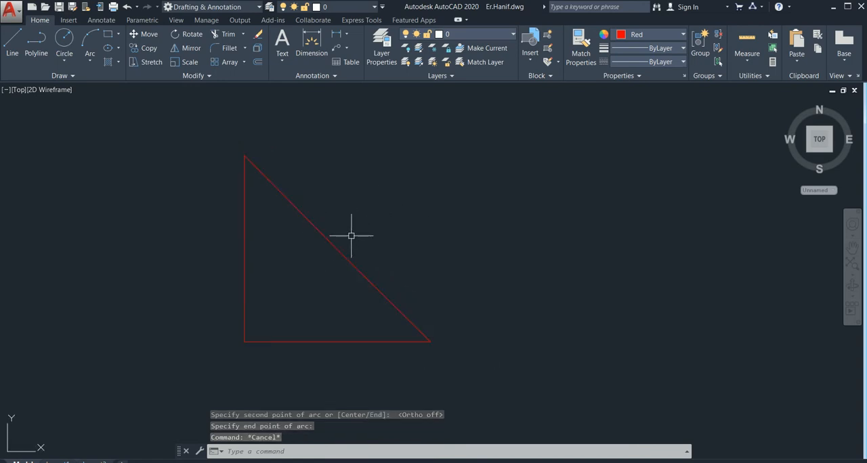
scroll(345, 235, up, 4)
scroll(333, 242, down, 2)
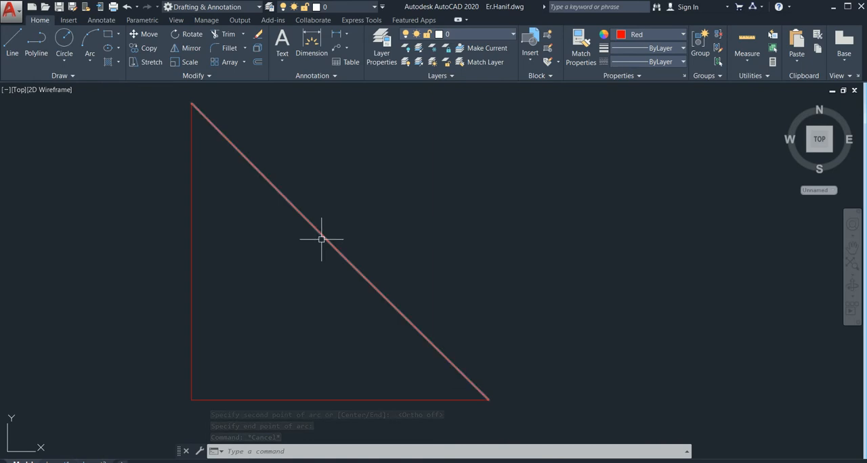
click(324, 235)
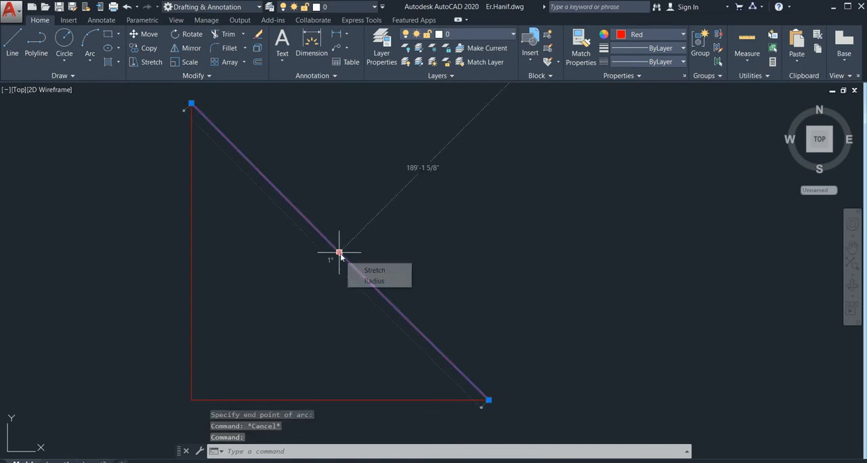
click(338, 253)
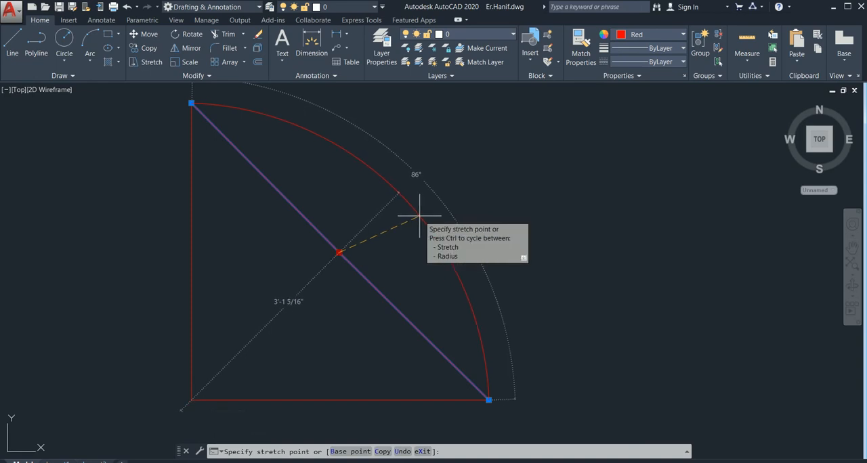
click(420, 216)
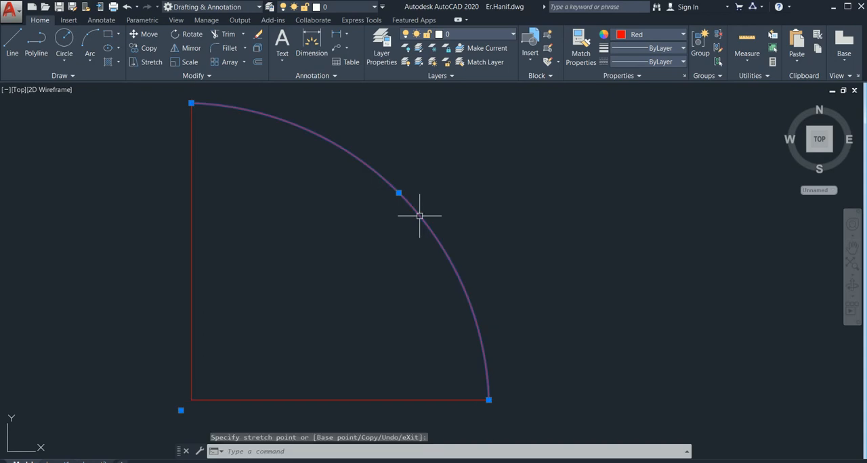
key(Escape)
Try to trim away the horizontal opening line beneath the door swing arc
scroll(381, 253, down, 3)
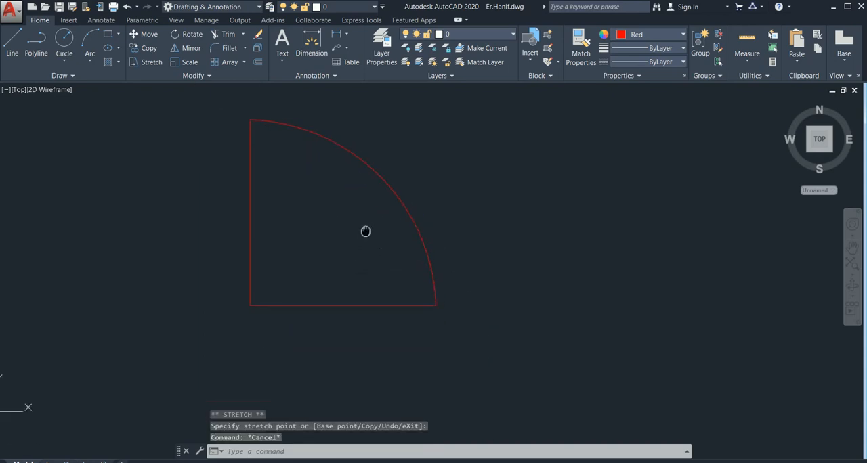
middle_drag(341, 262, 341, 241)
text(tr)
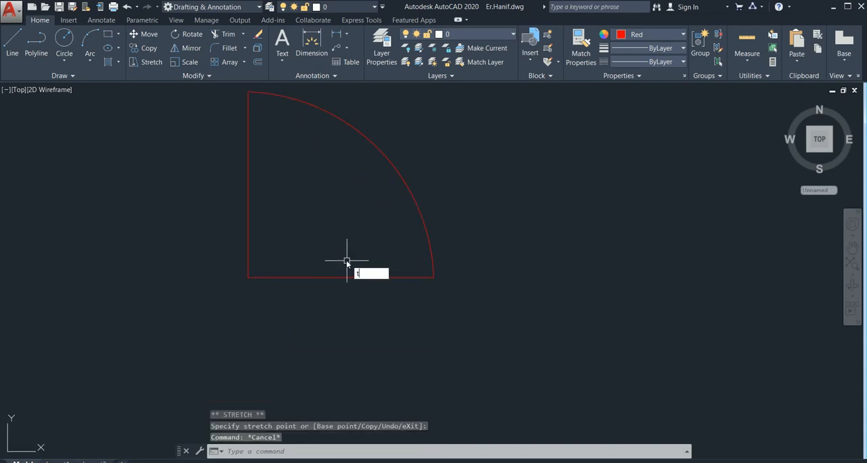
key(Return)
key(Return)
click(351, 252)
click(322, 323)
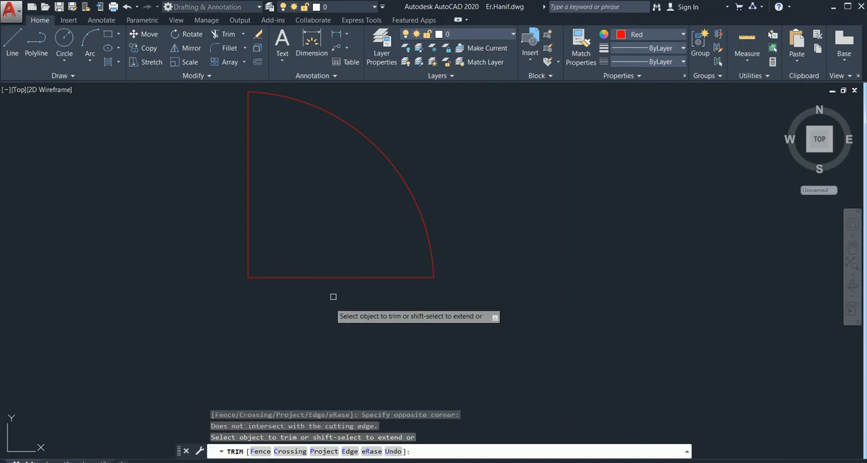
key(Escape)
Erase the horizontal opening line, keeping only the vertical door line and the swing arc
click(369, 261)
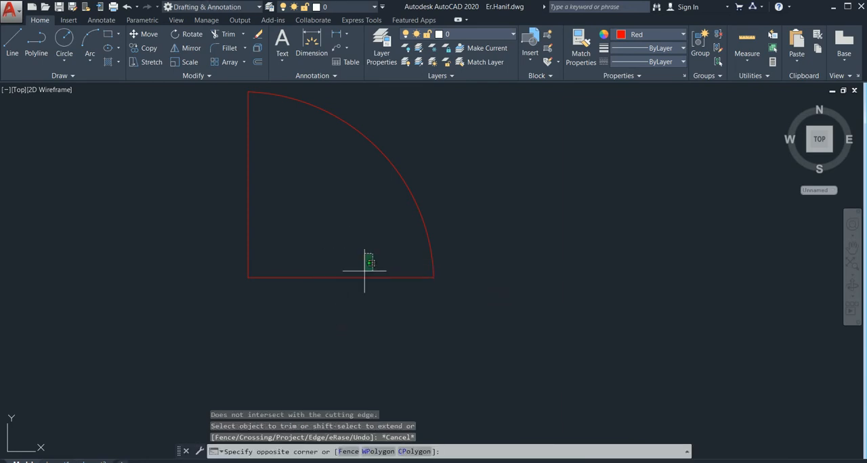
click(337, 317)
key(Delete)
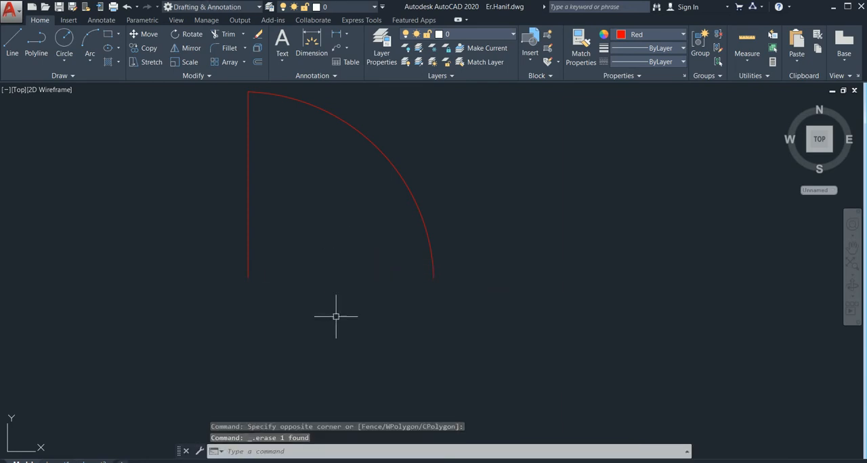
middle_drag(334, 315, 339, 342)
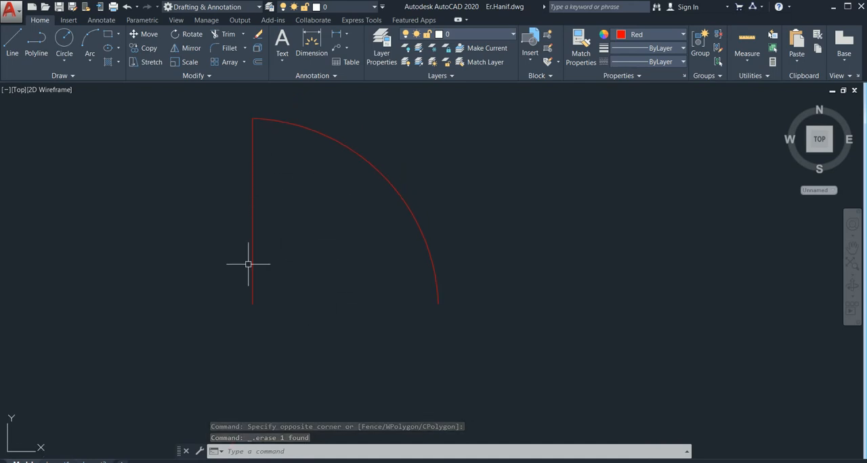
scroll(254, 170, up, 5)
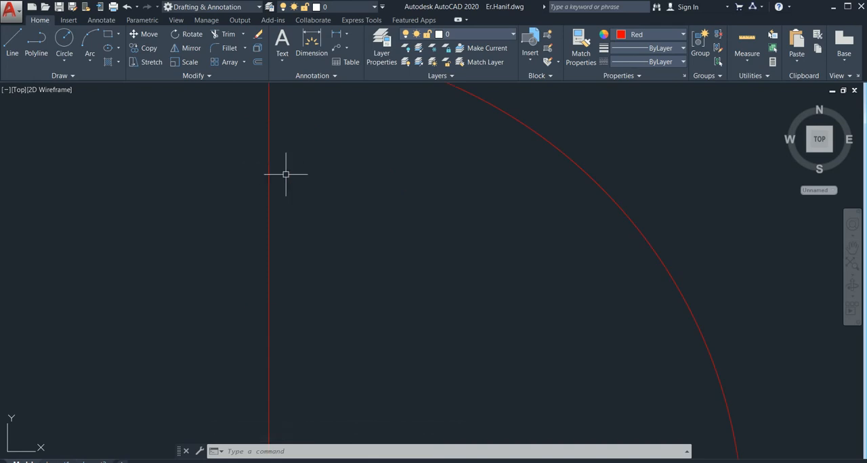
scroll(298, 193, down, 5)
mouse_move(308, 207)
middle_down()
mouse_move(284, 224)
mouse_move(255, 222)
middle_up()
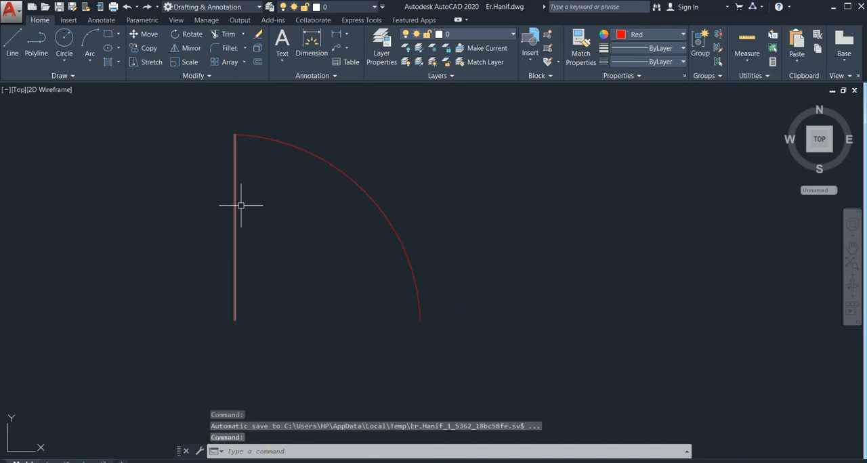
scroll(235, 203, up, 2)
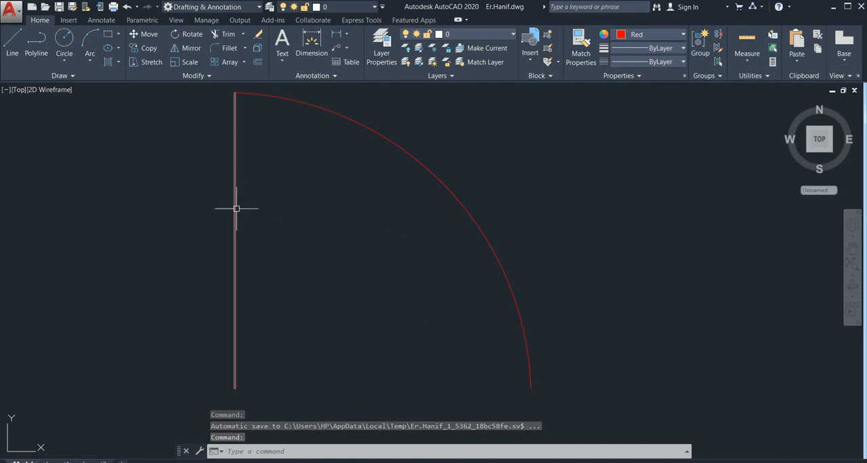
scroll(236, 210, down, 2)
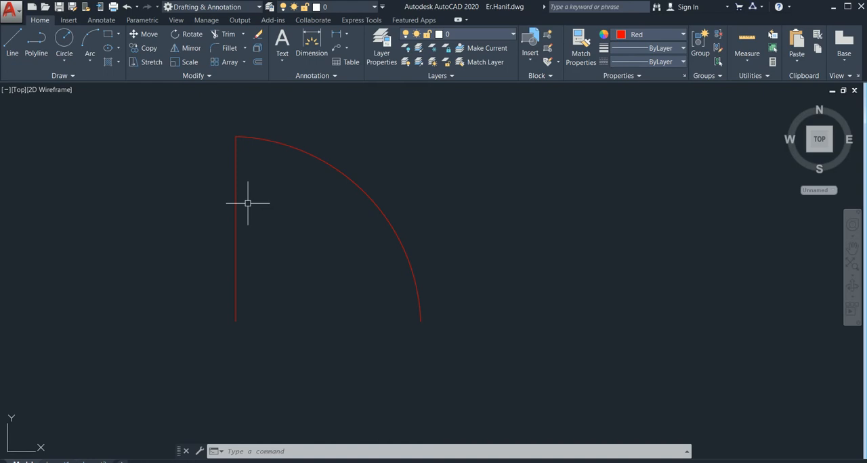
scroll(240, 202, up, 4)
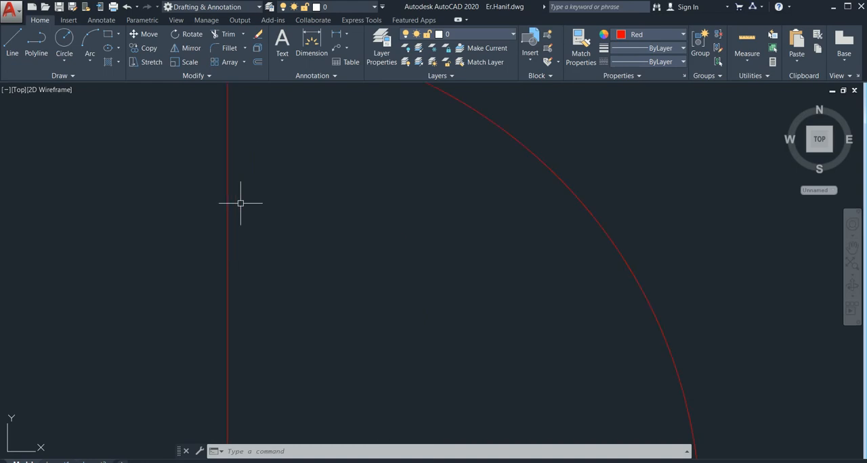
scroll(291, 210, down, 4)
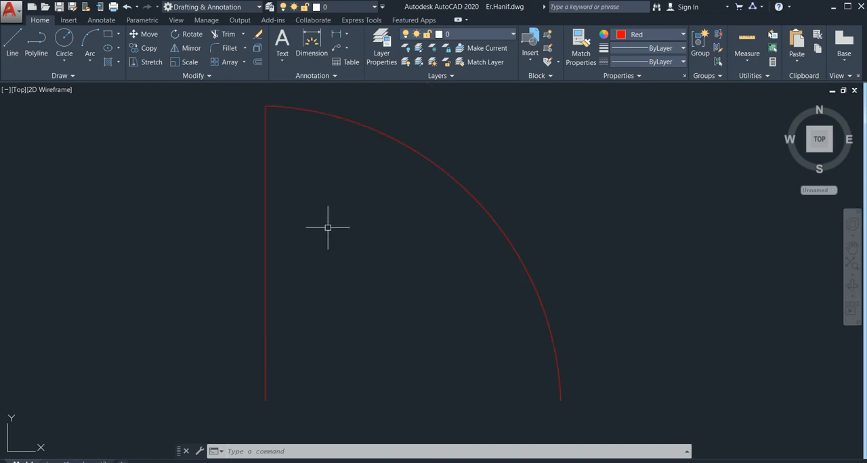
Offset the vertical door line 3" to the right, inside the swing arc, for the door leaf's thickness
middle_drag(428, 259, 395, 242)
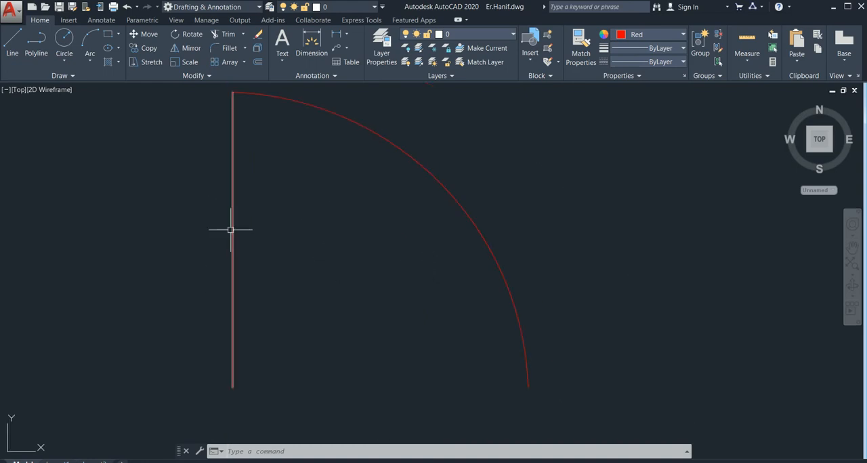
text(o)
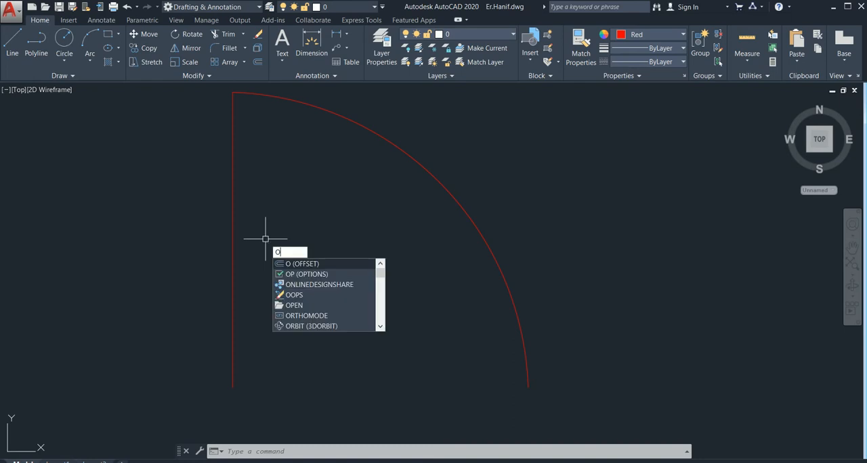
key(Return)
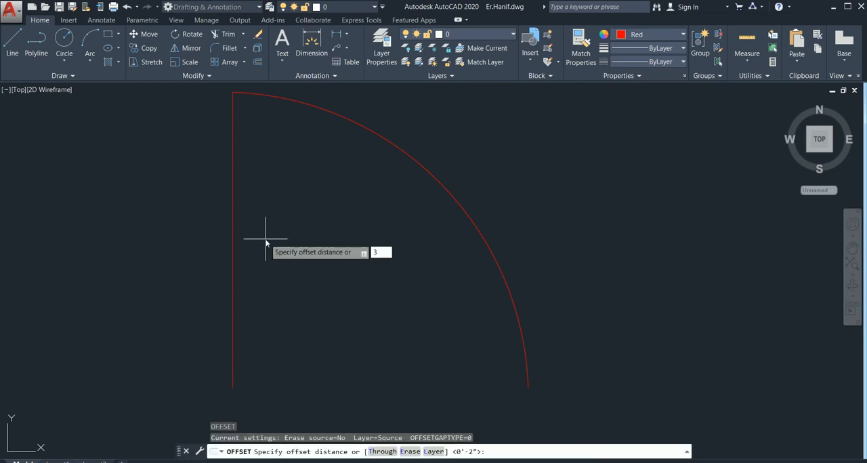
key(Return)
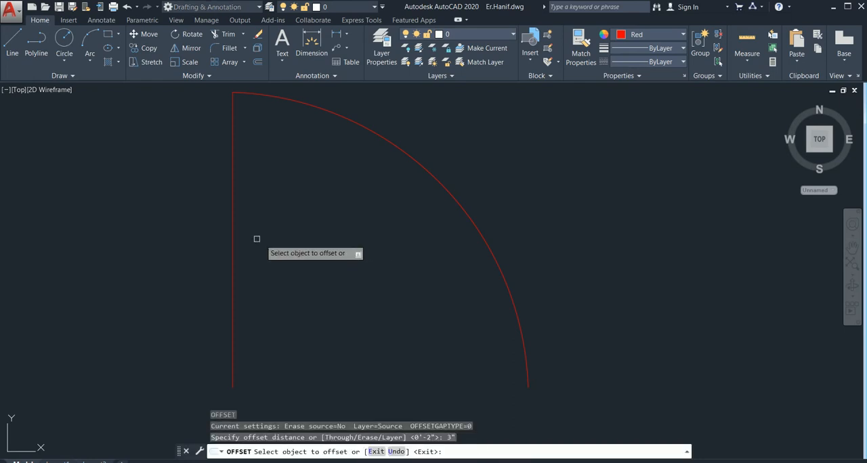
click(233, 213)
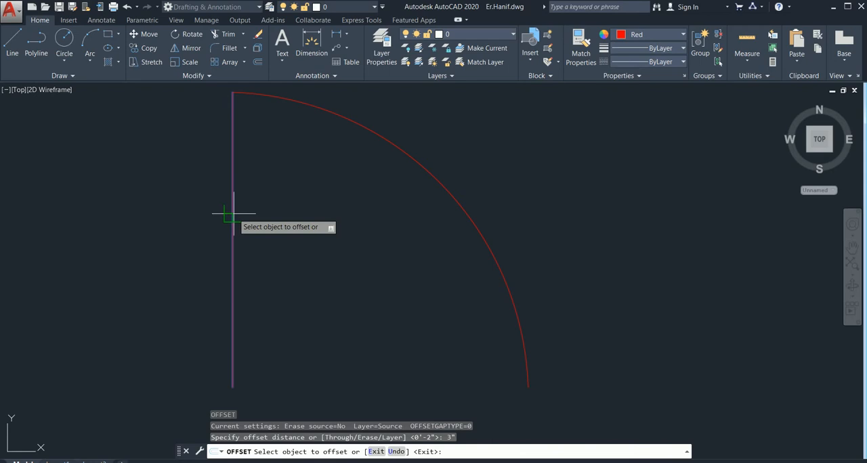
click(275, 223)
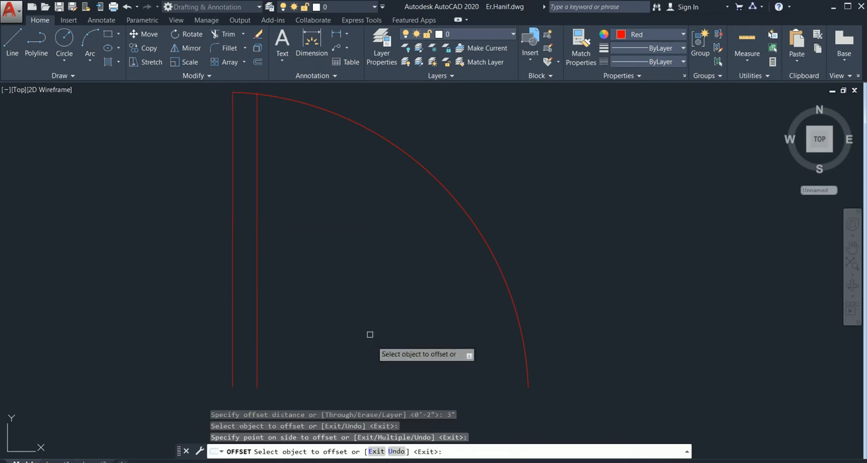
key(Escape)
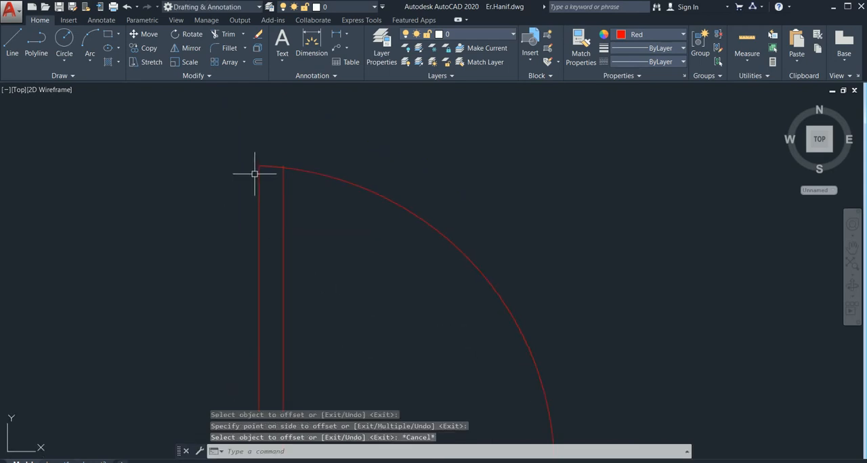
Trim off the part of the inner door leaf line that projects above the swing arc
scroll(281, 171, up, 4)
scroll(307, 157, up, 4)
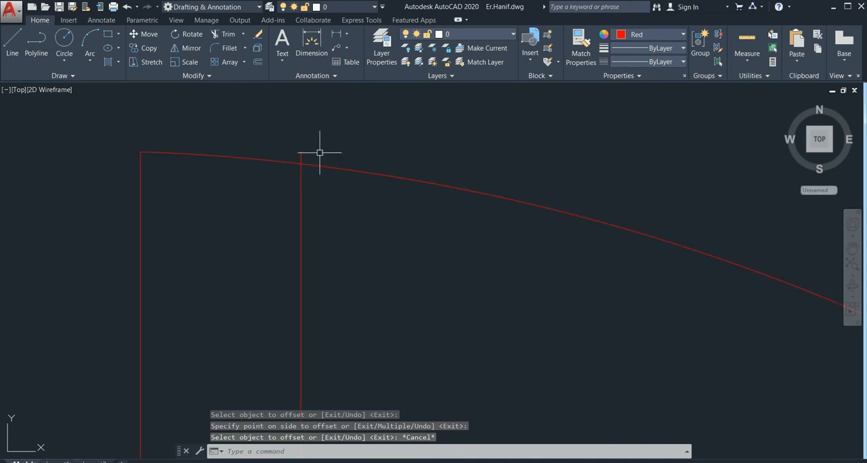
text(tr)
key(Return)
key(Return)
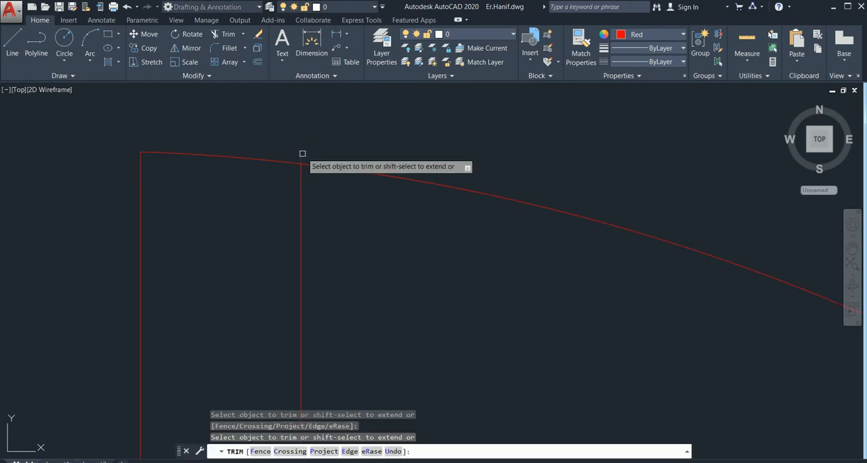
key(Escape)
Close the lower end of the door leaf with a line between the bottom endpoints of its two vertical lines
scroll(380, 242, down, 6)
middle_drag(420, 300, 363, 183)
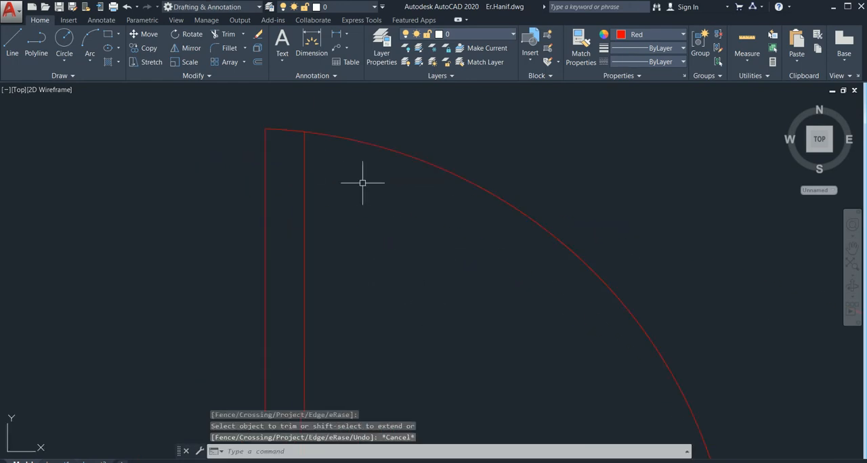
scroll(370, 234, down, 4)
middle_drag(418, 319, 380, 228)
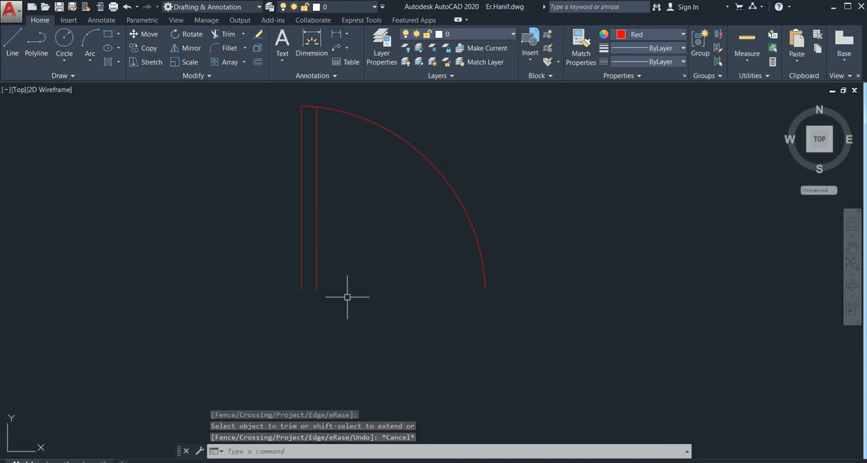
text(l)
key(Return)
click(311, 286)
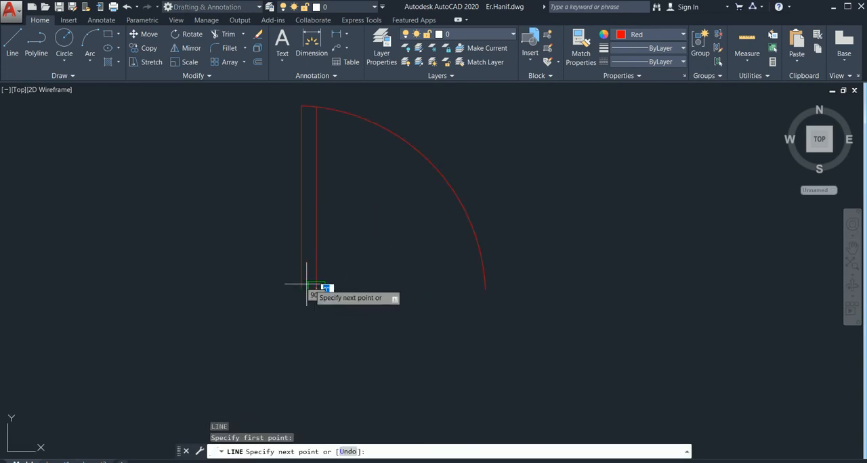
click(301, 290)
key(Escape)
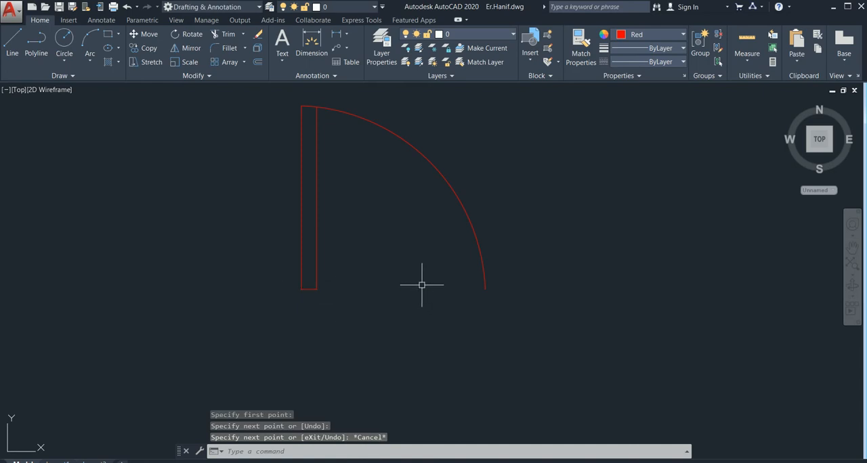
mouse_move(421, 285)
middle_down()
mouse_move(395, 296)
mouse_move(354, 295)
middle_up()
middle_drag(517, 243, 449, 276)
scroll(449, 274, down, 2)
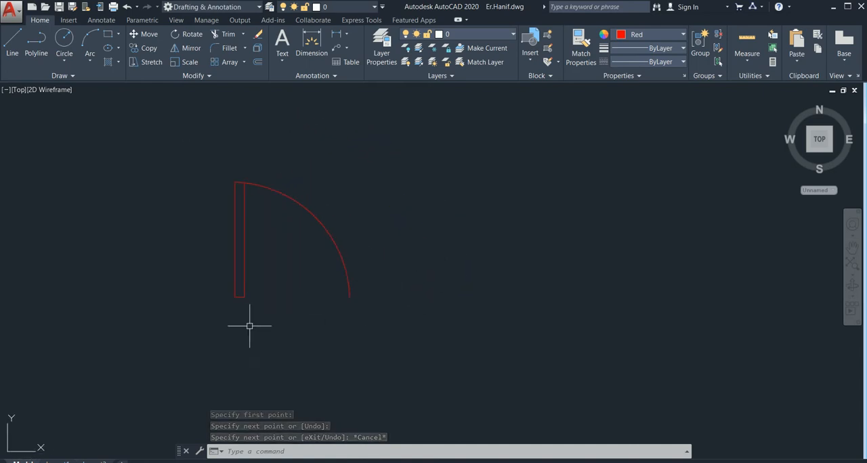
scroll(257, 298, up, 4)
scroll(284, 230, down, 4)
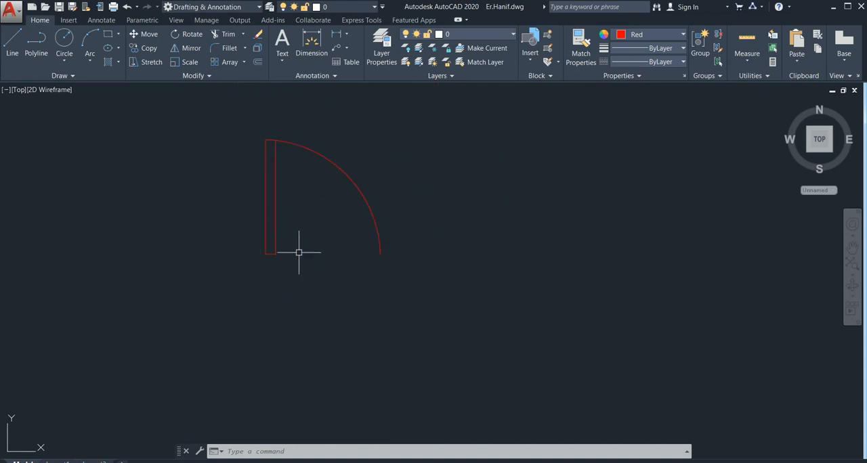
middle_drag(299, 254, 309, 277)
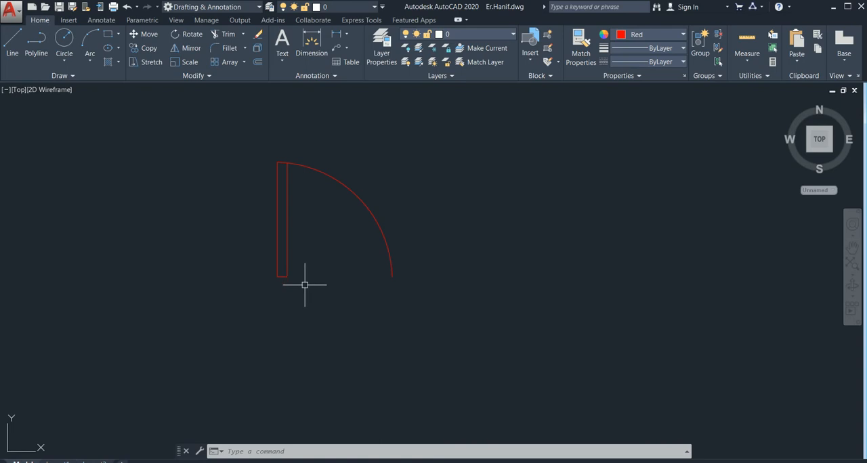
scroll(305, 285, up, 4)
scroll(290, 274, down, 2)
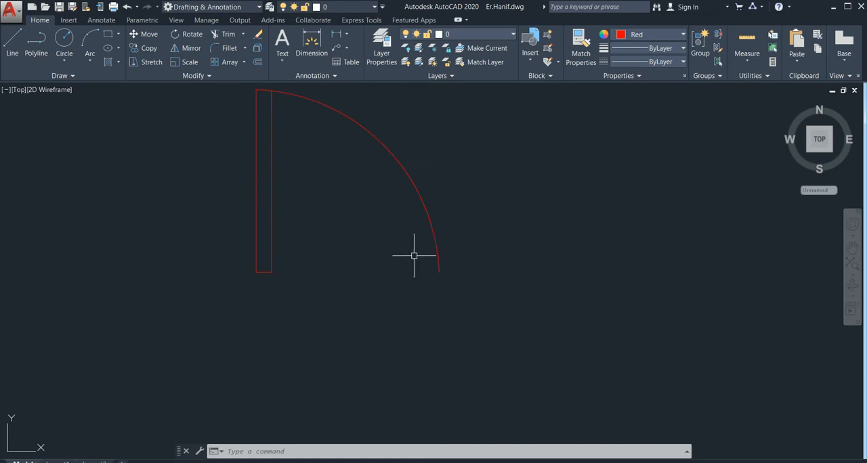
middle_drag(409, 262, 351, 295)
middle_drag(472, 255, 382, 268)
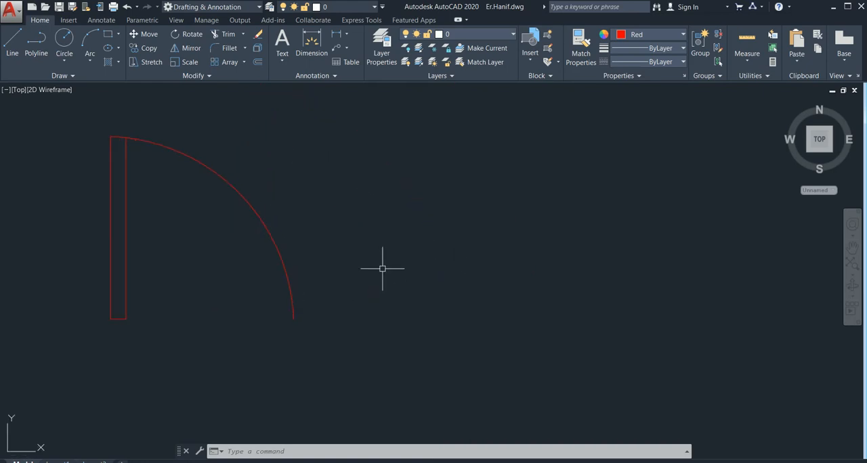
Try to draw a 3" wide rectangle in the empty space to the right of the door
text(rec)
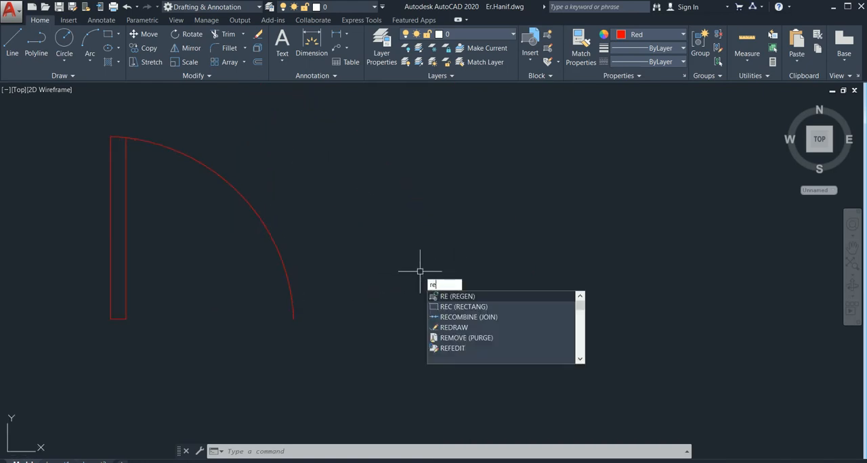
key(Return)
click(427, 212)
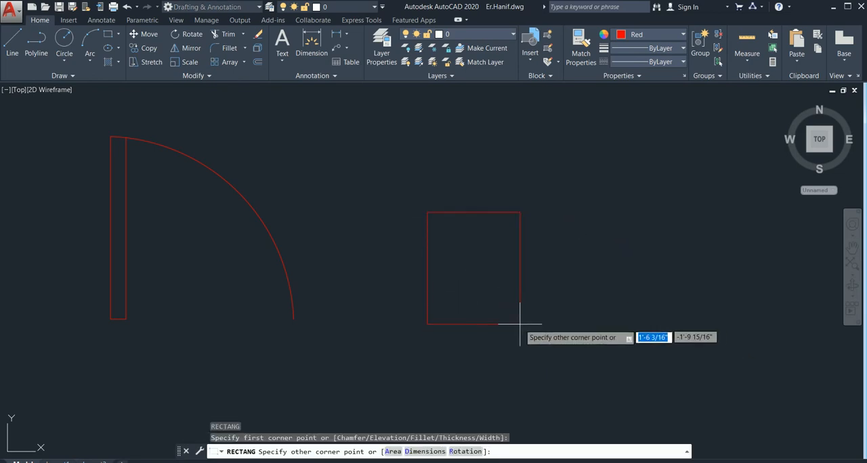
key(BackSpace)
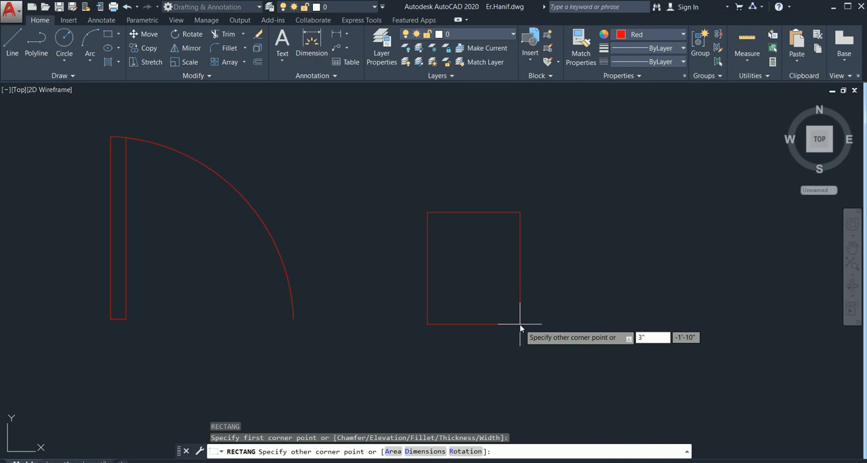
click(520, 325)
click(520, 325)
mouse_move(520, 325)
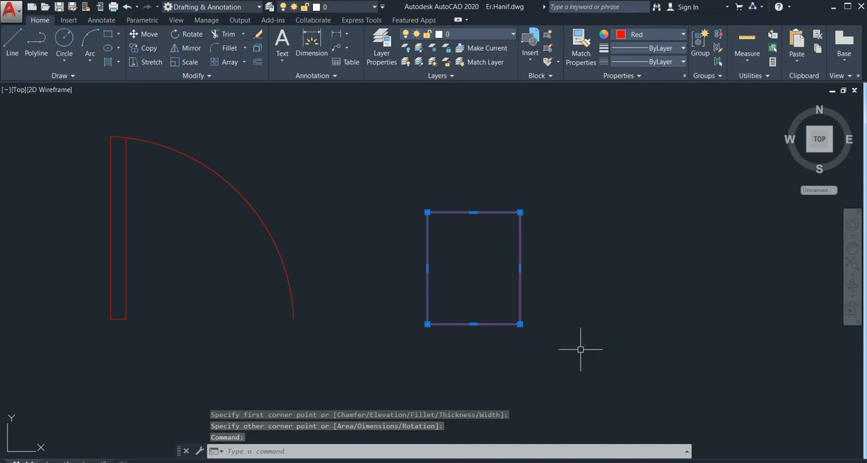
key(Escape)
Erase the wrongly sized rectangle to the right of the door
click(542, 189)
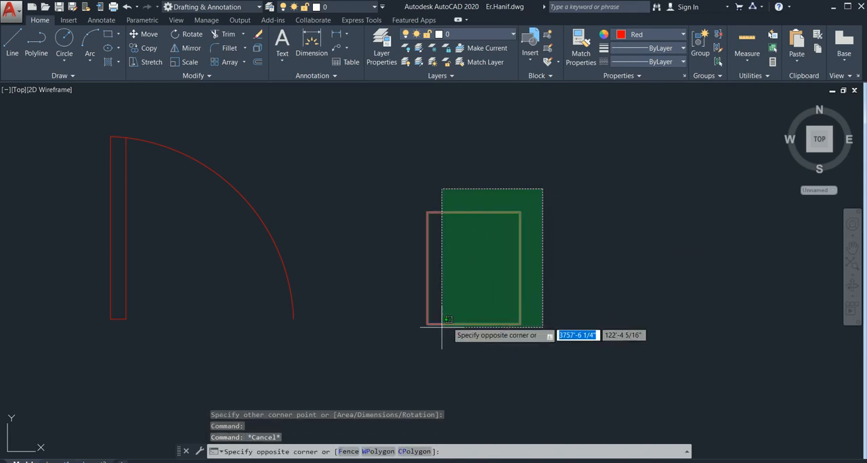
click(410, 363)
key(Delete)
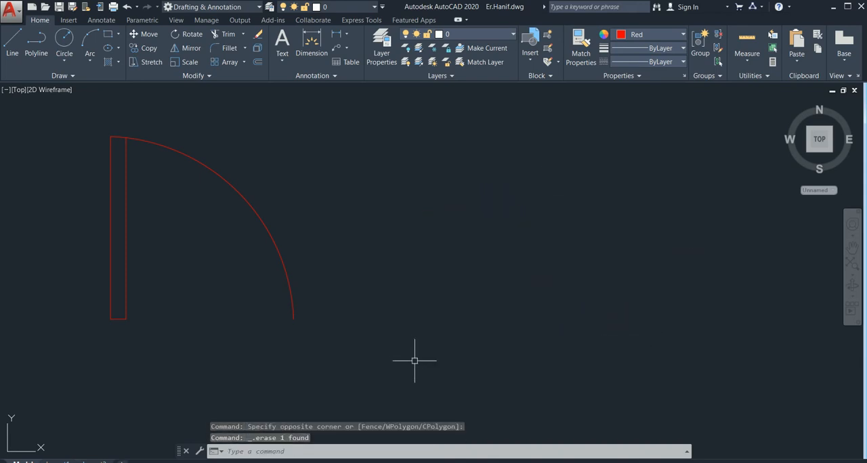
Draw a 3" wide by 6" high rectangle in the empty space to the right of the door
text(rec)
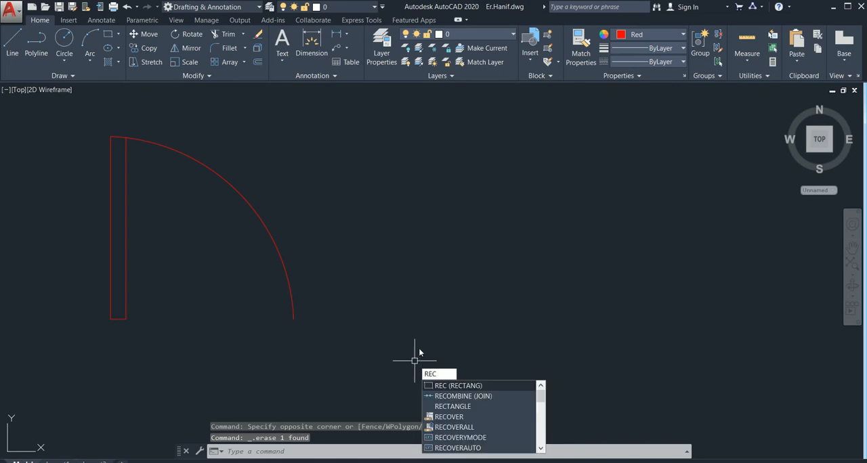
key(Return)
click(471, 297)
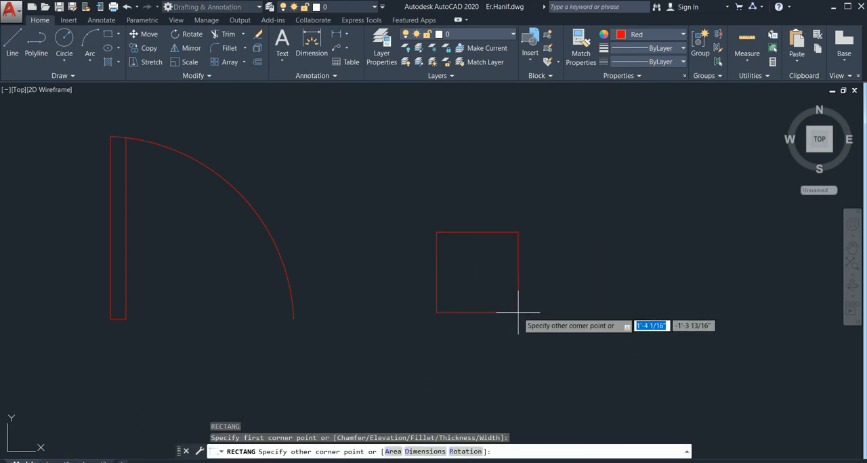
text(3)
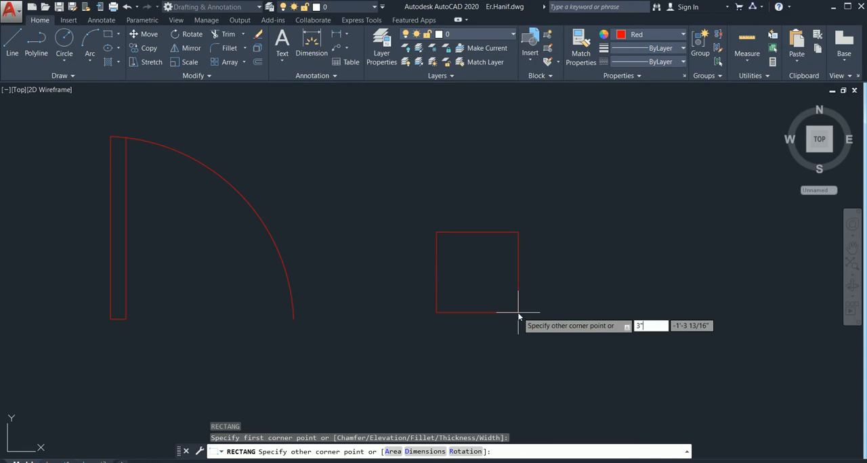
key(Tab)
text(6)
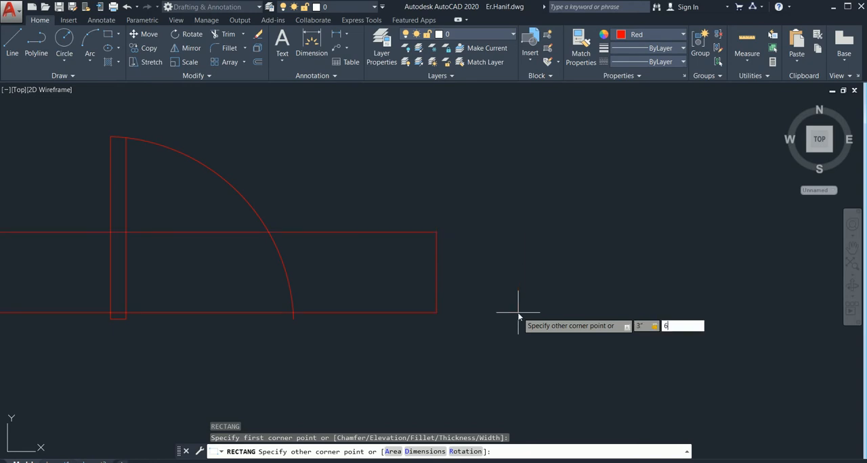
key(Return)
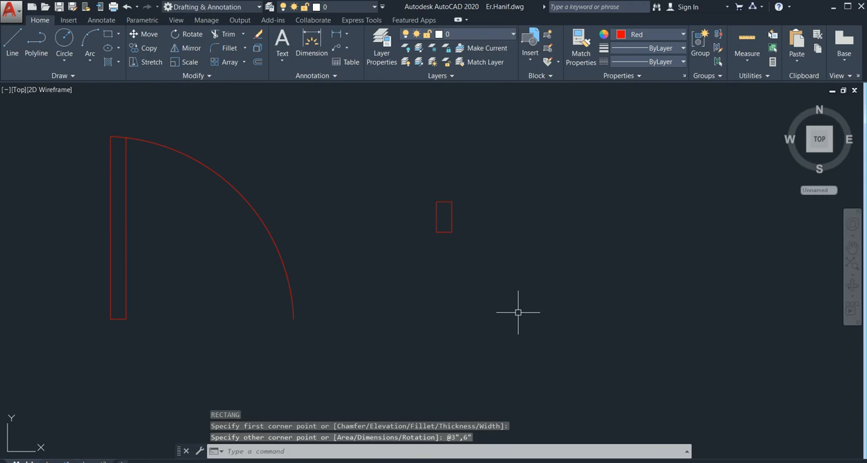
key(Escape)
Copy the 3" by 6" rectangle, using its upper-left corner as base point, to a spot just left of and below the door leaf
scroll(467, 238, up, 2)
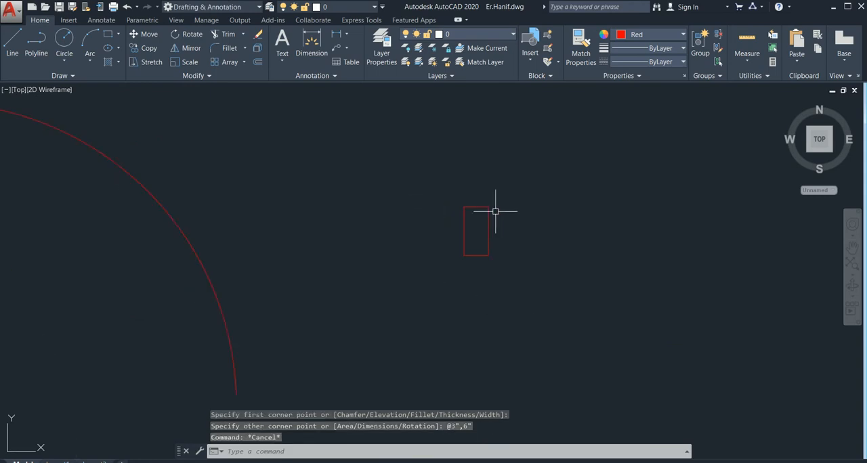
scroll(479, 240, down, 2)
scroll(491, 244, up, 5)
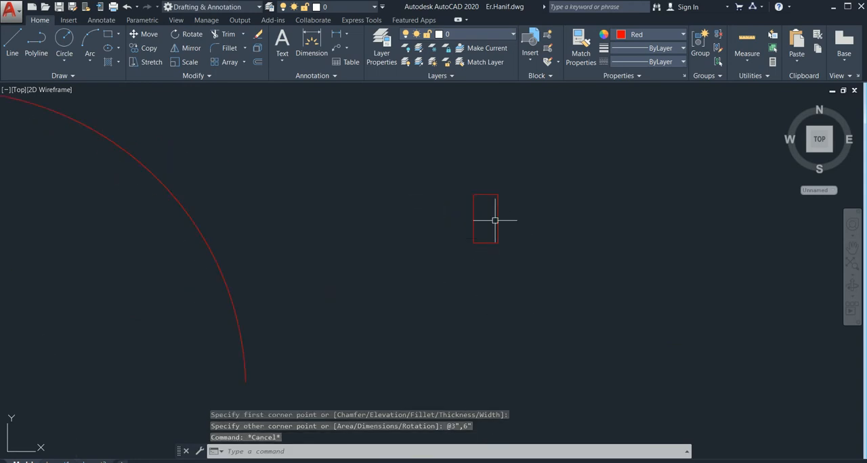
scroll(501, 266, down, 2)
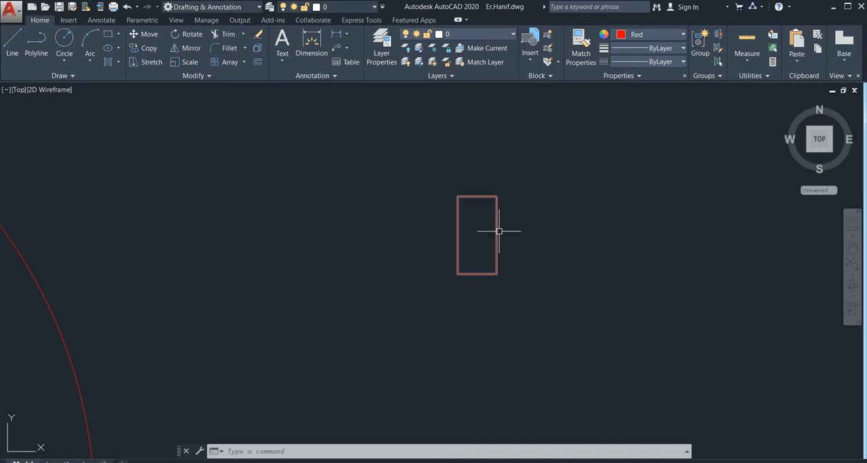
click(525, 185)
click(416, 314)
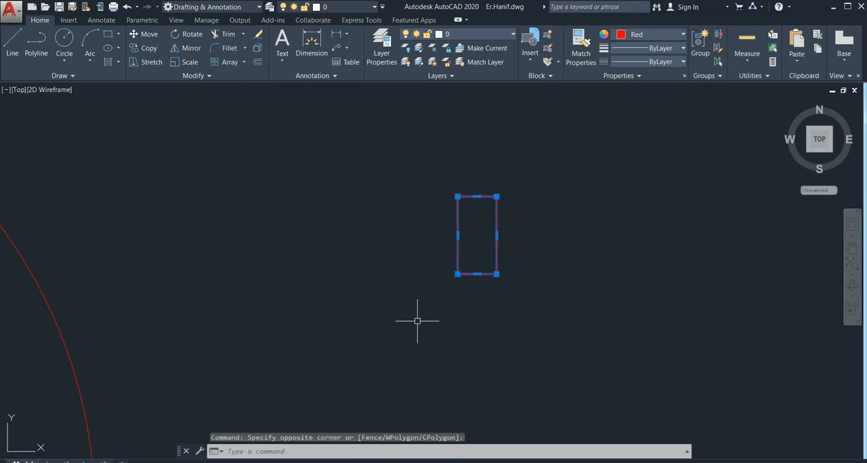
text(co)
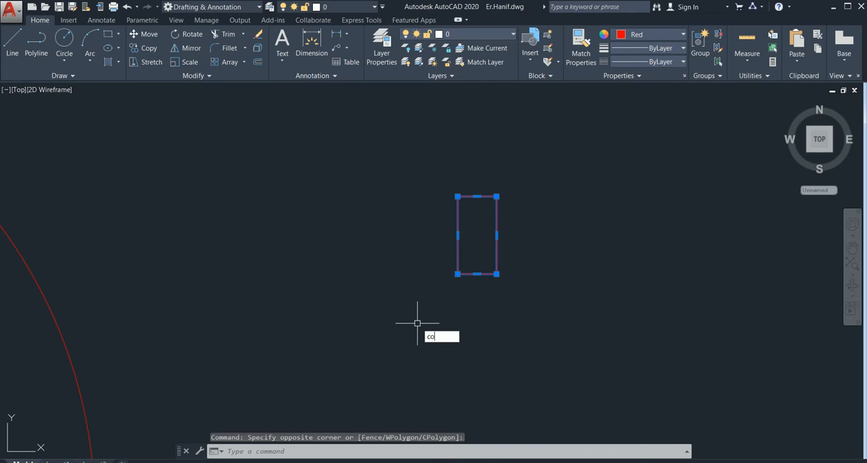
key(Return)
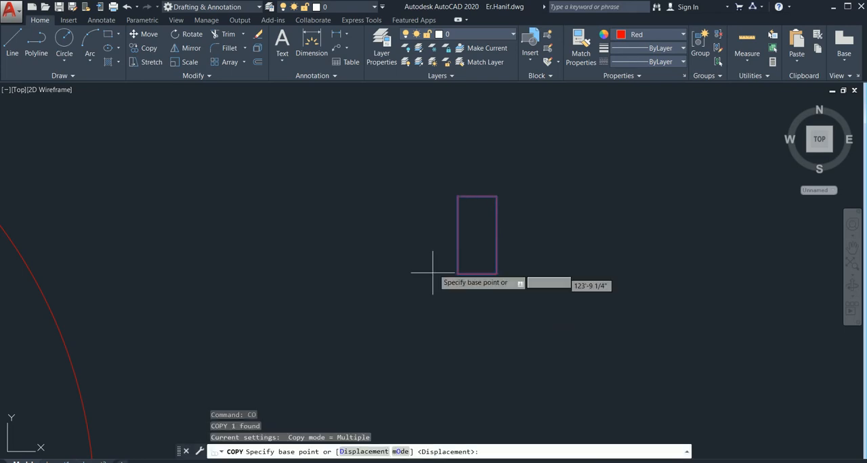
click(457, 196)
scroll(334, 274, down, 4)
middle_drag(339, 275, 543, 232)
scroll(238, 353, up, 4)
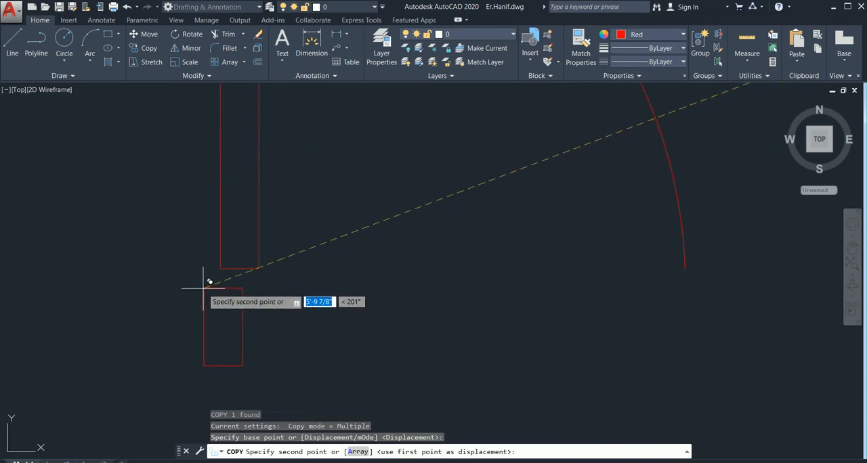
click(148, 282)
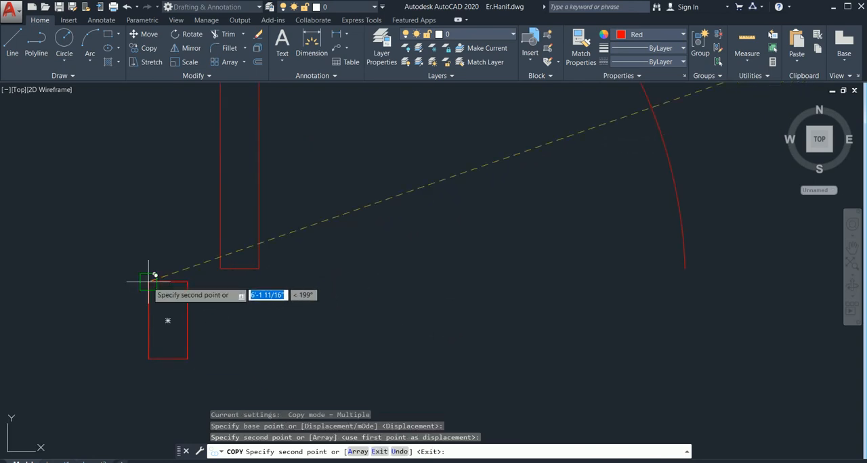
Place a second copy of the rectangle with its upper-left corner on the lower end of the swing arc
middle_drag(674, 316, 494, 323)
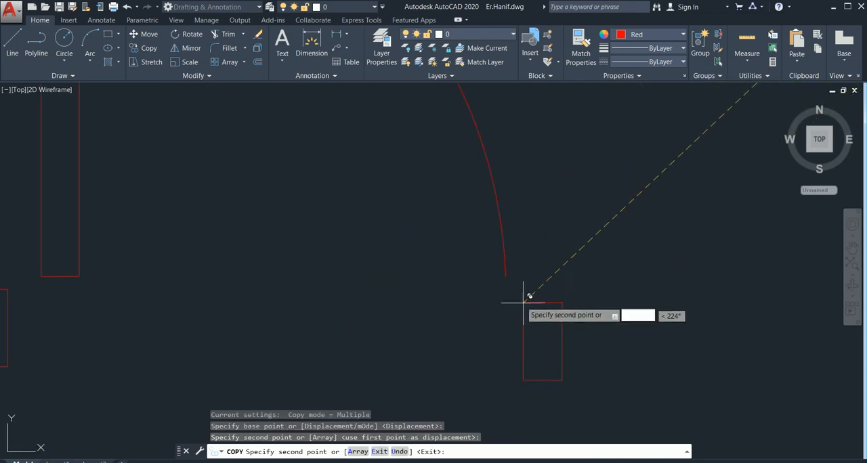
click(504, 286)
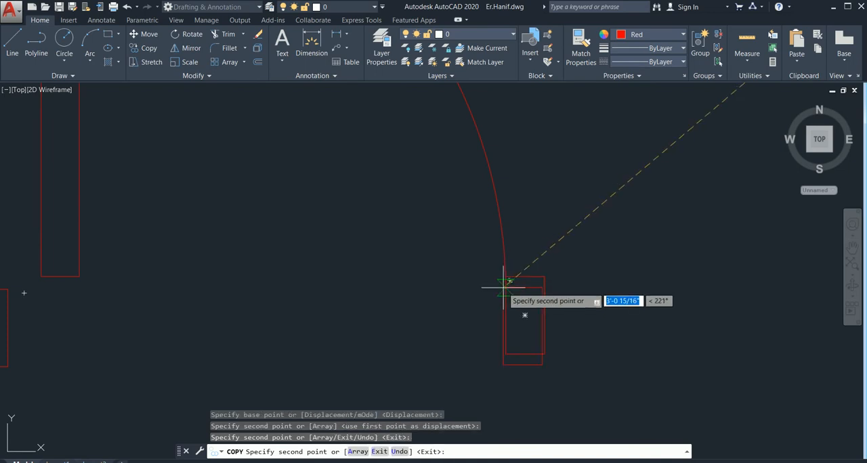
key(Escape)
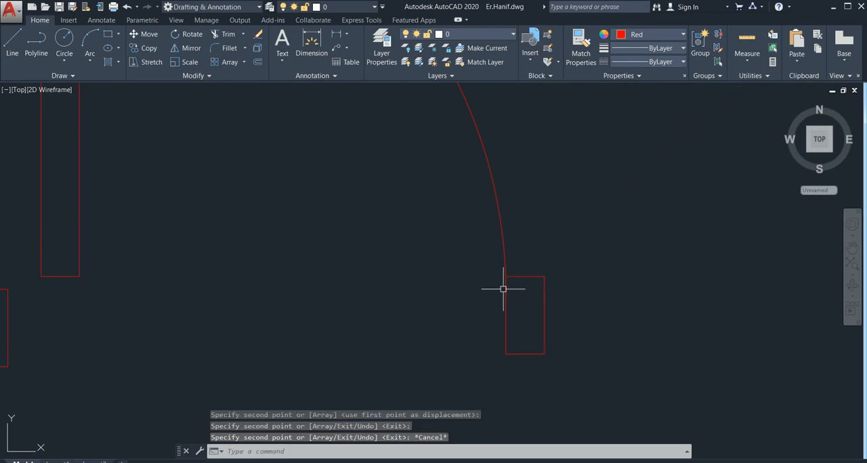
Move the rectangle beside the door leaf by its upper-right corner onto the leaf's lower-left corner
scroll(337, 335, down, 3)
middle_drag(339, 335, 447, 310)
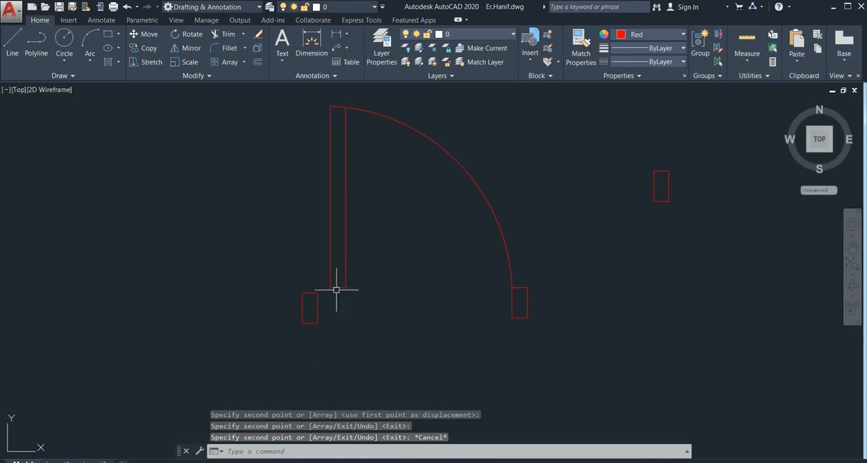
scroll(336, 290, up, 4)
click(319, 286)
click(207, 401)
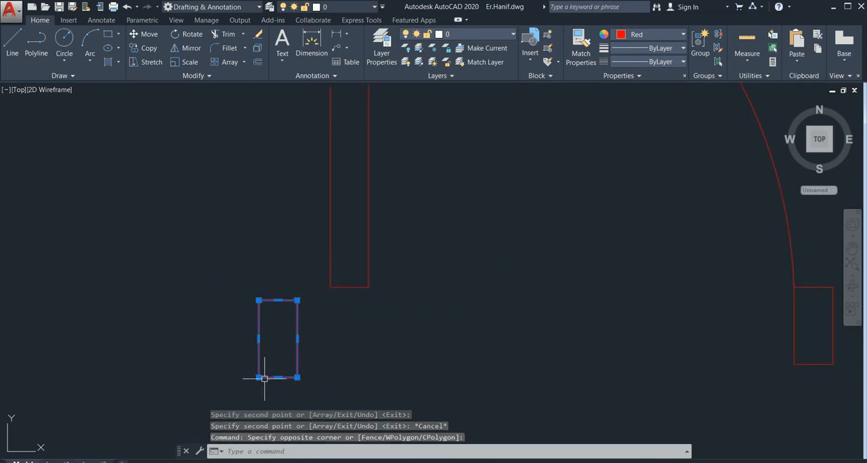
text(M)
key(Return)
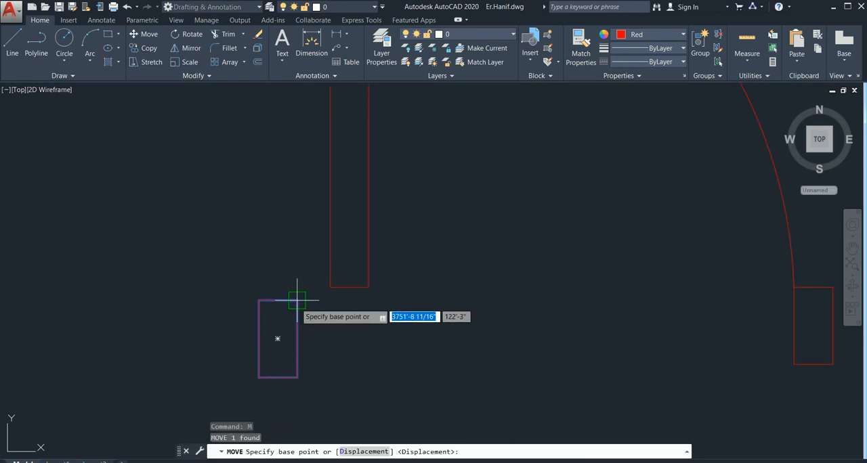
click(297, 301)
click(330, 287)
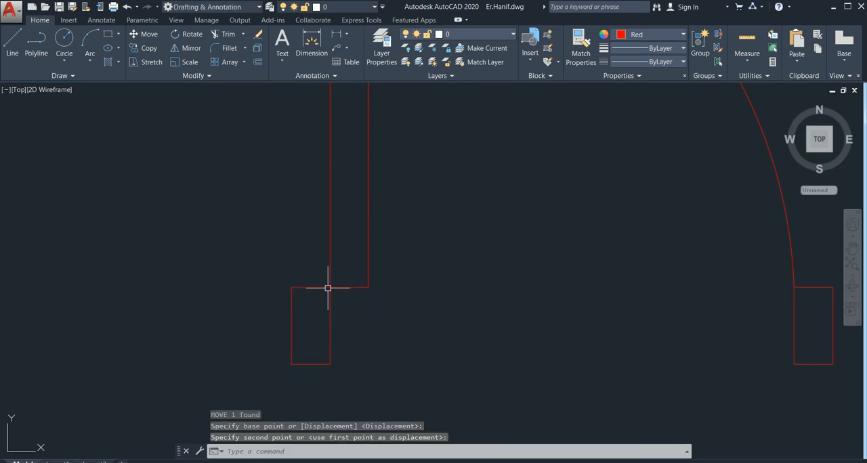
key(Escape)
Examine the single door's leaf, swing arc and the two jamb rectangles at their lower ends
scroll(503, 237, down, 5)
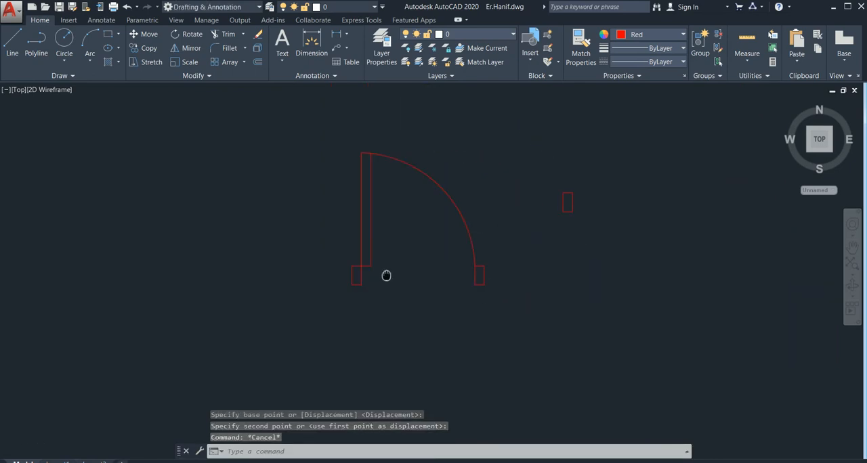
scroll(373, 285, up, 4)
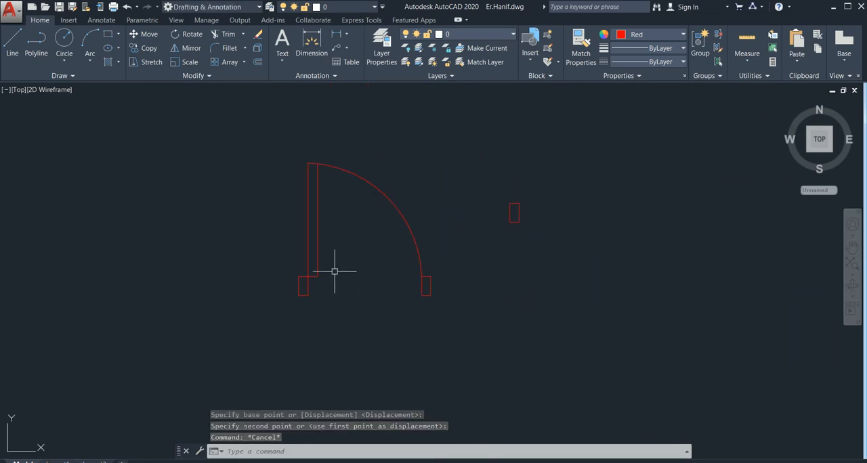
scroll(334, 273, down, 2)
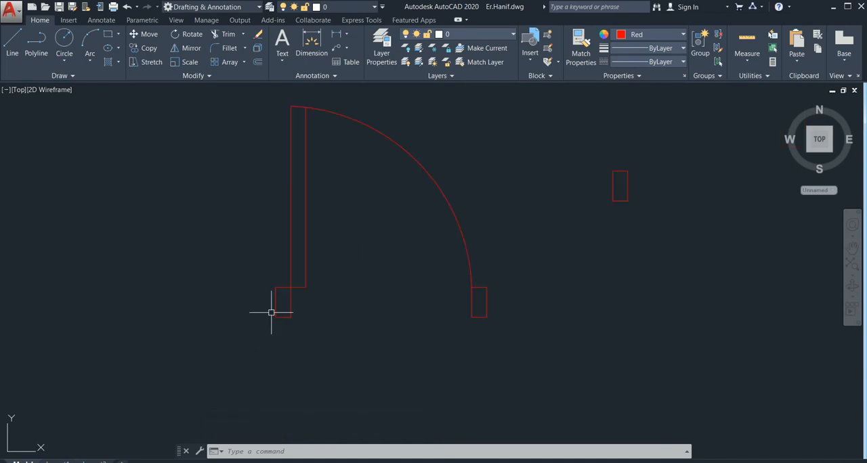
scroll(296, 307, up, 4)
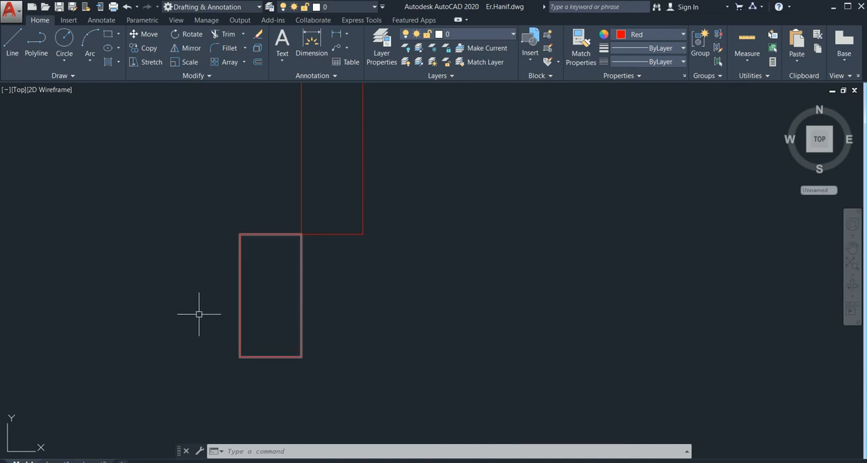
scroll(213, 339, down, 4)
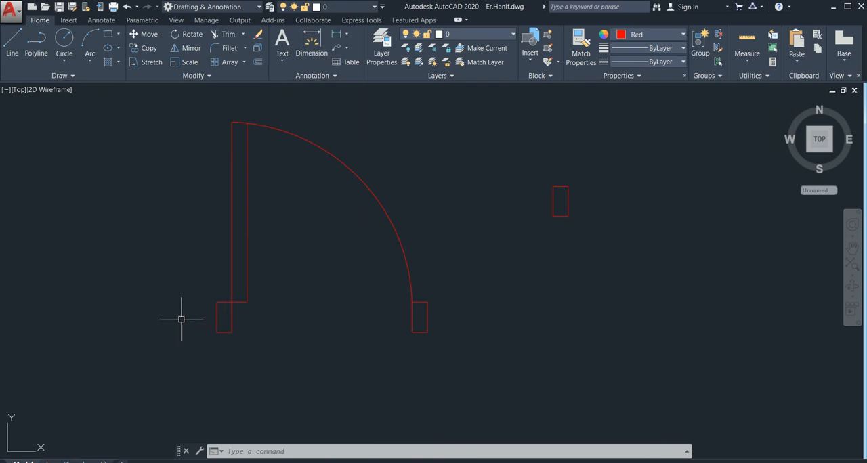
scroll(209, 319, down, 2)
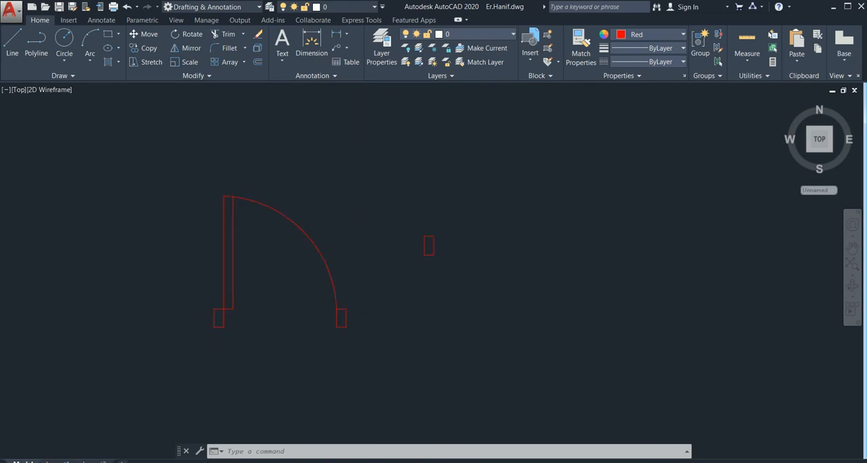
scroll(228, 312, down, 2)
scroll(237, 328, up, 4)
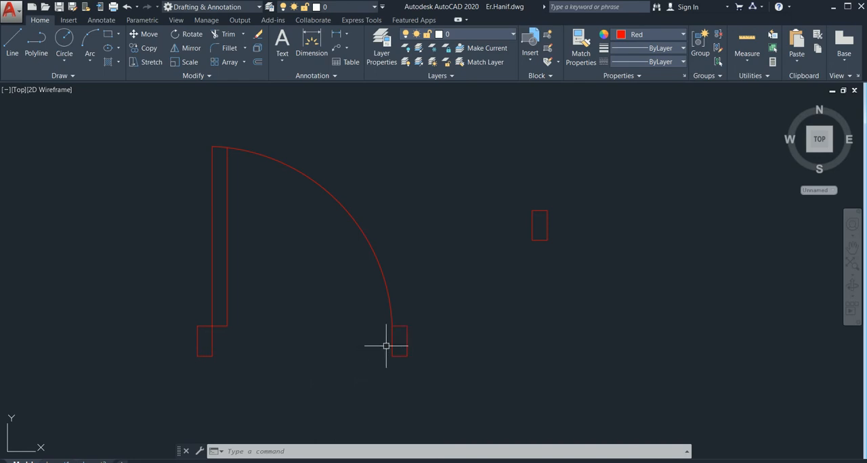
scroll(389, 347, up, 3)
scroll(391, 324, down, 5)
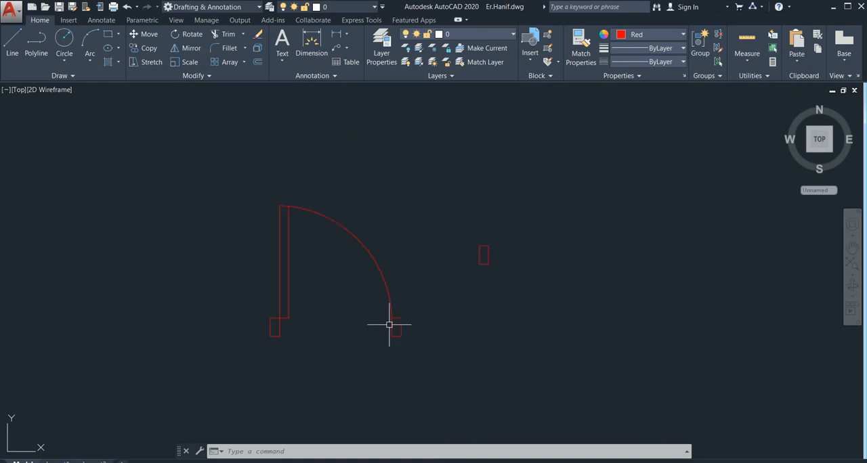
mouse_move(285, 323)
middle_down()
mouse_move(244, 339)
mouse_move(212, 327)
middle_up()
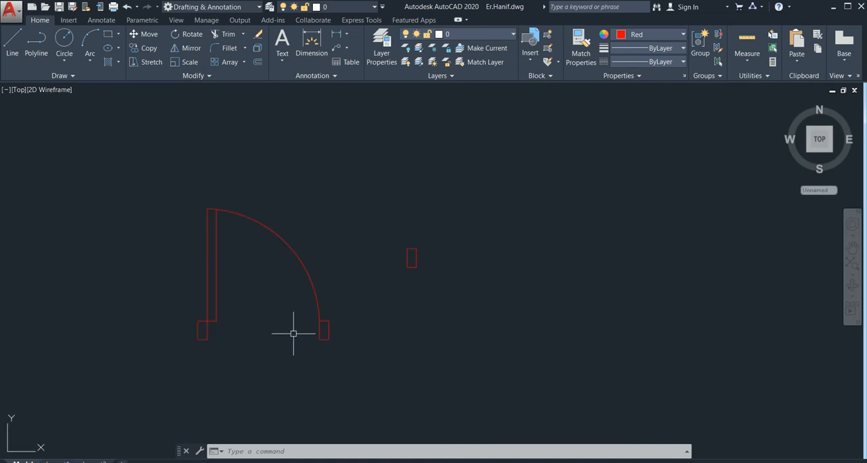
middle_drag(293, 334, 264, 320)
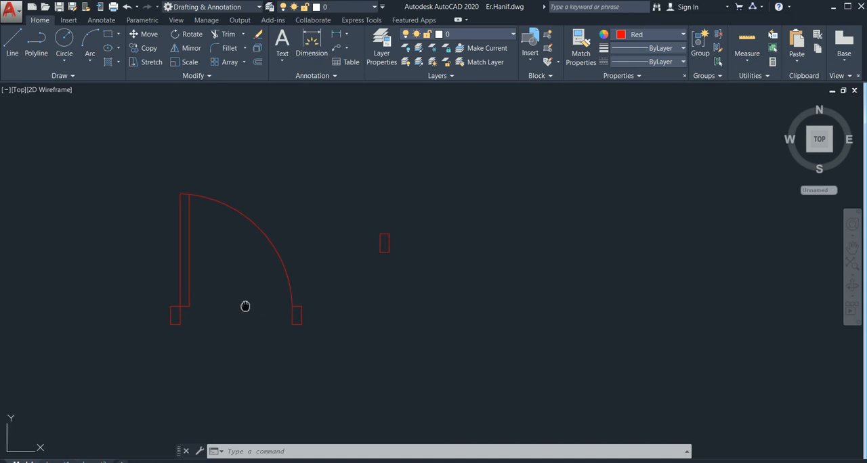
middle_drag(247, 305, 234, 293)
scroll(291, 319, down, 2)
mouse_move(313, 318)
middle_down()
mouse_move(283, 321)
mouse_move(269, 311)
middle_up()
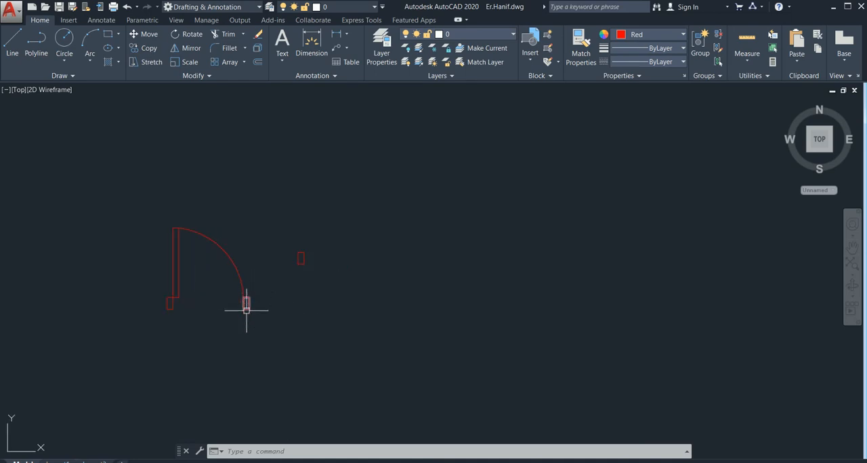
scroll(246, 311, up, 2)
click(247, 310)
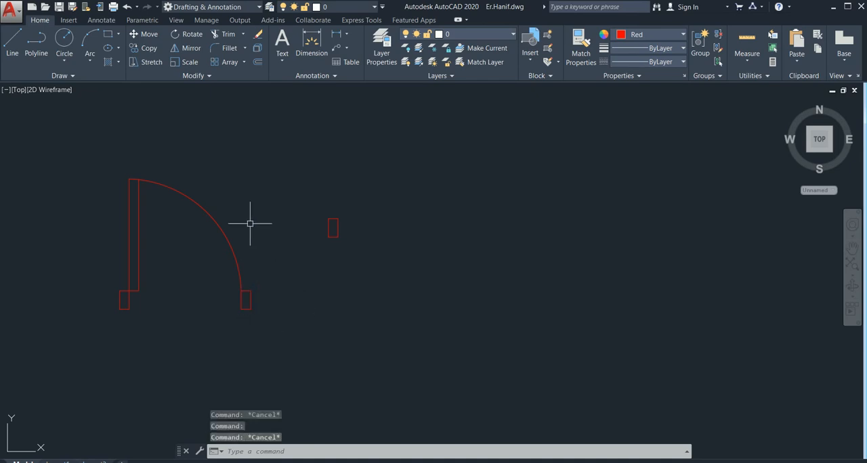
Copy the single door with both jambs into the empty space at the far right, using the right jamb's lower edge midpoint as base point
click(251, 170)
click(86, 354)
text(co)
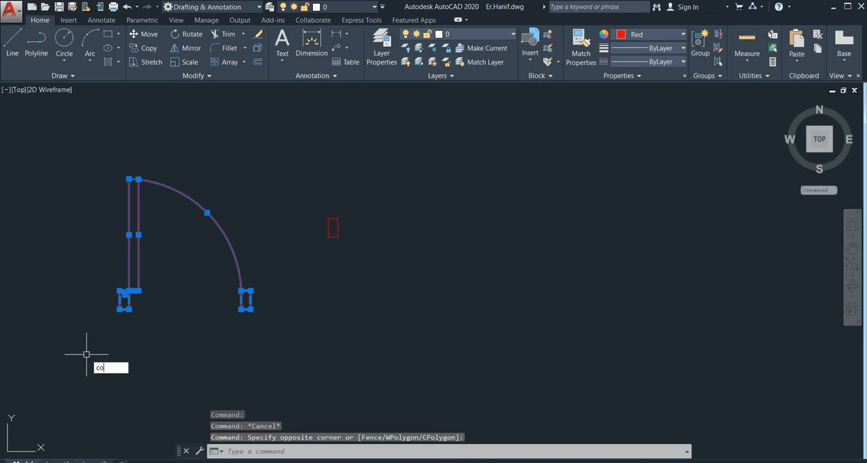
key(Return)
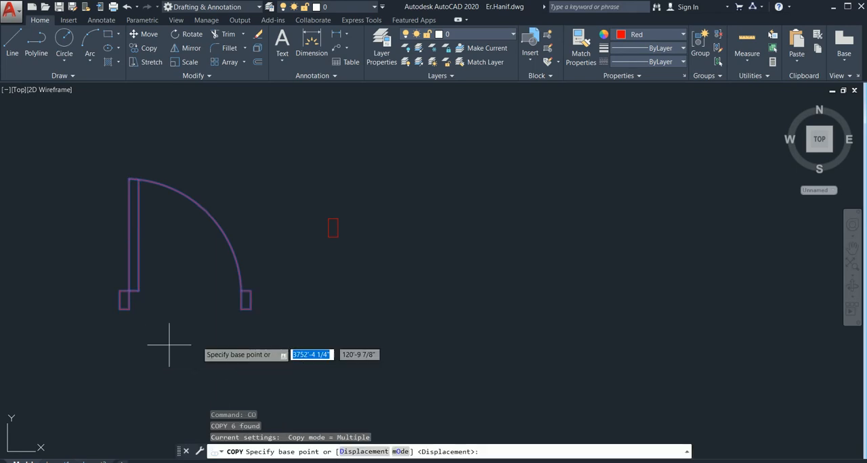
click(246, 309)
click(747, 241)
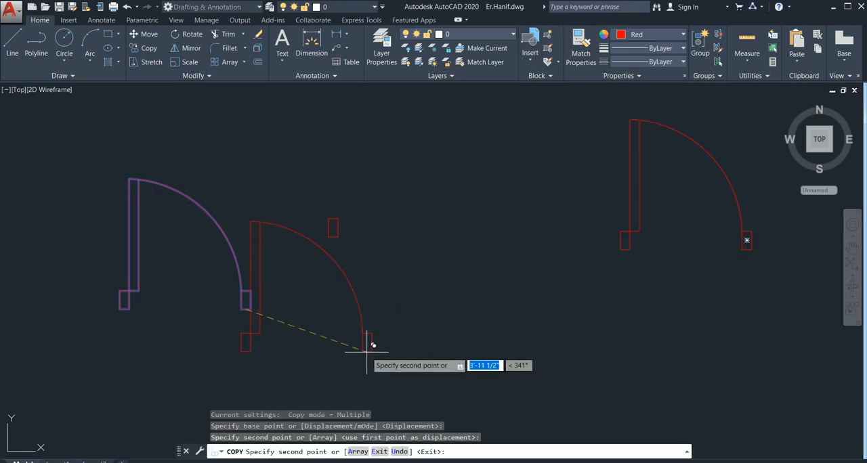
key(Escape)
Erase the spare rectangle between the two doors and the original door's right jamb
click(376, 169)
click(300, 304)
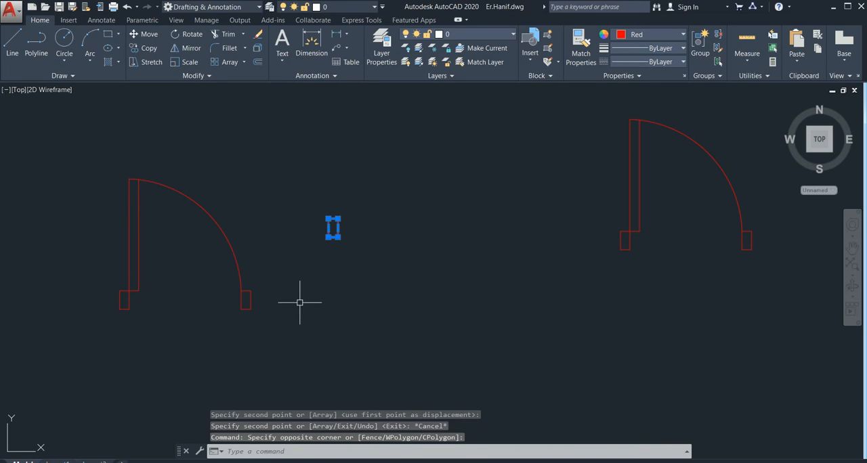
key(Delete)
click(250, 300)
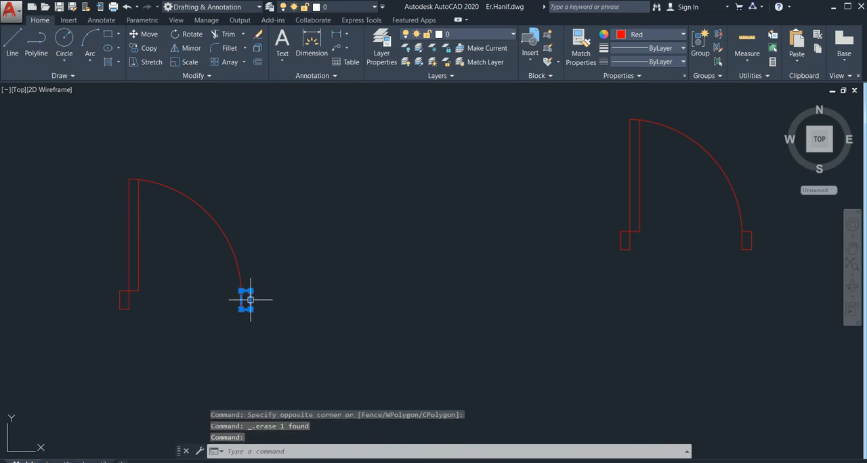
key(Delete)
Mirror the original door's swing arc about a vertical line through its lower end, keeping the source arc
click(267, 192)
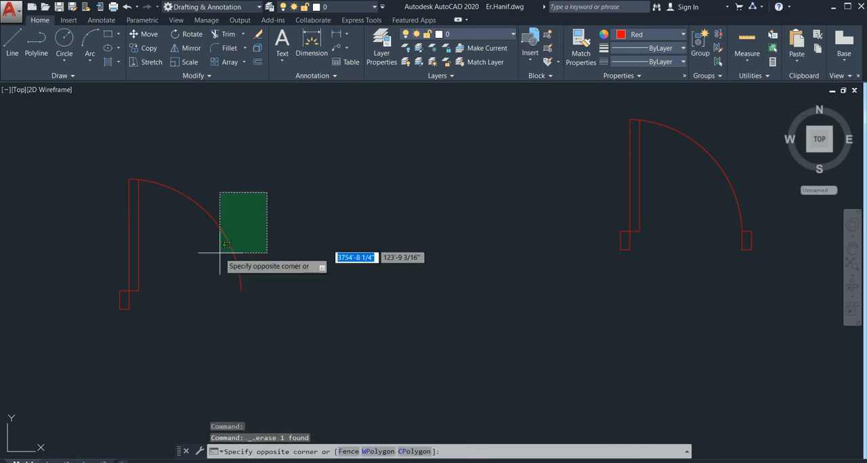
click(188, 308)
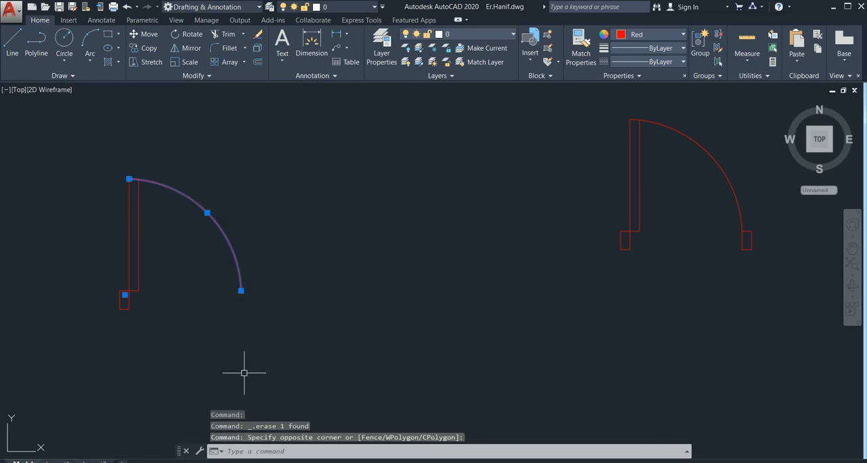
text(mi)
key(Return)
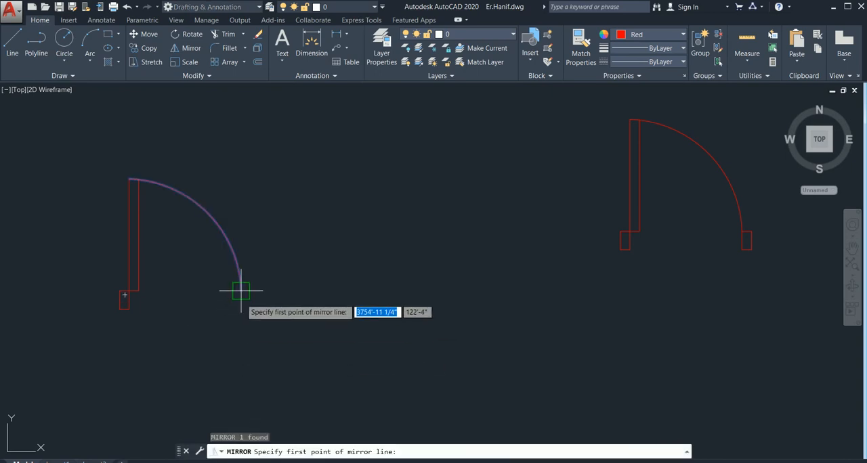
click(241, 290)
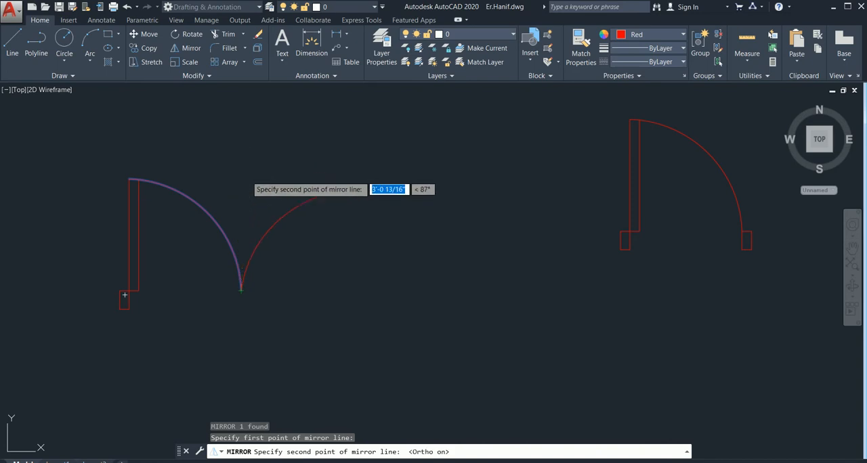
click(238, 152)
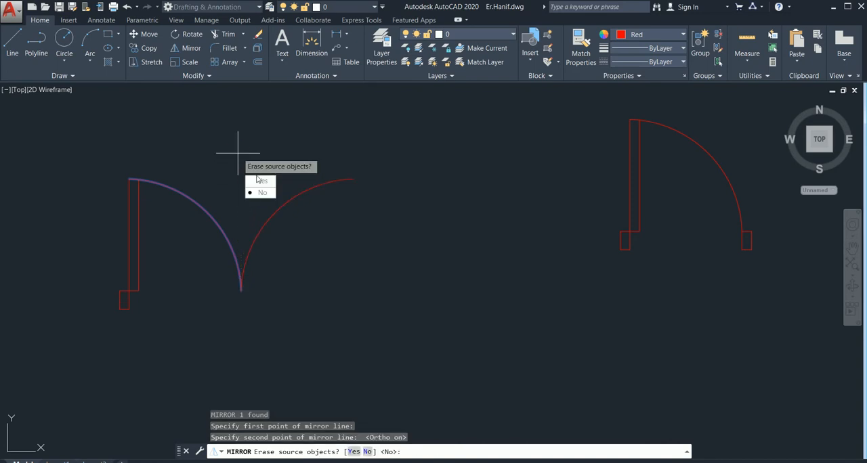
click(262, 193)
key(Escape)
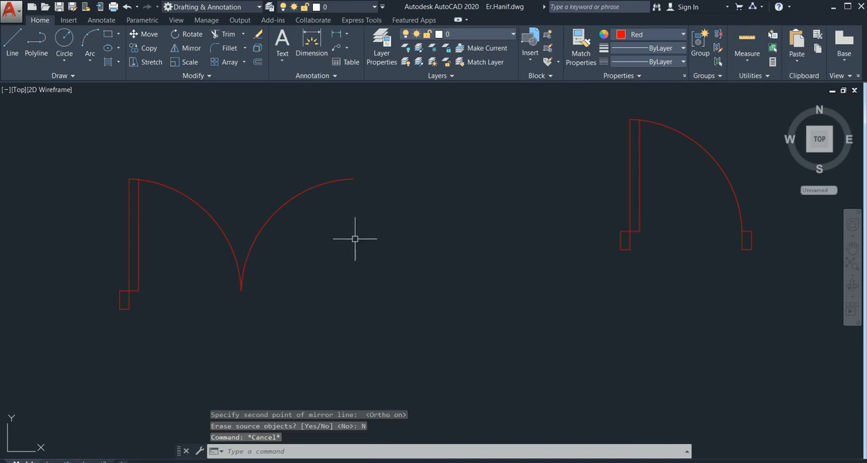
Draw a 3' vertical line downward from the upper end of the mirrored arc
scroll(355, 239, up, 2)
text(l)
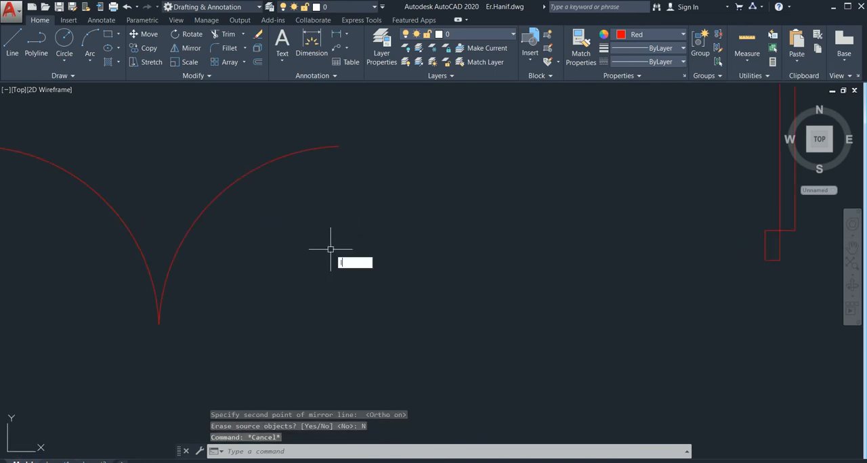
key(Return)
click(334, 147)
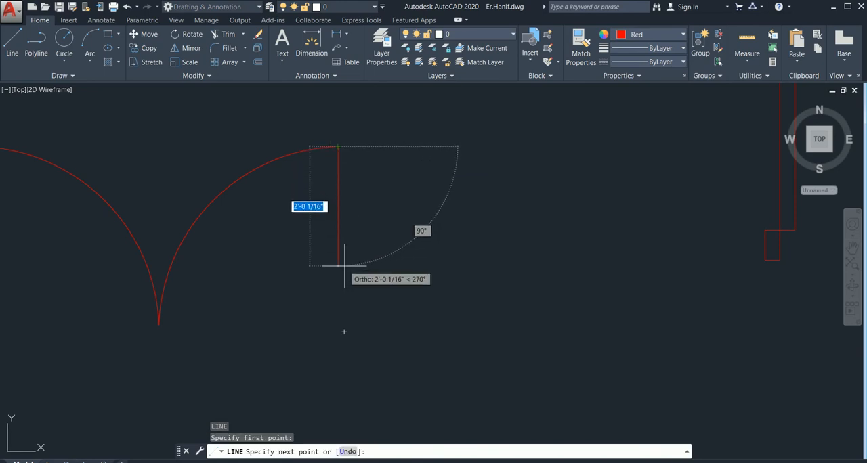
text(6)
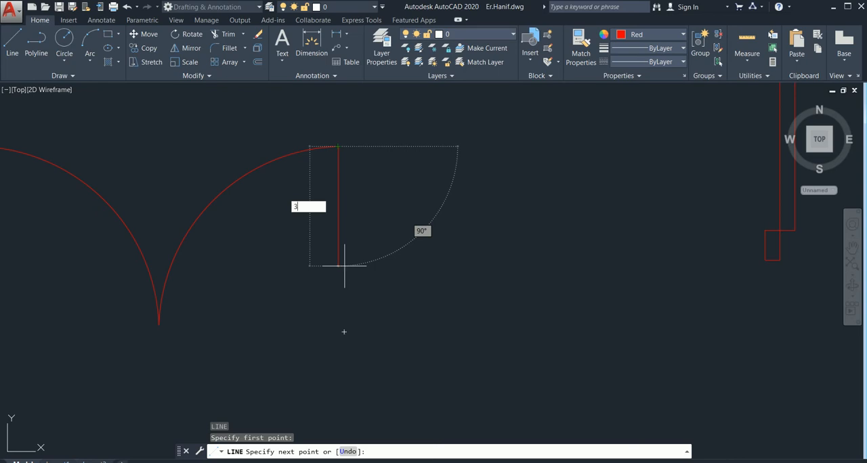
key(Return)
key(Escape)
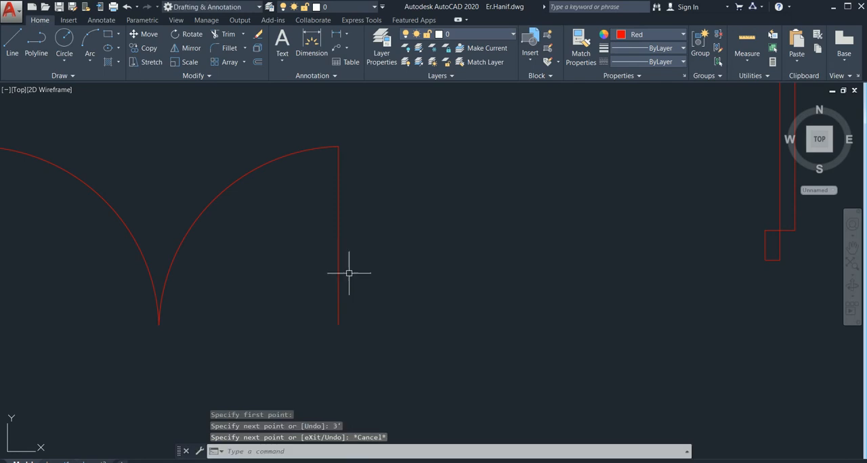
Offset the new vertical line 3" to the left, toward the inside of the double door
scroll(352, 275, down, 4)
scroll(347, 280, up, 4)
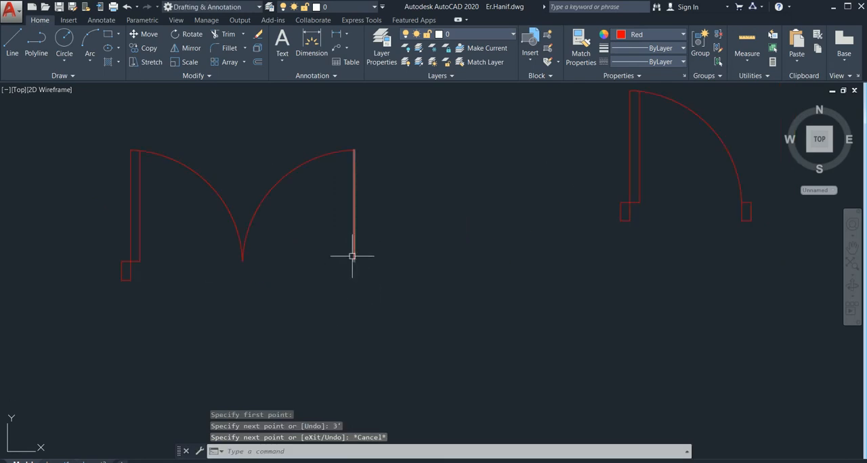
text(o)
key(Return)
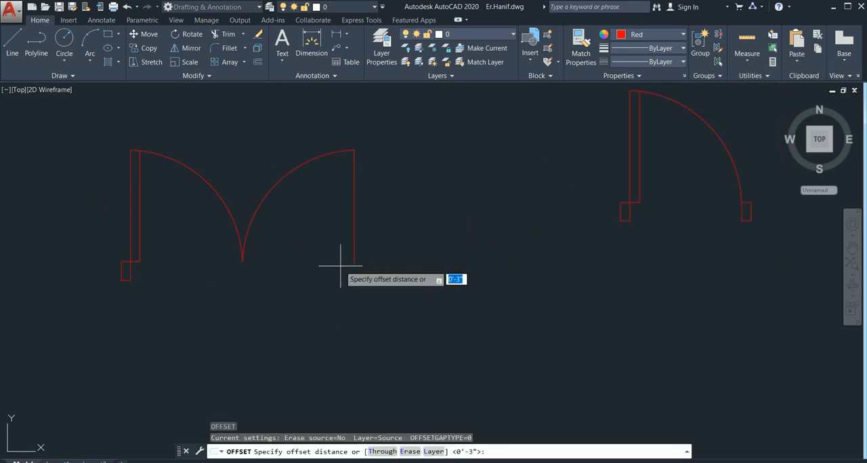
key(Return)
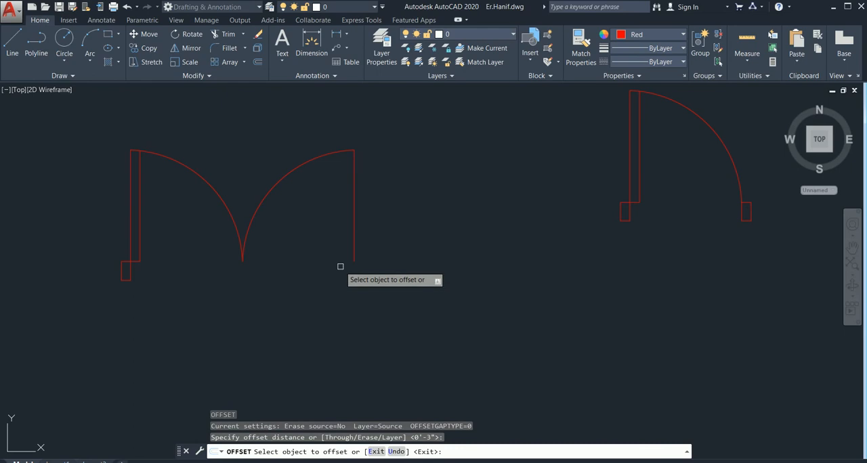
click(351, 230)
click(287, 306)
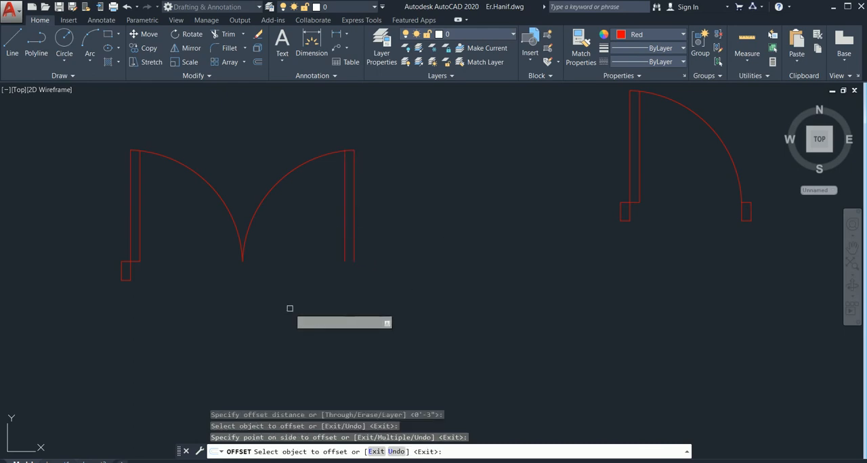
Draw a short line closing the lower ends of the mirrored leaf's two vertical lines
key(Escape)
text(l)
key(Return)
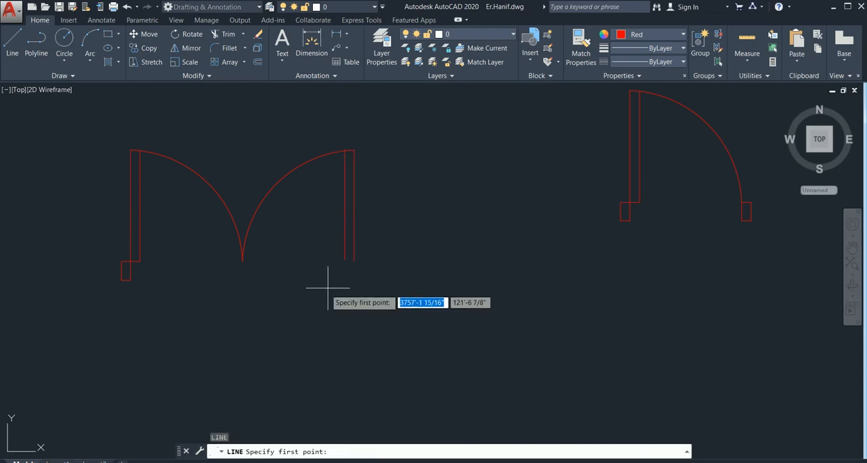
click(353, 261)
click(344, 261)
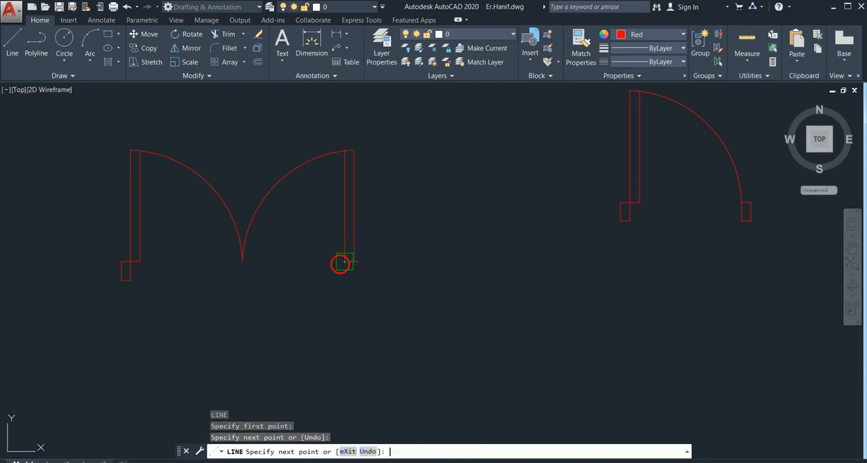
key(Return)
scroll(345, 268, down, 4)
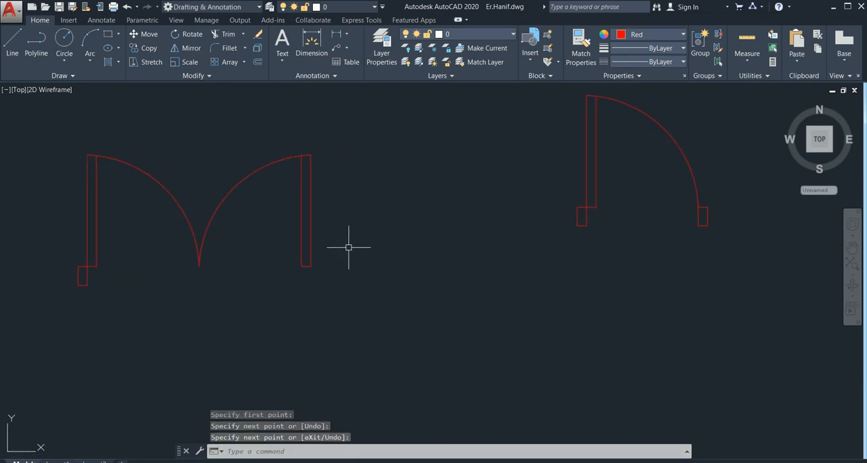
Copy the right jamb of the single door farther left, from its top-left corner to the mirrored leaf's lower outer corner, with Ortho off
scroll(403, 230, down, 4)
scroll(308, 264, up, 2)
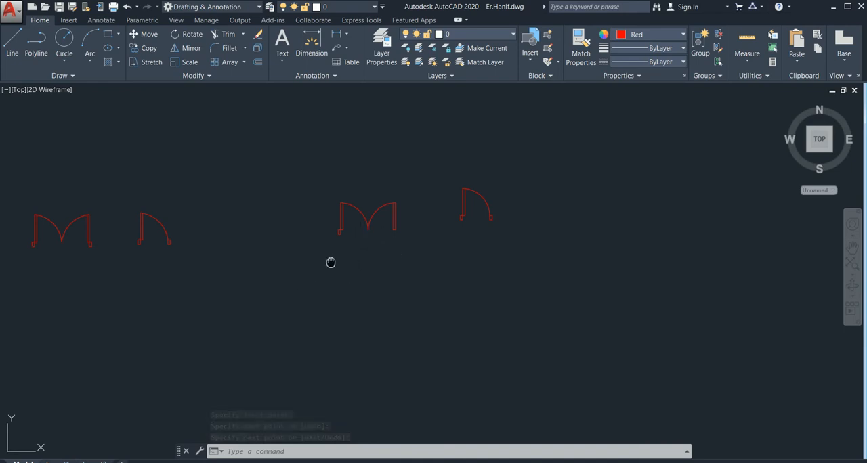
scroll(373, 247, up, 6)
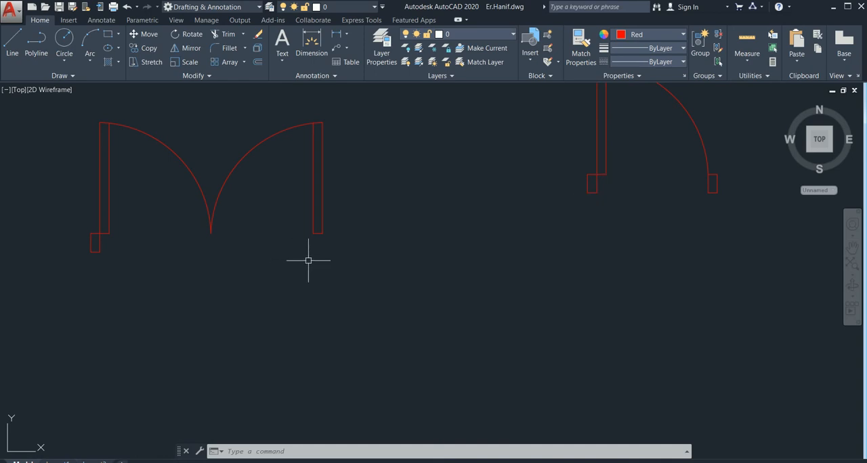
middle_drag(151, 298, 378, 303)
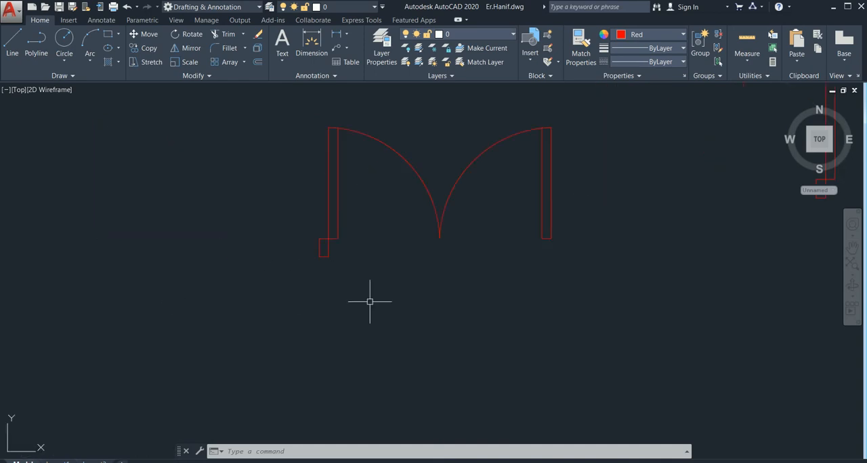
scroll(110, 291, down, 8)
middle_drag(107, 291, 178, 280)
scroll(124, 284, up, 6)
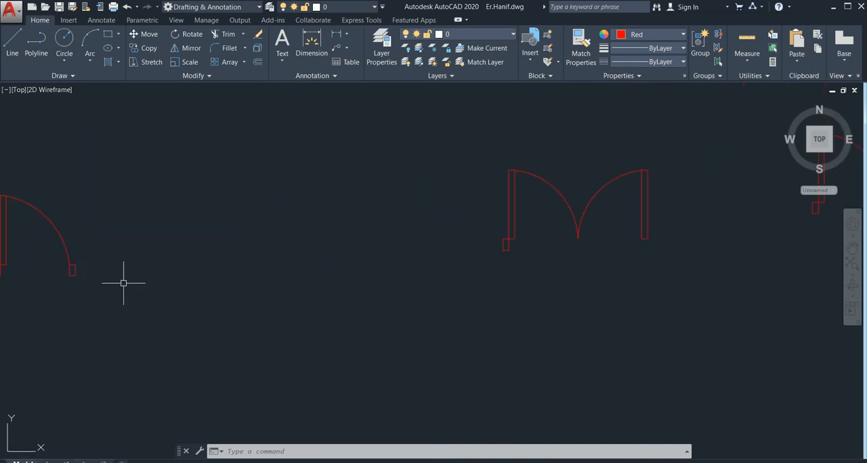
click(83, 266)
click(69, 289)
text(c)
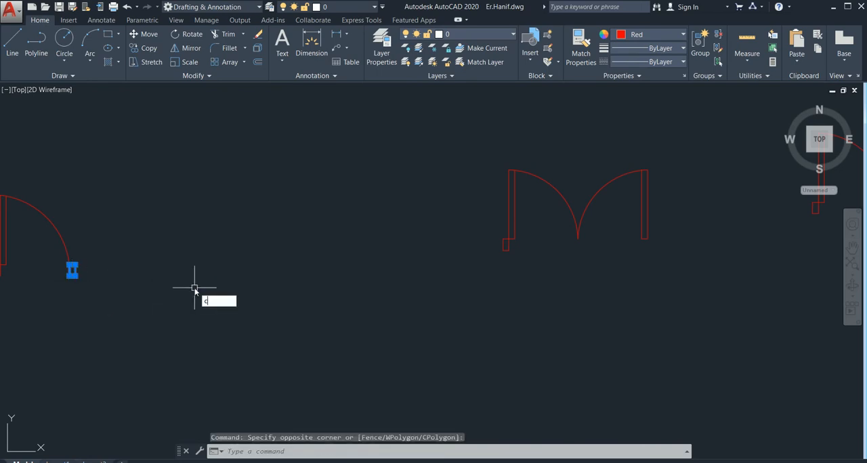
text(o)
key(Return)
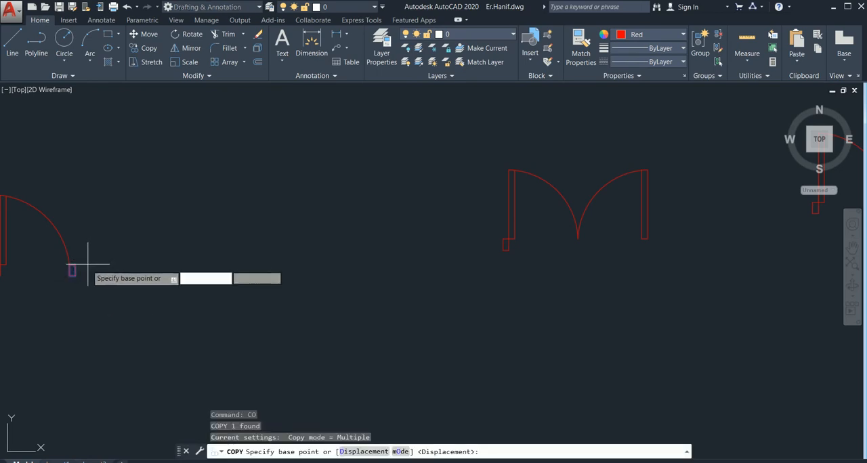
scroll(80, 277, up, 4)
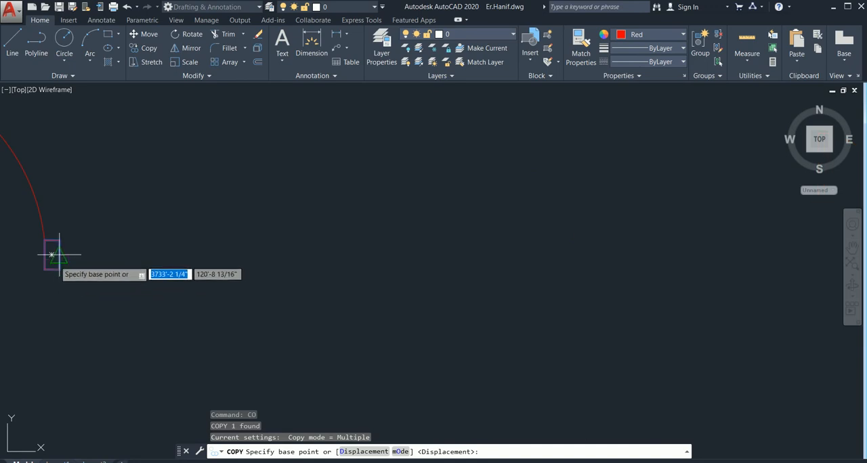
click(52, 255)
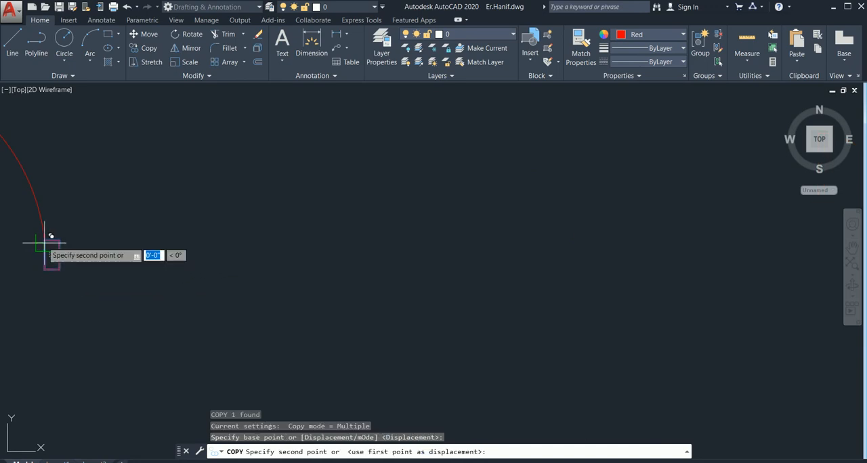
scroll(416, 262, down, 2)
scroll(412, 265, down, 2)
mouse_move(387, 275)
middle_down()
mouse_move(346, 297)
mouse_move(245, 297)
middle_up()
mouse_move(767, 279)
middle_down()
mouse_move(737, 290)
mouse_move(691, 286)
middle_up()
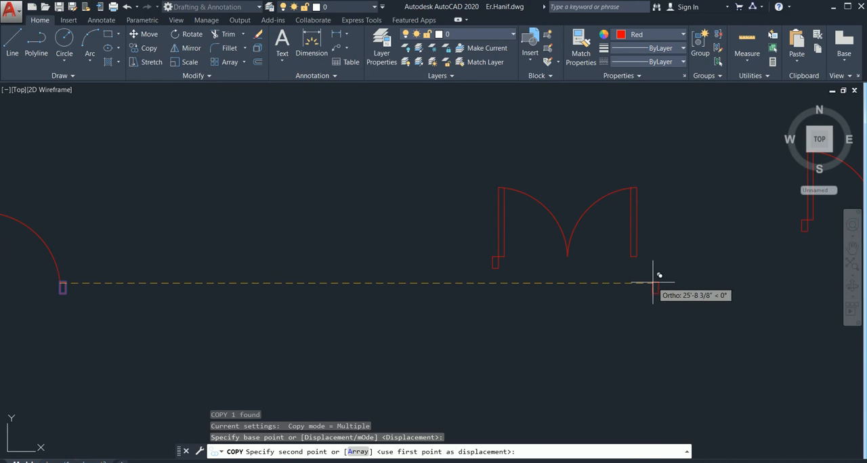
key(F8)
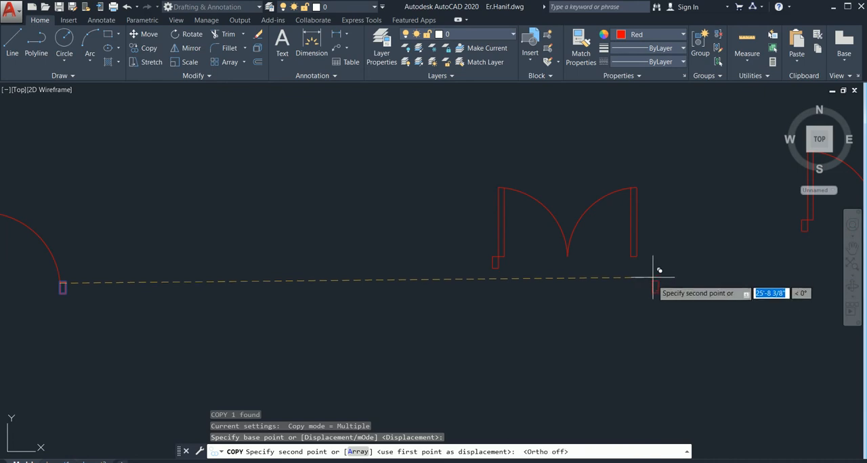
scroll(658, 261, up, 2)
click(623, 251)
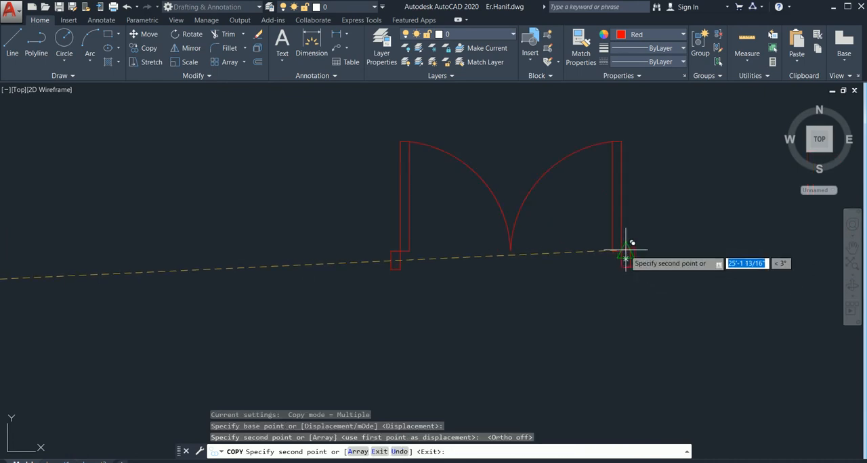
key(Escape)
scroll(587, 260, down, 4)
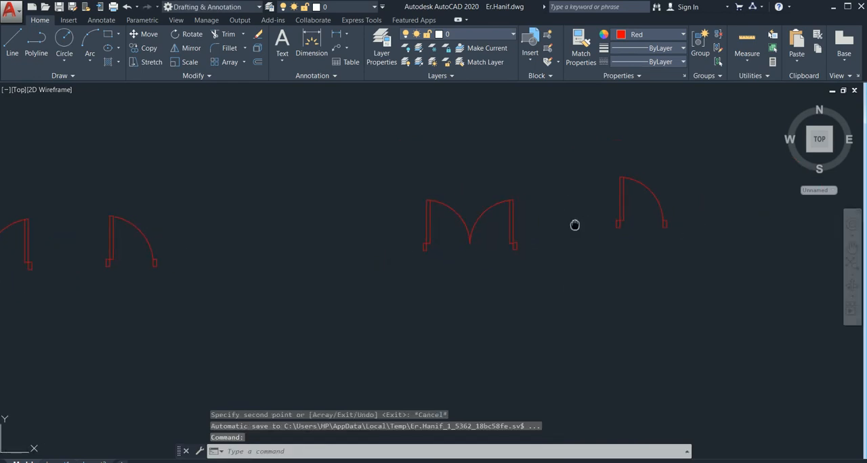
Join all objects of the completed double door and check the result by selecting its right leaf
scroll(575, 224, up, 2)
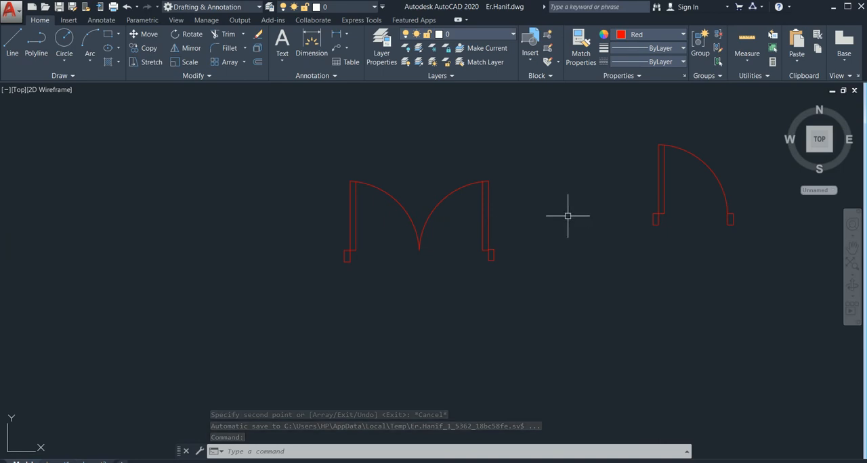
middle_drag(551, 221, 535, 216)
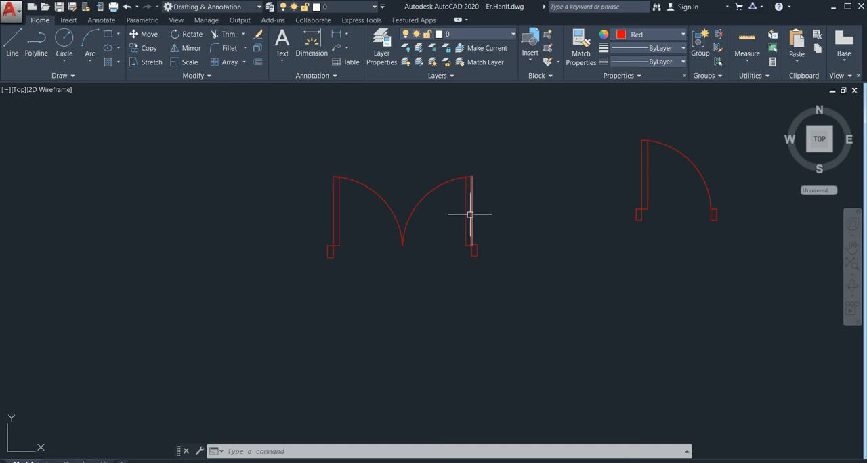
middle_drag(470, 213, 435, 217)
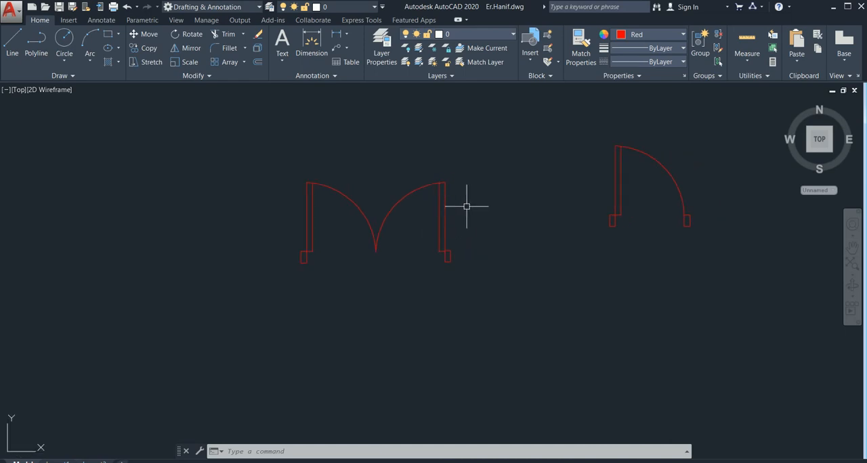
click(488, 173)
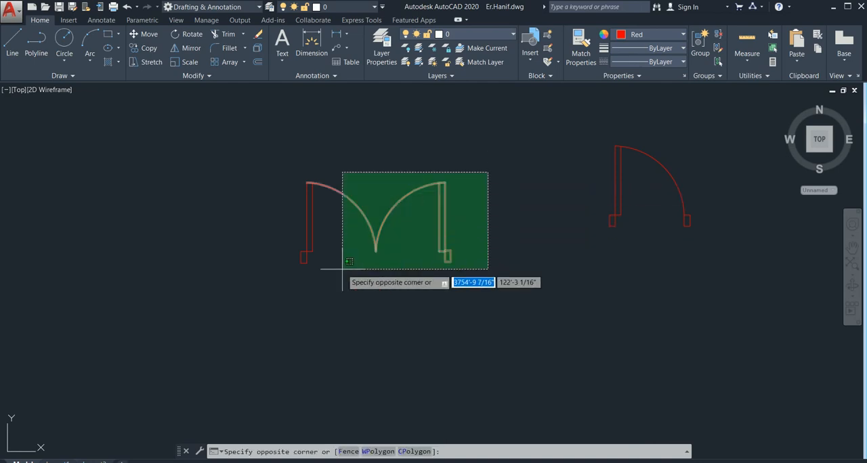
click(265, 314)
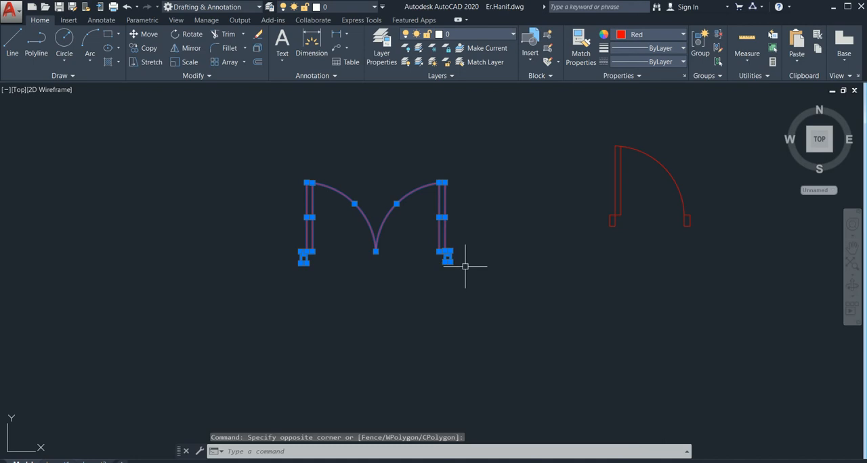
text(j)
key(Return)
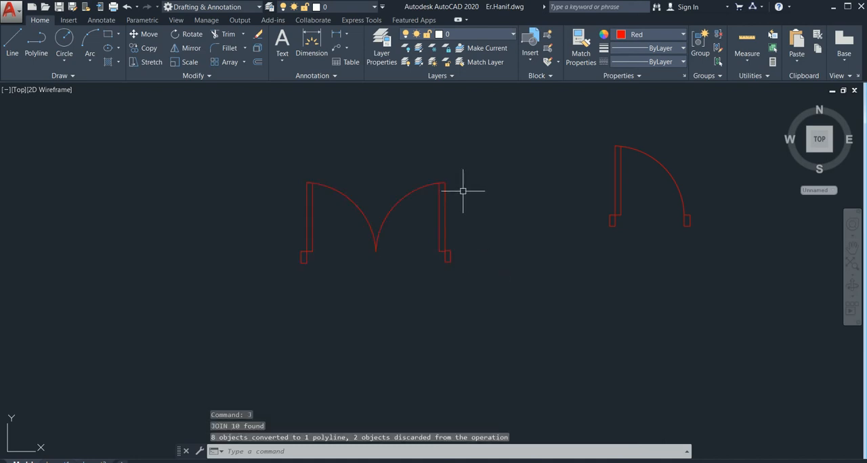
click(444, 206)
key(Escape)
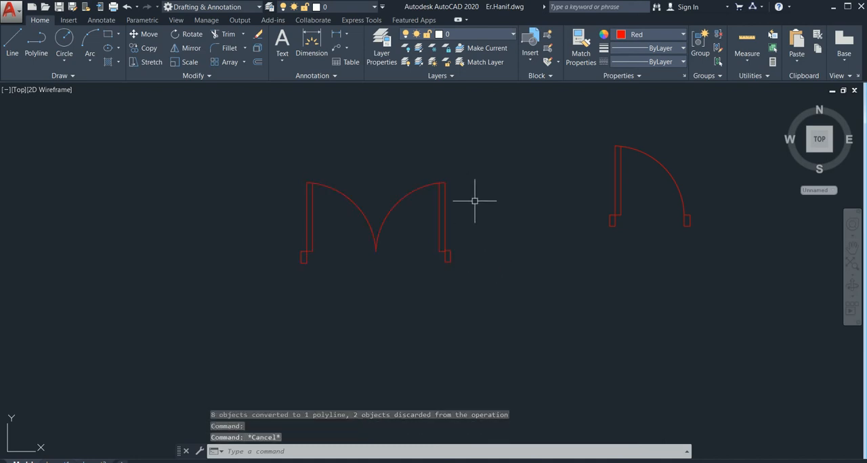
Group the whole double door, including both jambs, into one unnamed group
click(478, 169)
click(259, 304)
text(g)
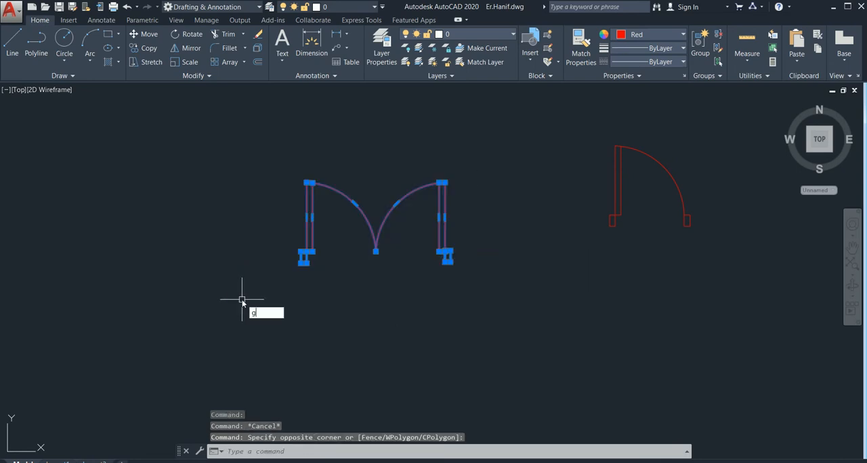
key(Return)
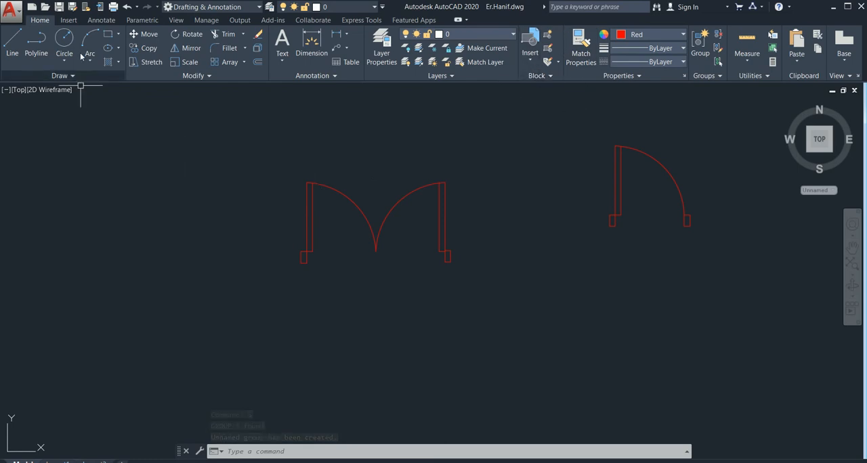
Start a block definition named door with its base point at the midpoint of the double door's left jamb's lower edge
click(68, 20)
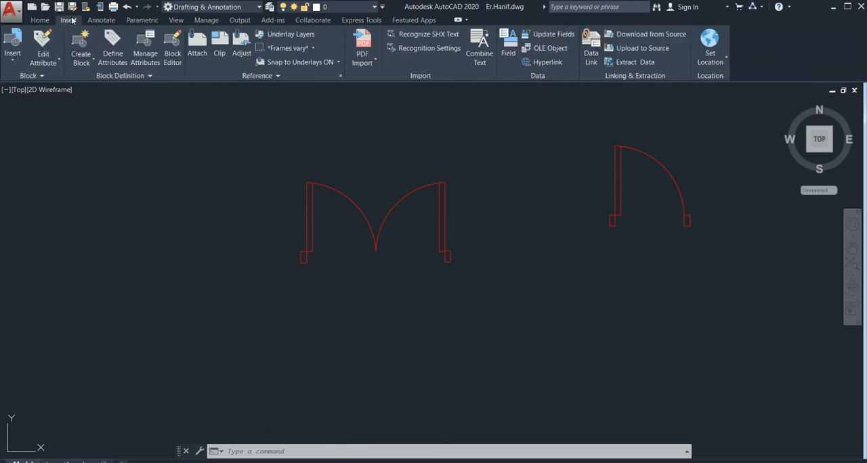
click(82, 62)
click(92, 82)
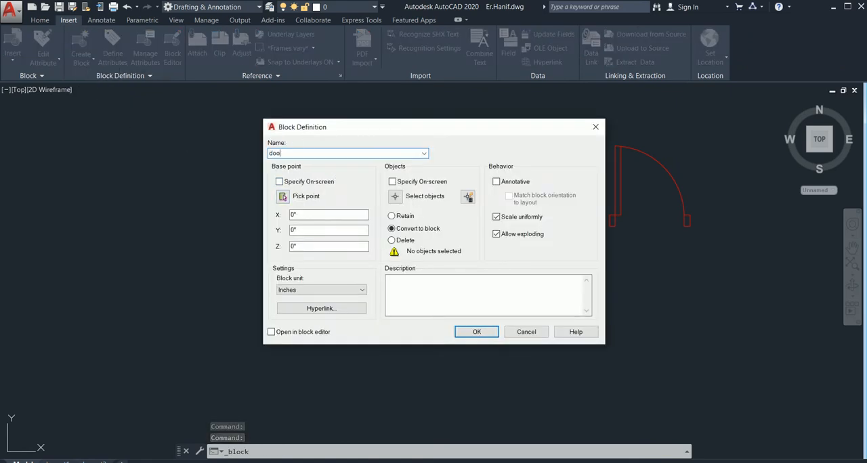
click(282, 196)
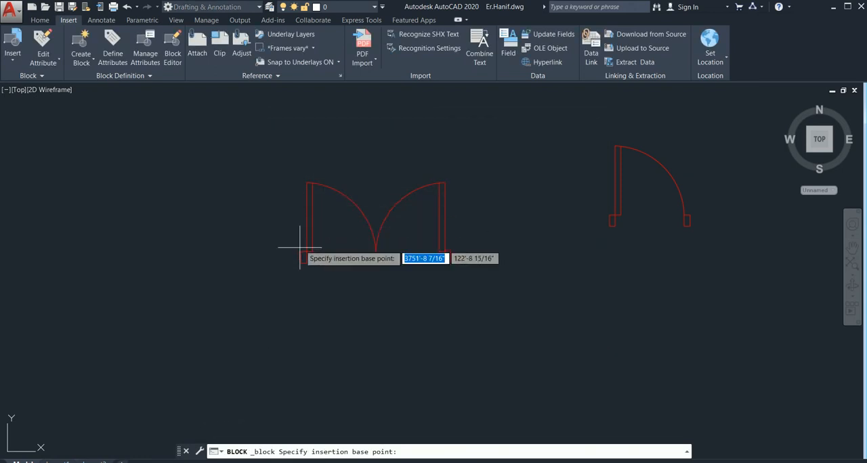
click(303, 257)
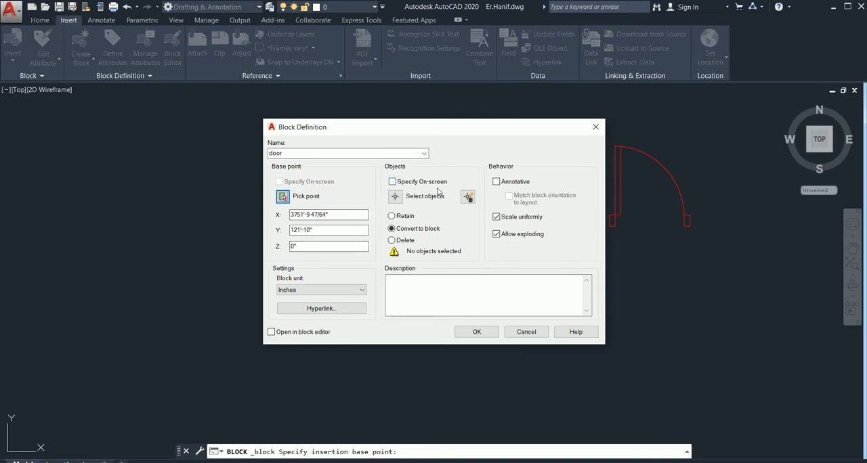
Add the whole double door to the block definition, make the block annotative, and create it
click(395, 197)
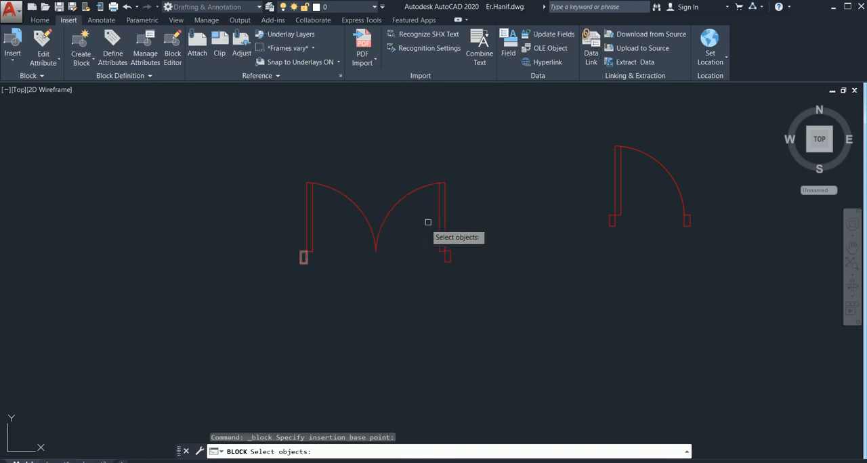
click(480, 171)
click(249, 333)
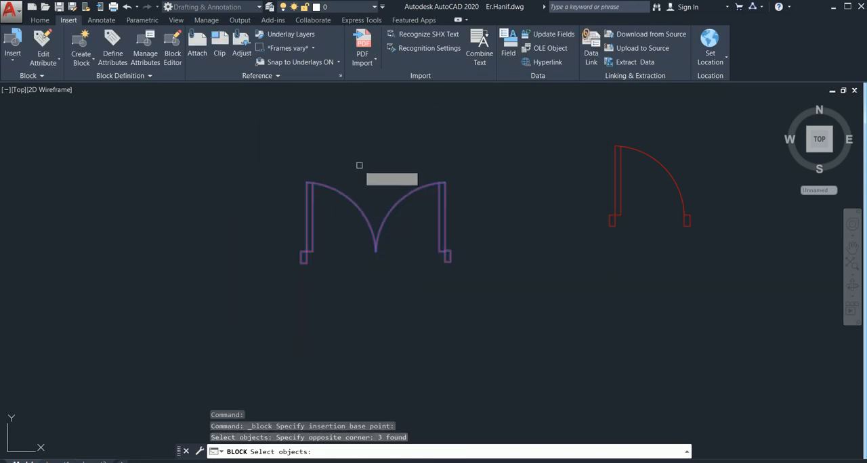
key(Return)
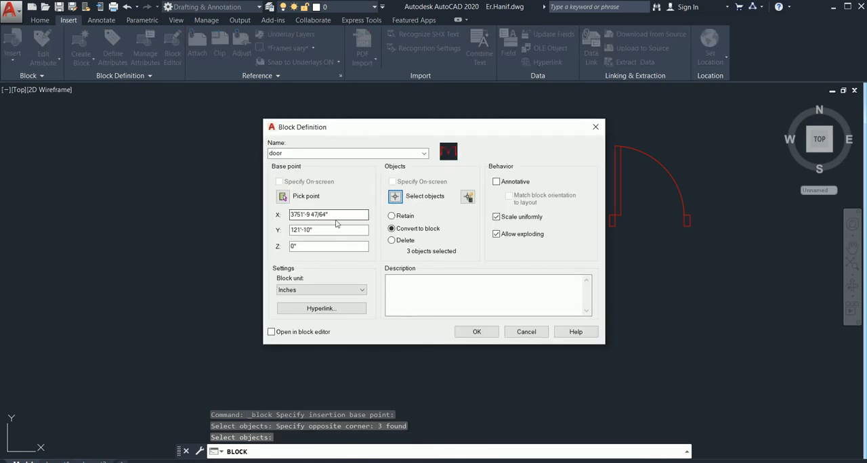
click(497, 182)
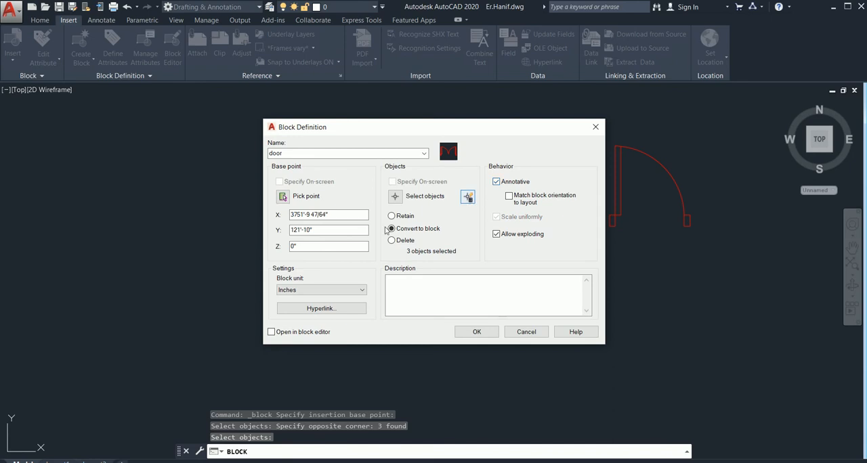
click(477, 332)
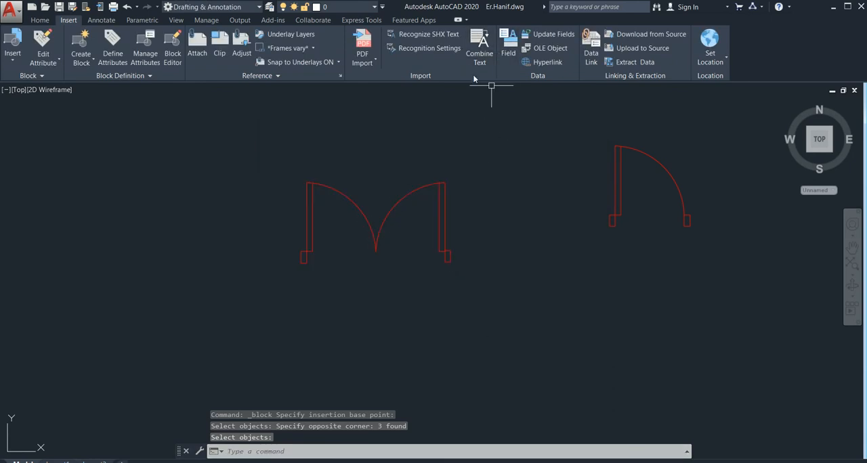
Insert the double-door block named door in the empty space beside the floor plan's lower right corner
click(42, 20)
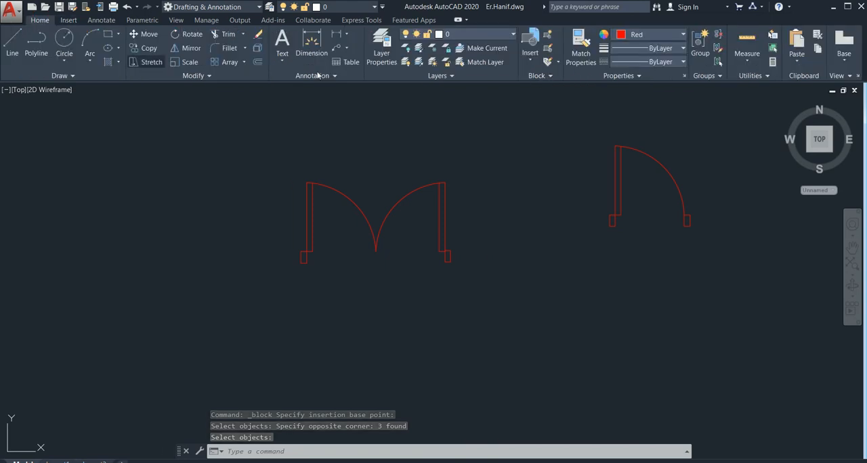
click(526, 42)
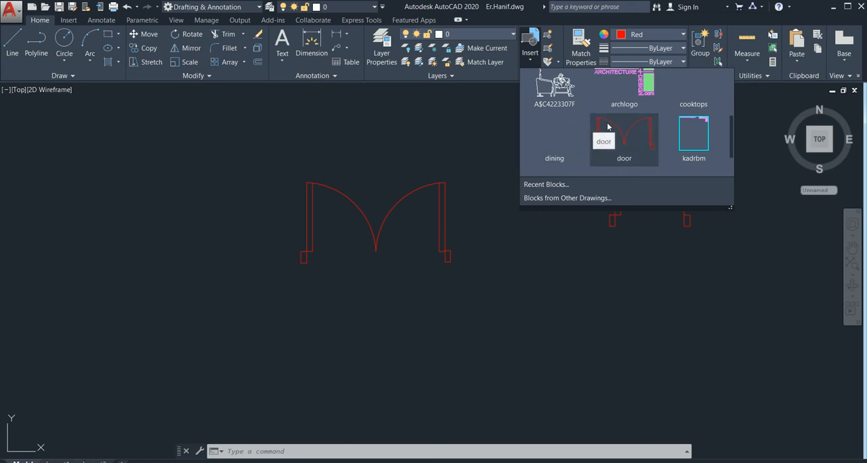
click(608, 126)
scroll(109, 193, down, 3)
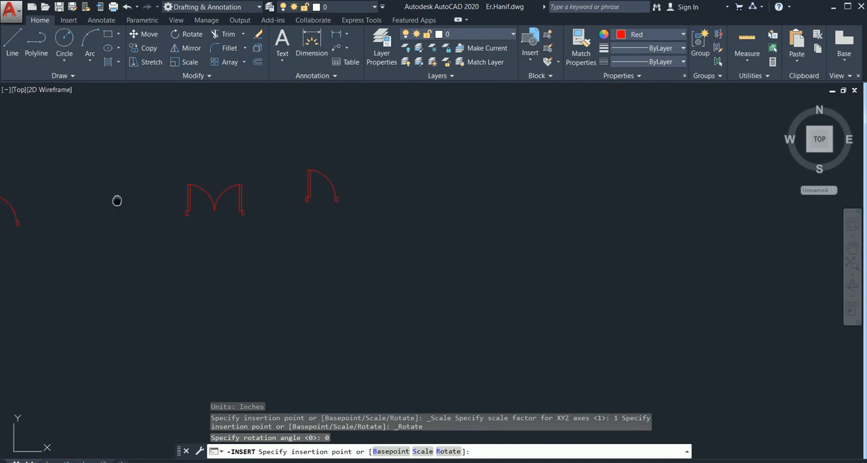
middle_drag(117, 201, 344, 200)
middle_drag(205, 198, 361, 218)
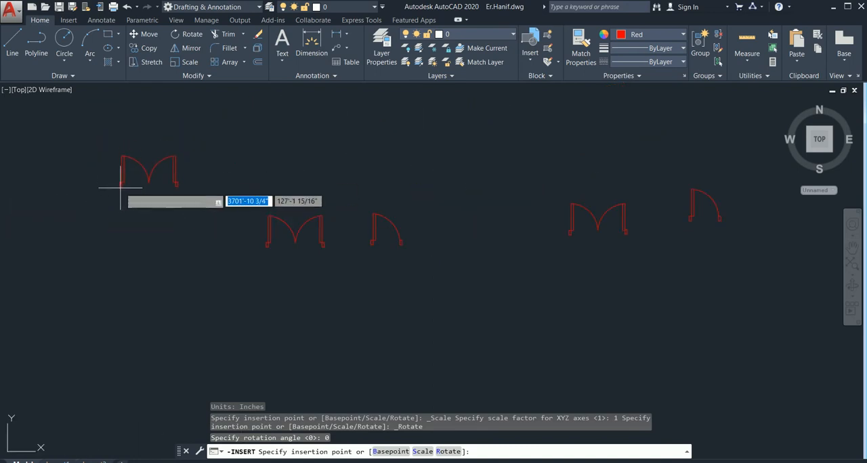
scroll(122, 190, down, 8)
middle_drag(151, 192, 340, 192)
scroll(197, 229, up, 6)
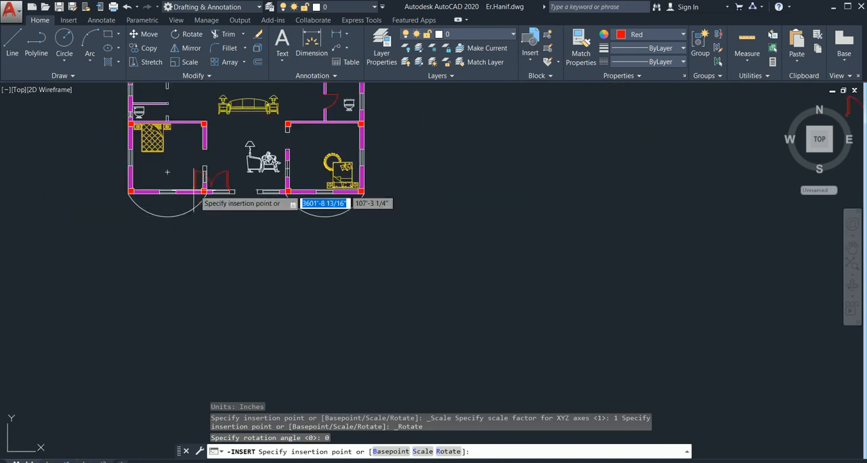
scroll(244, 207, up, 4)
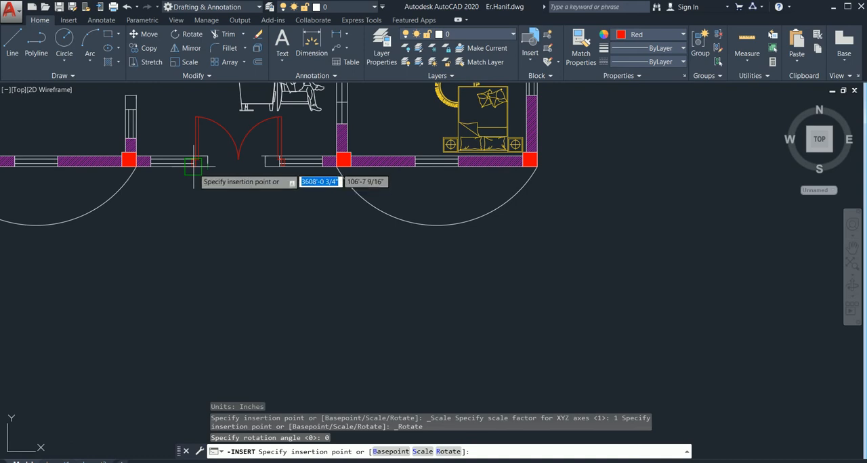
scroll(194, 164, down, 2)
scroll(194, 165, down, 2)
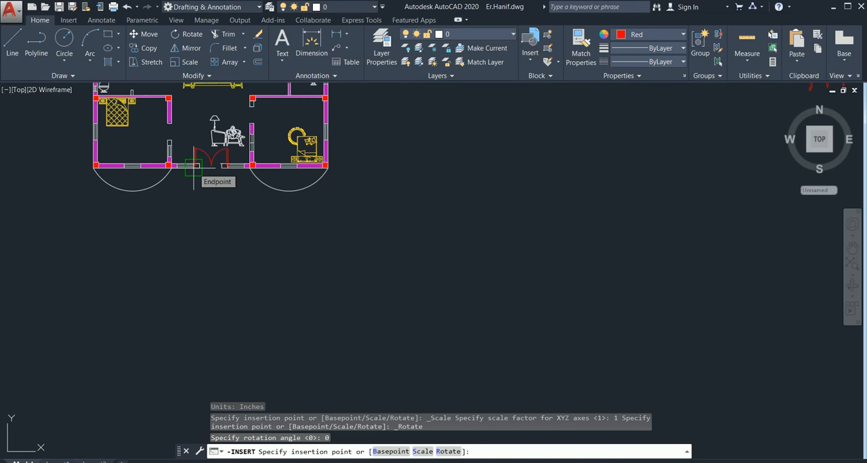
click(401, 199)
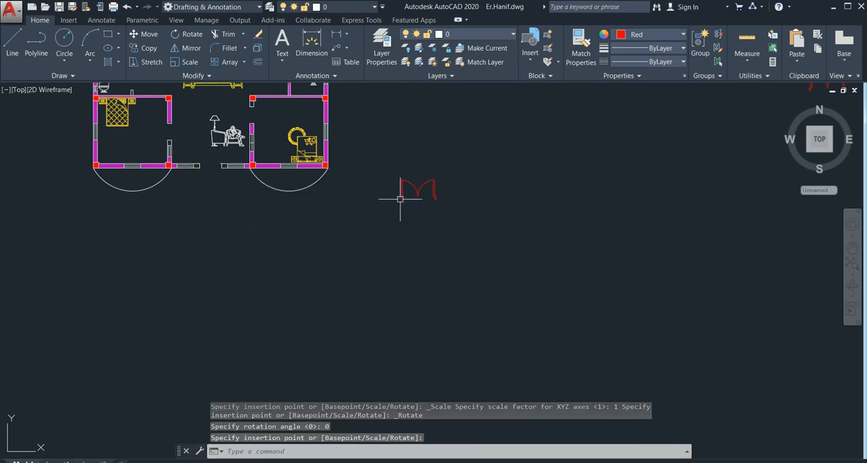
Join all objects of the original single door beside the double door
scroll(520, 224, down, 2)
scroll(524, 221, down, 2)
middle_drag(508, 224, 264, 217)
scroll(489, 162, up, 4)
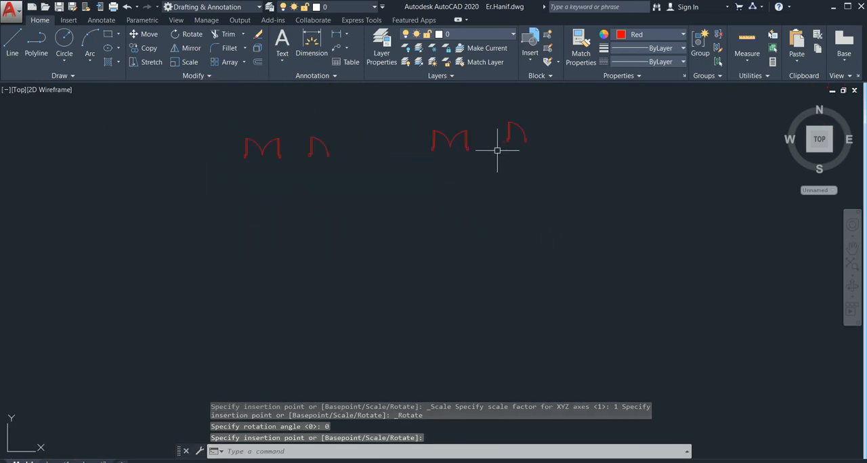
middle_drag(553, 127, 535, 172)
scroll(518, 162, up, 4)
click(530, 164)
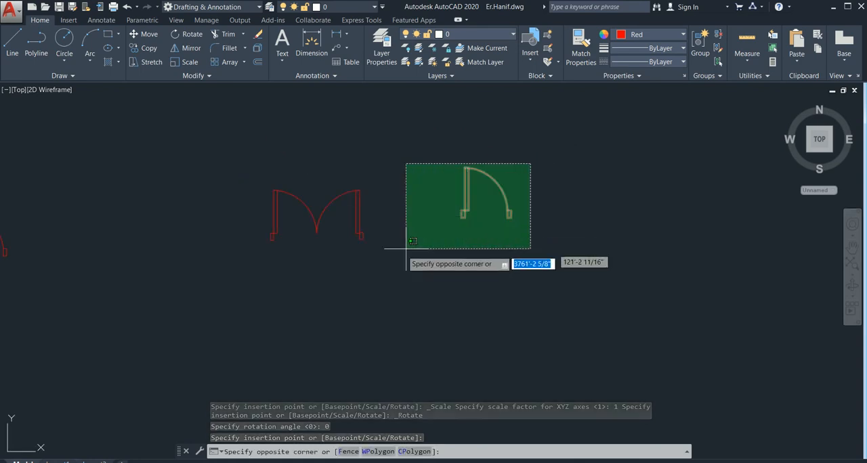
click(401, 251)
text(j)
key(Return)
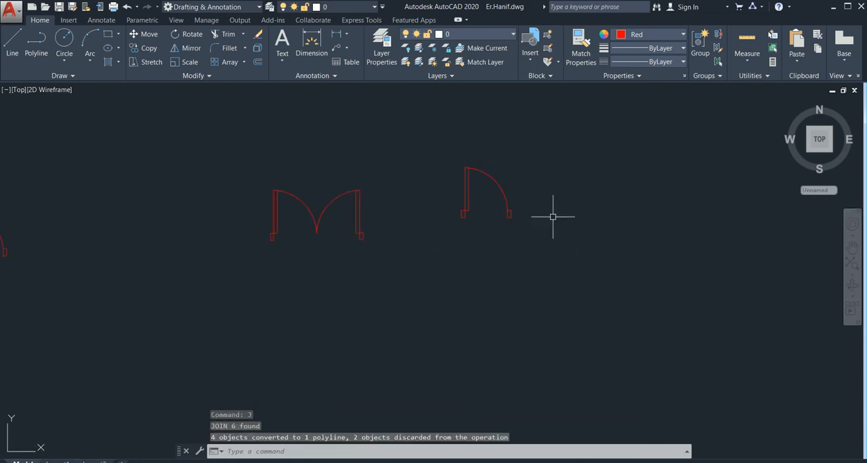
Group the whole single door, including both jambs, into one unnamed group
click(520, 186)
click(427, 243)
text(g)
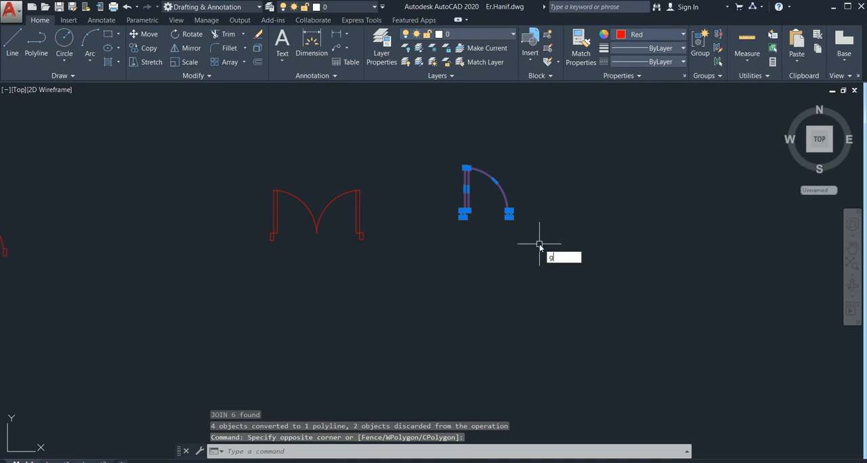
key(Return)
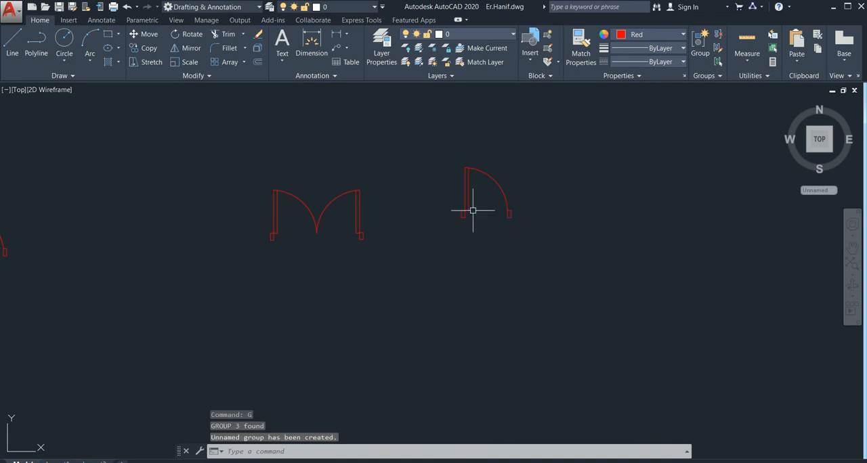
Start a block definition named door12 with its base point at the lower-left corner of the single door's left jamb
click(66, 22)
click(81, 66)
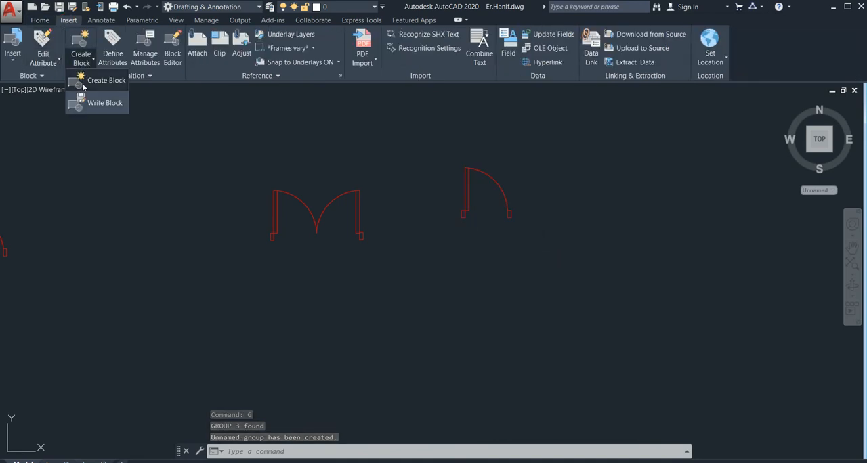
click(82, 82)
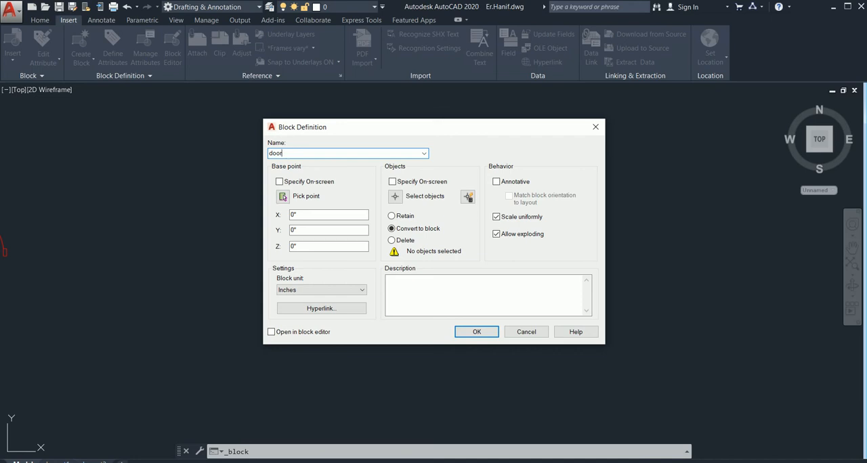
click(285, 197)
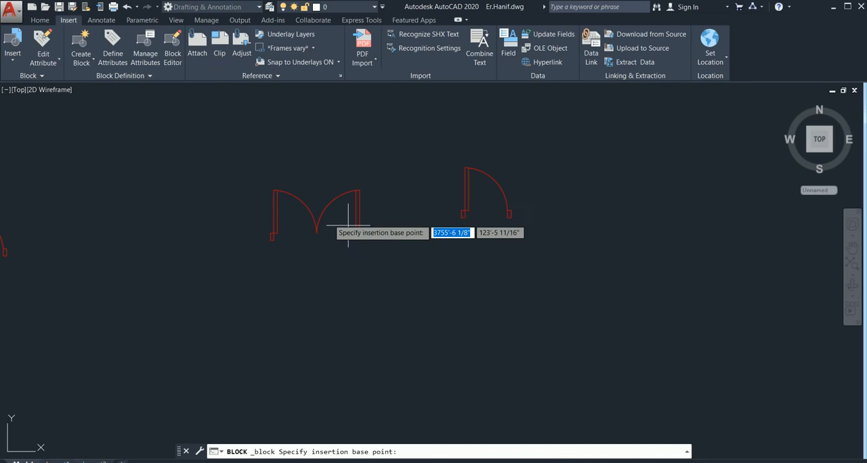
click(459, 209)
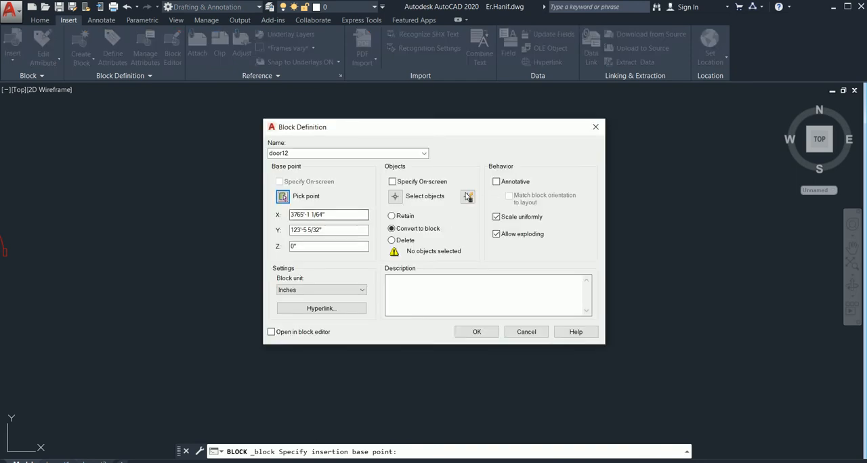
Make the door12 block annotative, add the whole single door to its definition, and create it
click(507, 183)
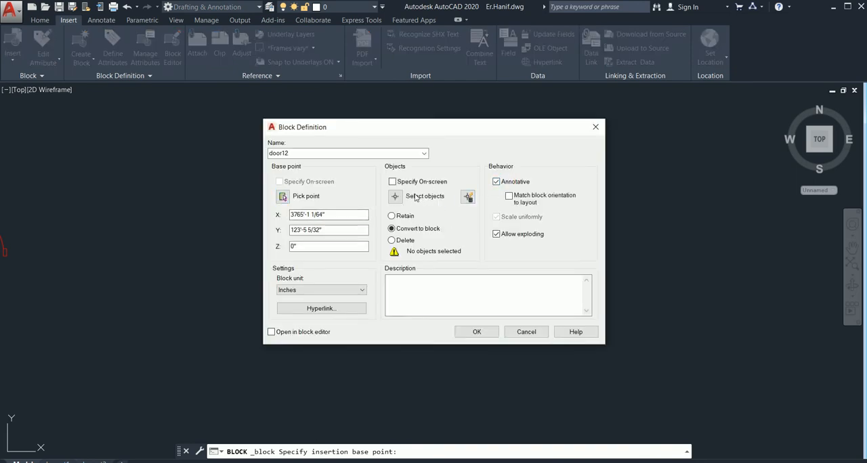
click(394, 197)
click(543, 154)
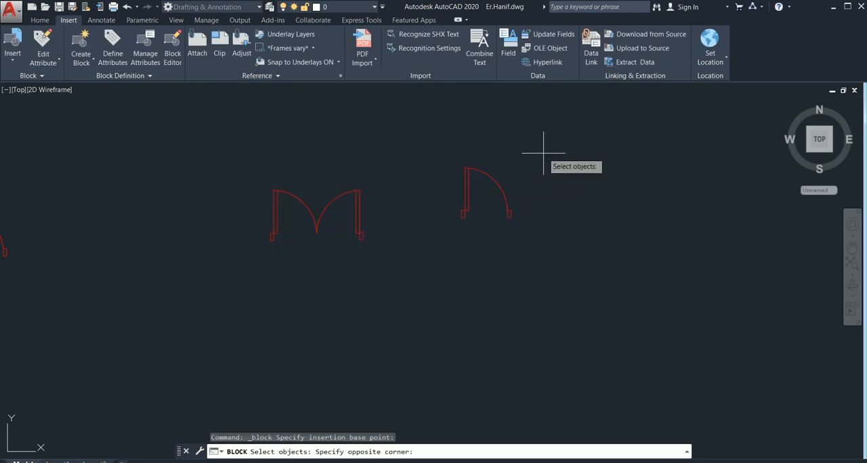
click(439, 237)
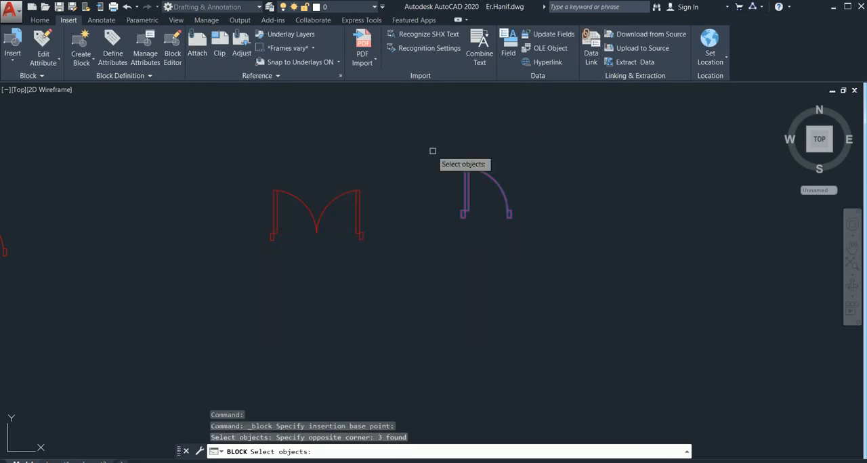
key(Return)
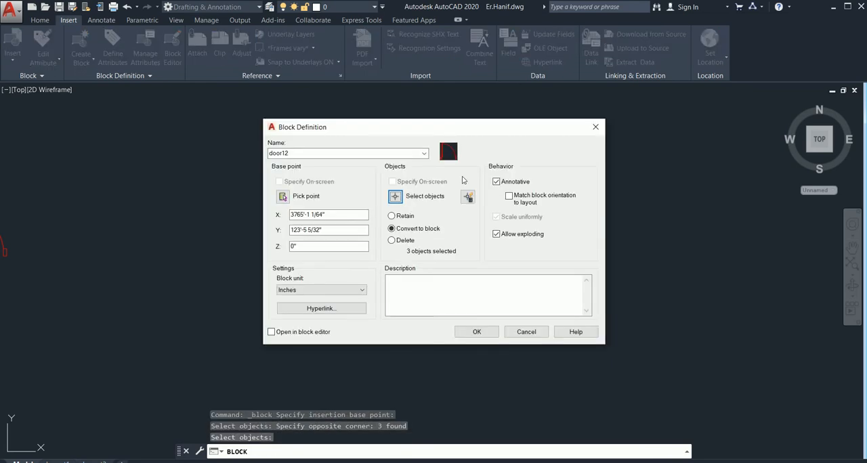
click(477, 332)
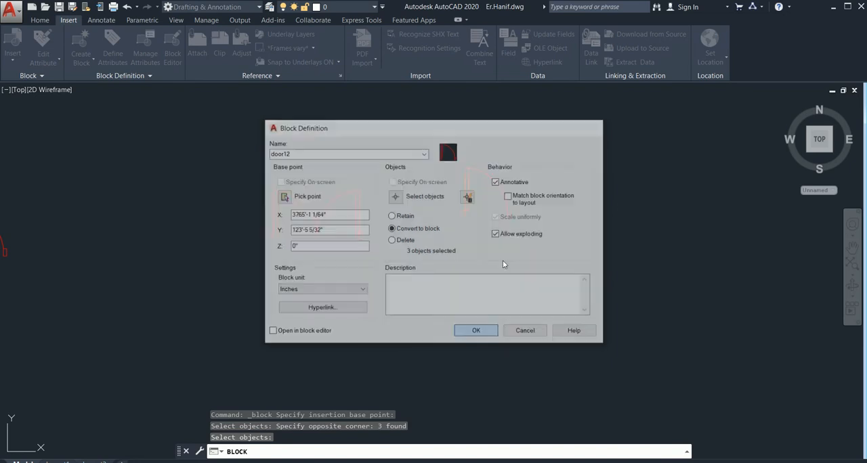
Check the drawing's insertable blocks for door12 and examine the single-door symbol up close
click(40, 20)
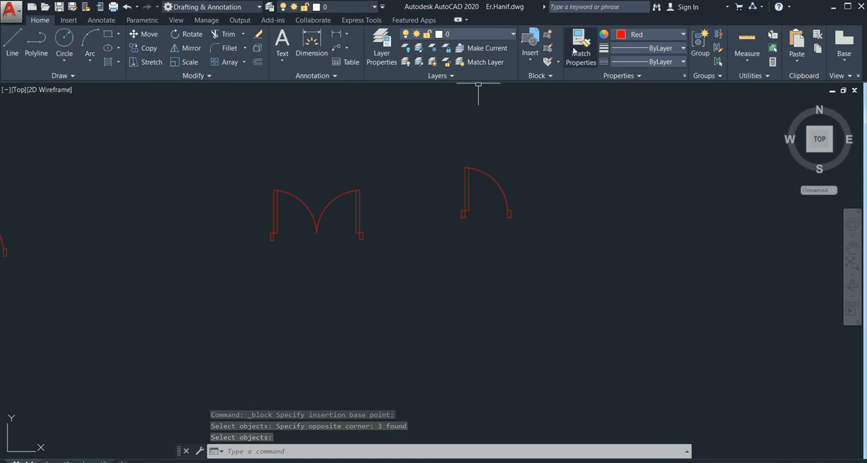
click(533, 54)
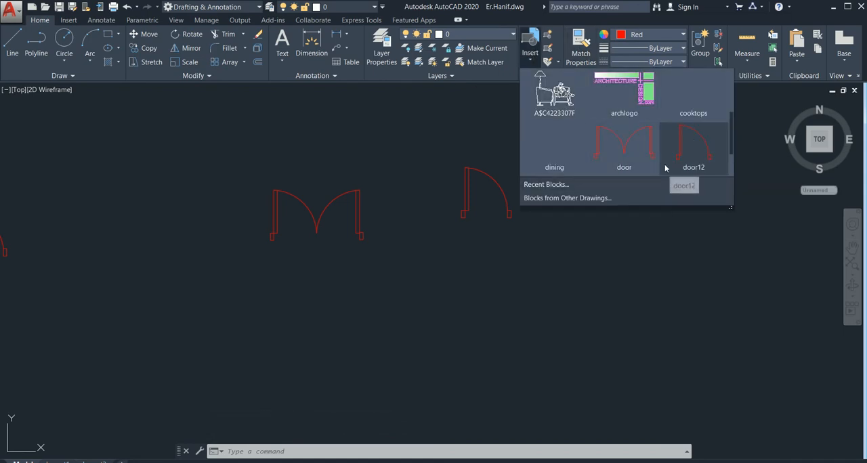
click(542, 215)
scroll(466, 177, up, 4)
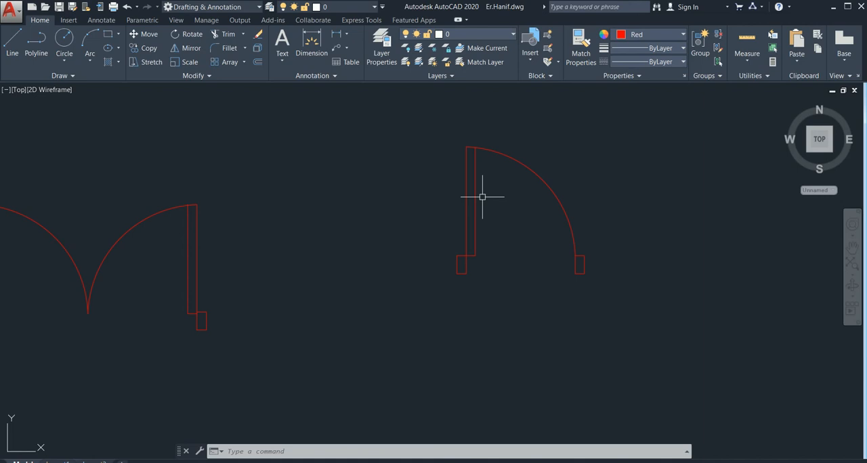
scroll(504, 199, down, 2)
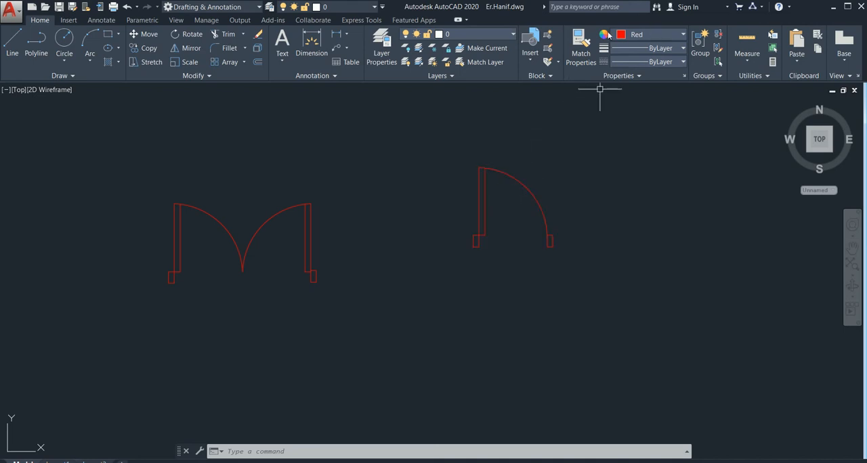
Insert the door12 block in the empty space left of the floor plan's upper-left bedroom
click(530, 44)
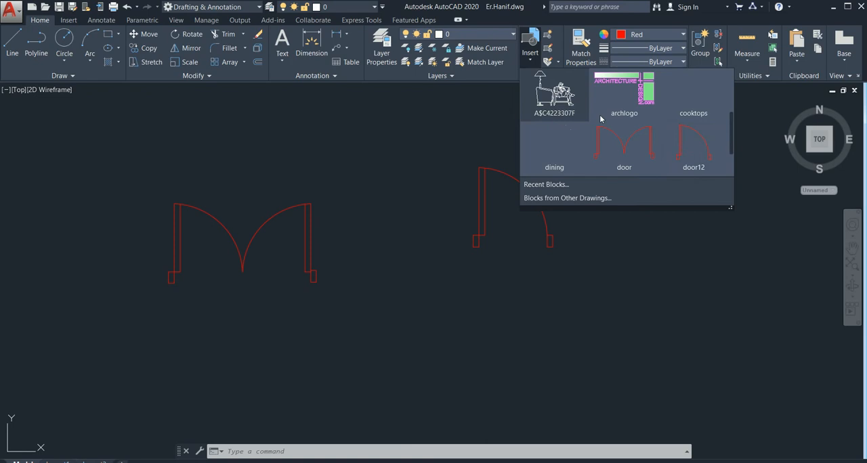
click(694, 150)
scroll(237, 207, down, 6)
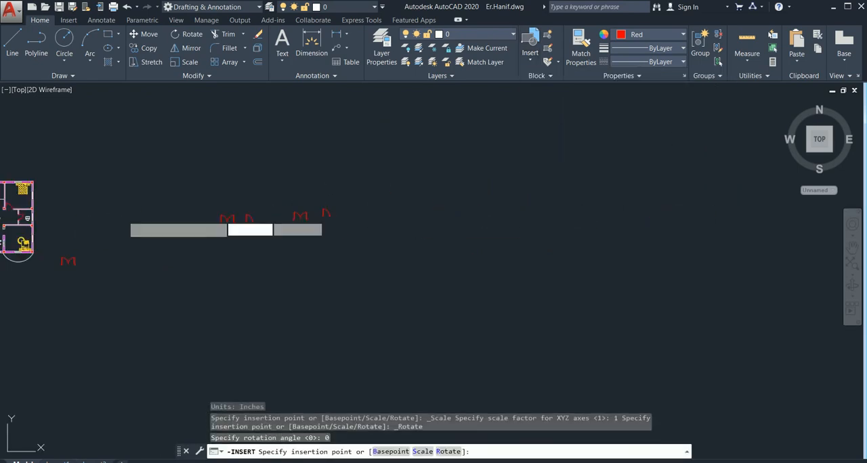
middle_drag(136, 219, 278, 218)
scroll(242, 200, up, 5)
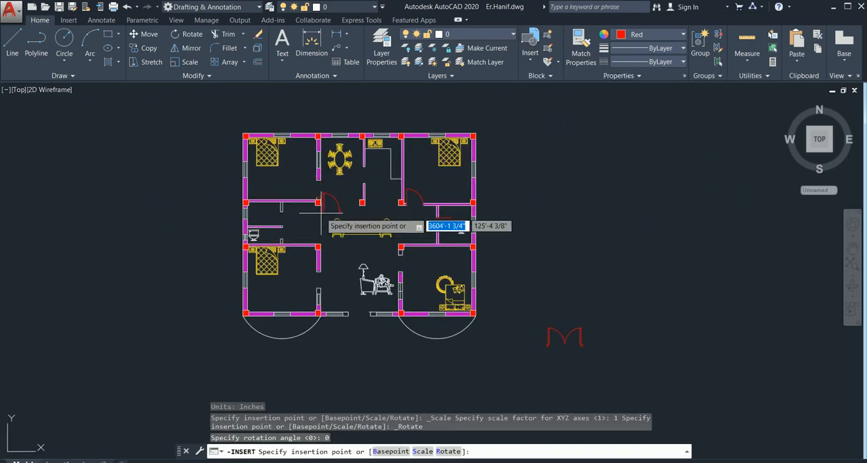
scroll(313, 210, up, 4)
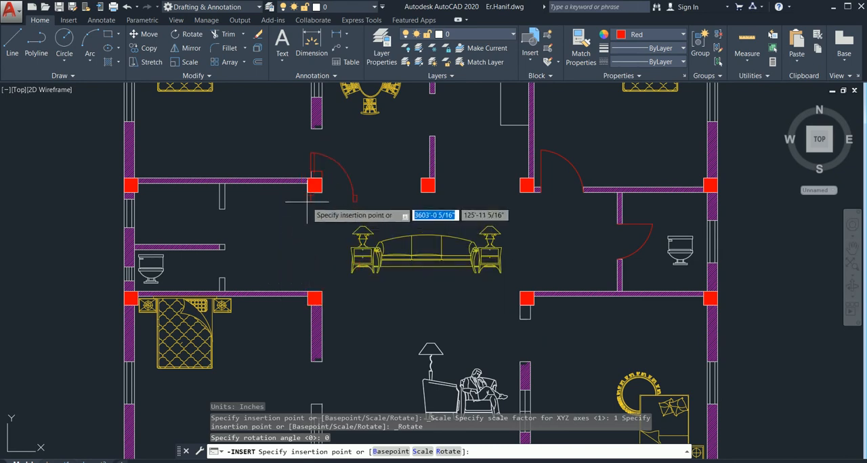
middle_drag(303, 218, 286, 301)
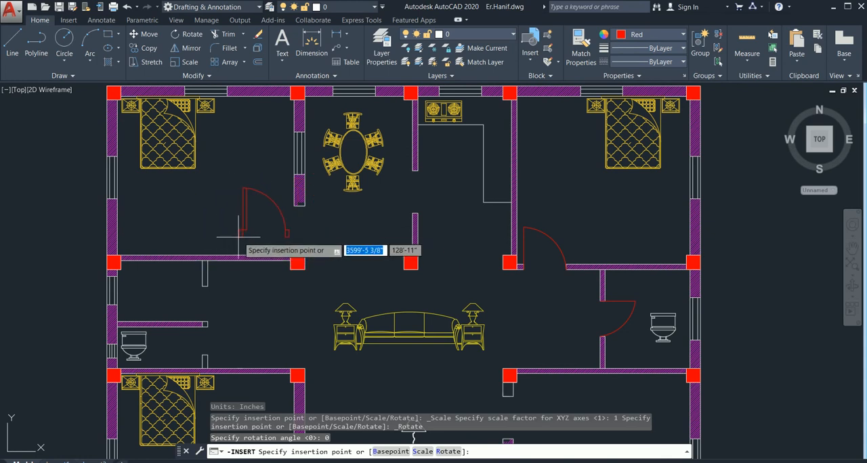
middle_drag(235, 230, 359, 220)
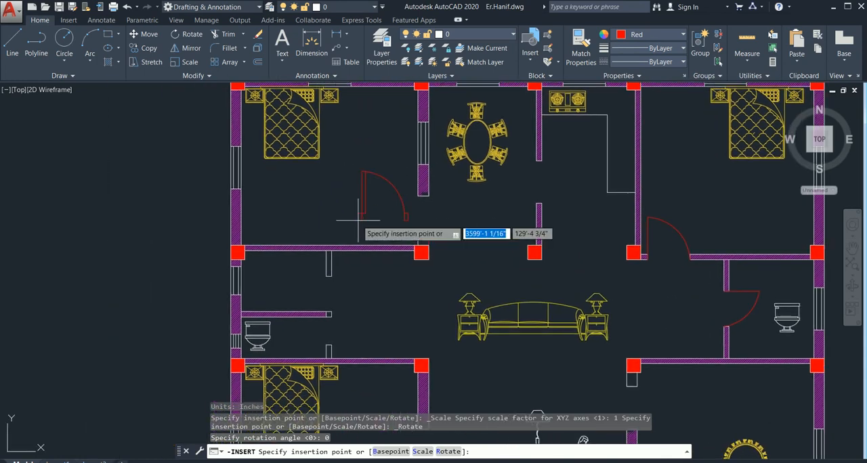
click(116, 191)
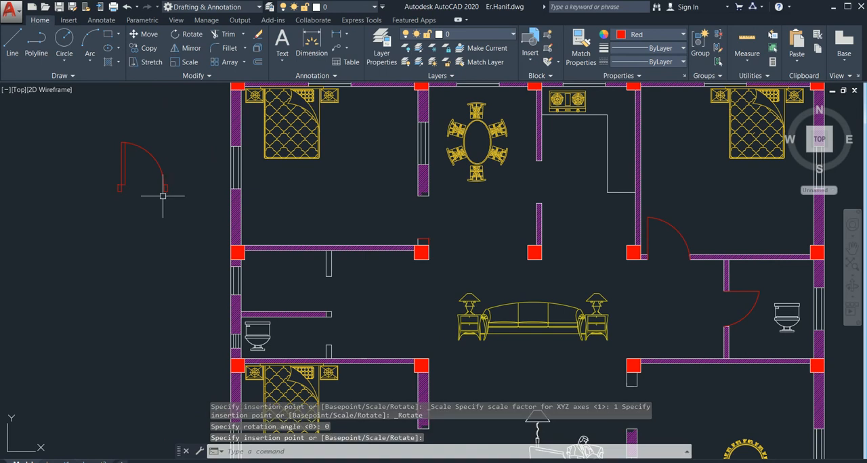
click(181, 139)
click(74, 200)
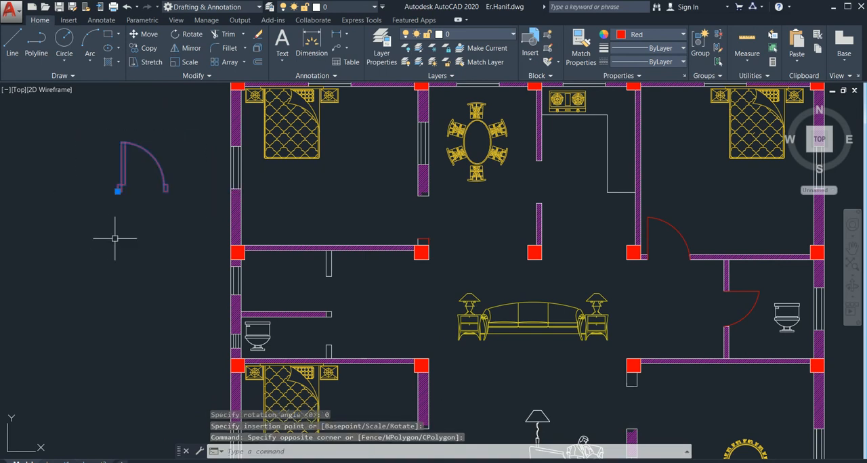
middle_drag(116, 237, 264, 239)
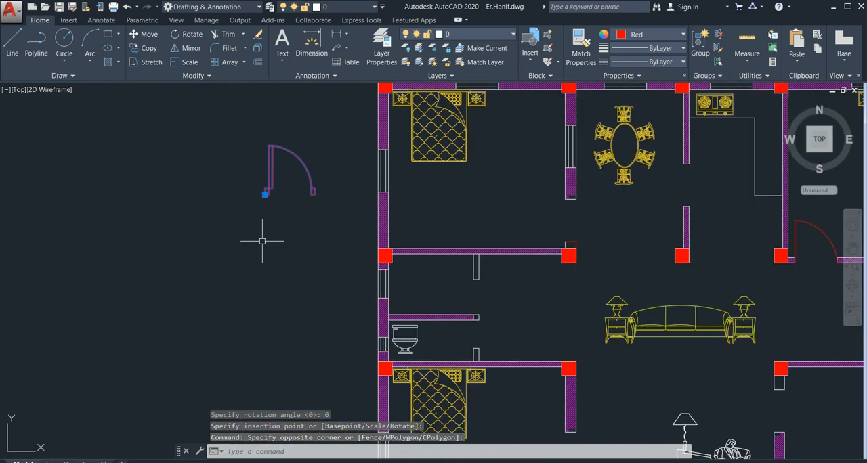
text(mim)
key(Return)
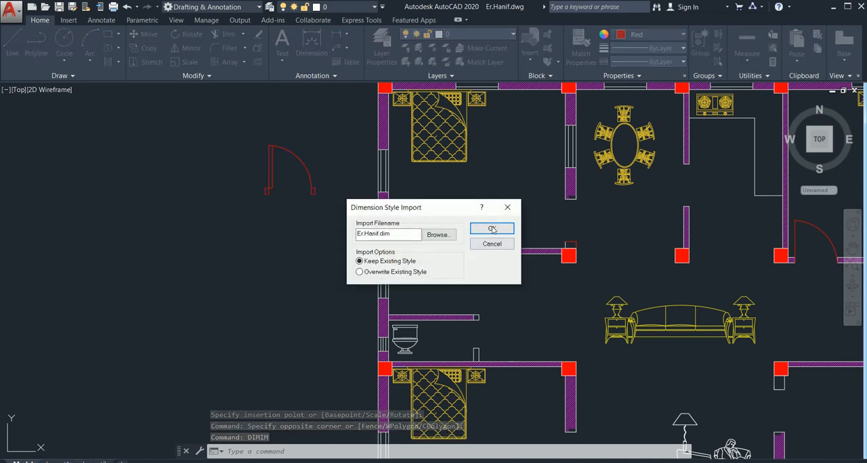
click(507, 207)
click(331, 125)
click(208, 258)
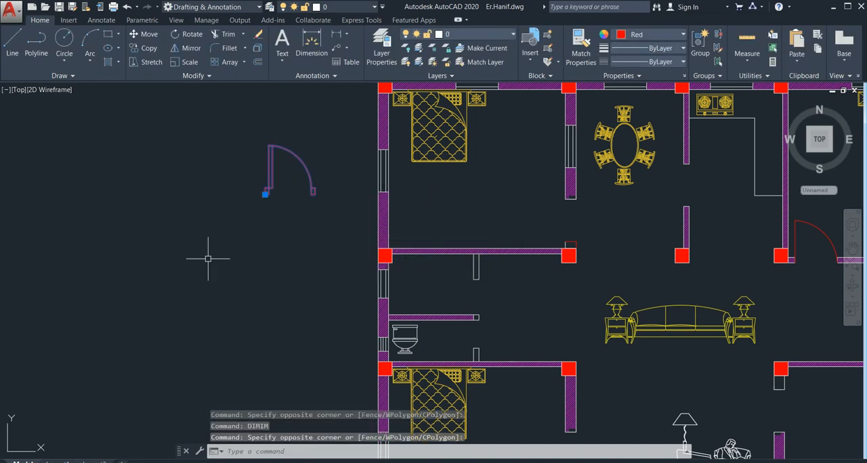
text(mi)
key(Return)
click(208, 244)
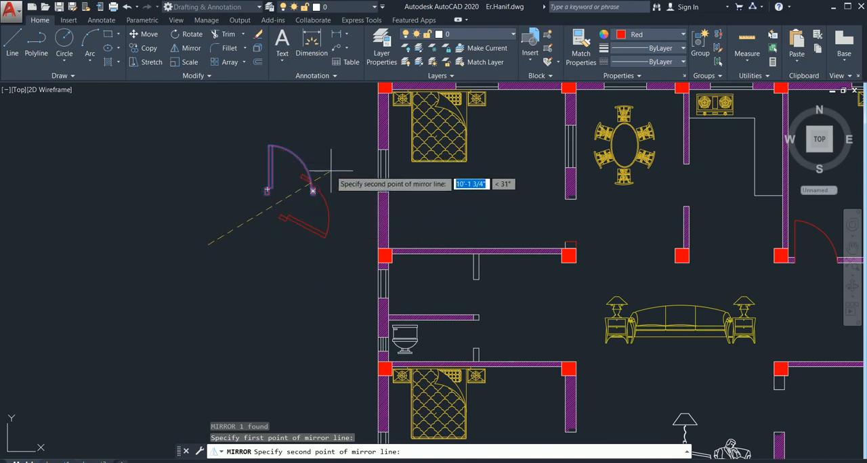
key(Escape)
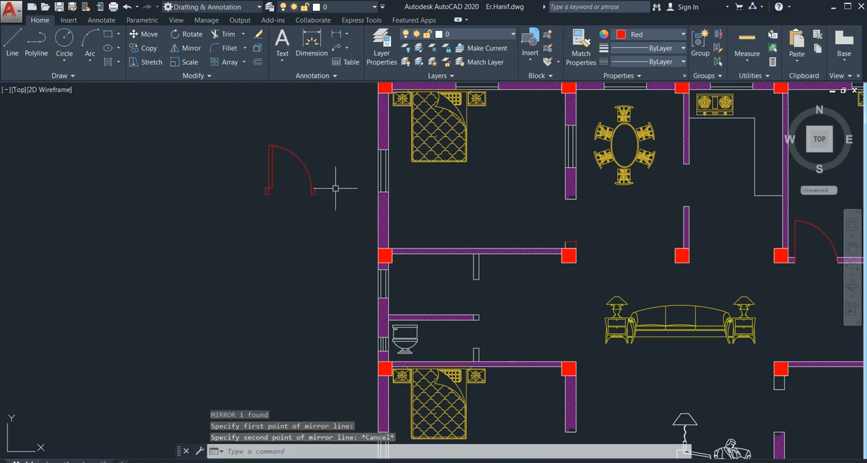
Rotate the inserted single-door block a quarter turn counterclockwise about its left jamb
click(326, 142)
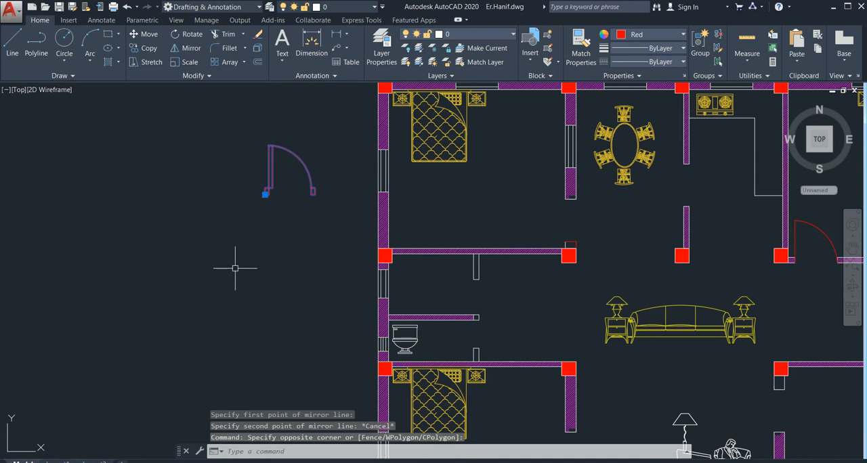
text(ro)
key(Return)
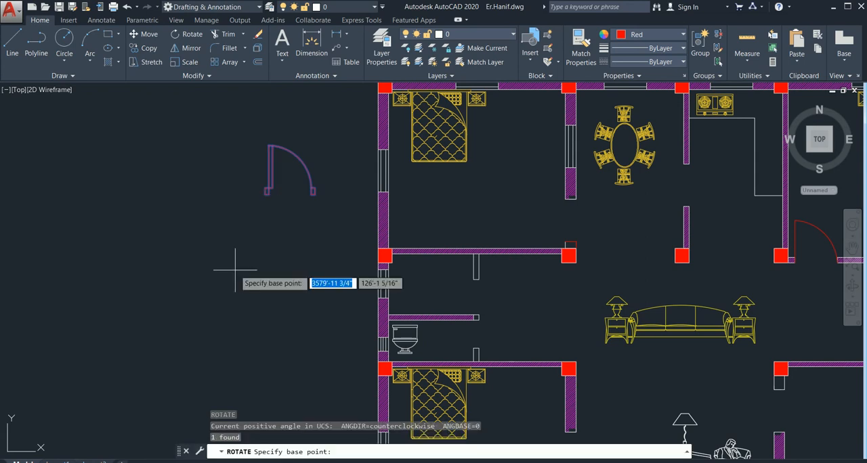
click(266, 192)
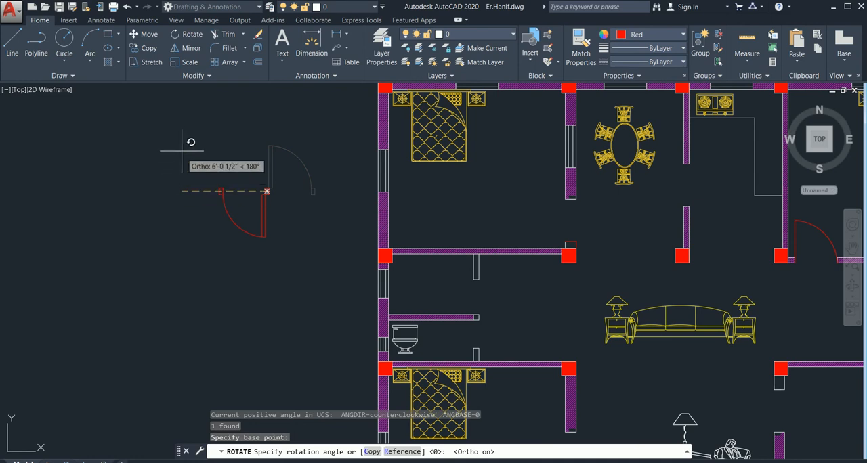
click(240, 115)
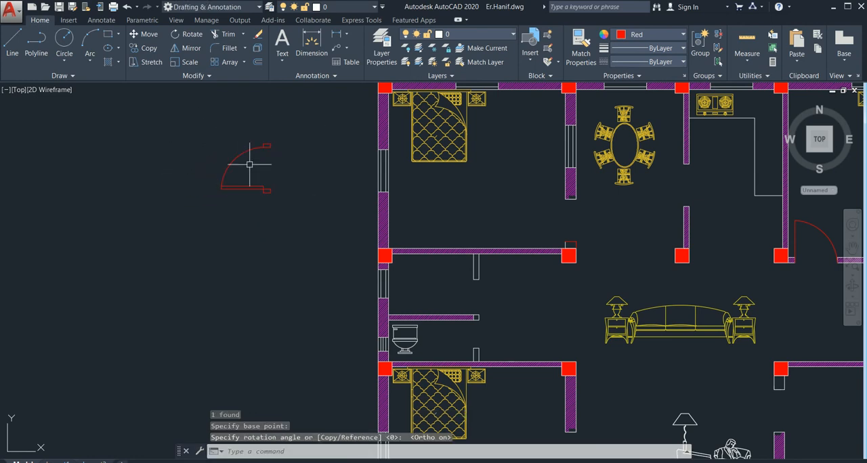
Copy the rotated door by its lower jamb into the upper-left bedroom, just left of the doorway in its right wall
click(308, 132)
click(208, 224)
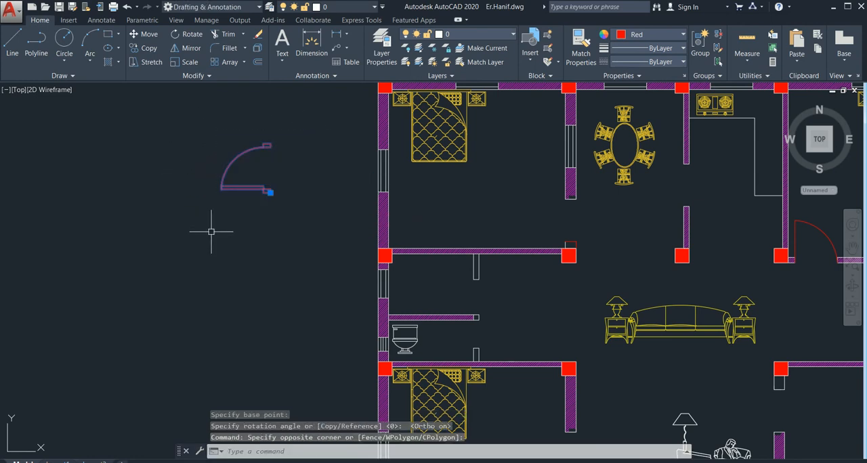
text(co)
key(Return)
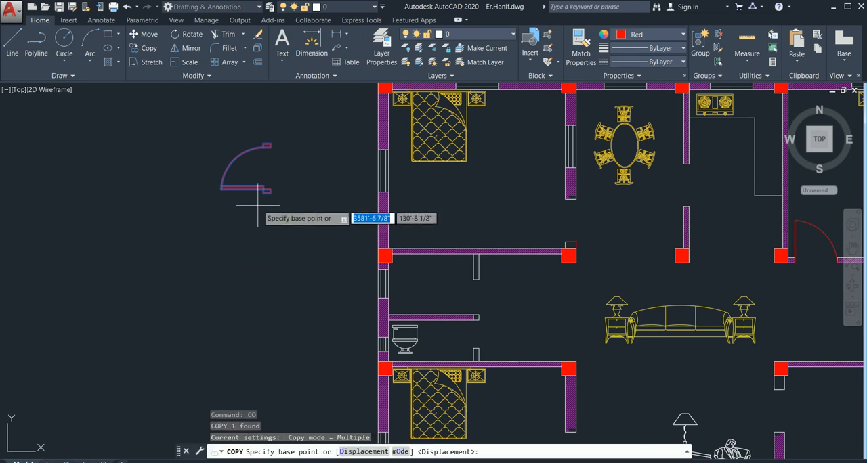
scroll(256, 200, up, 5)
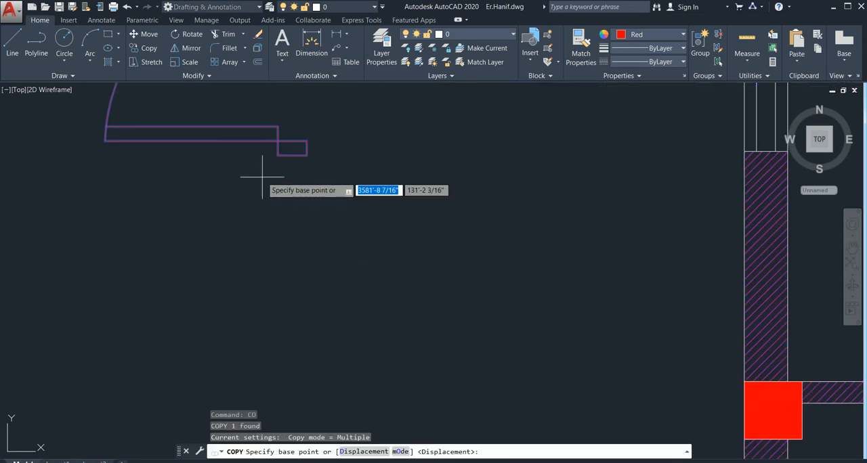
click(278, 141)
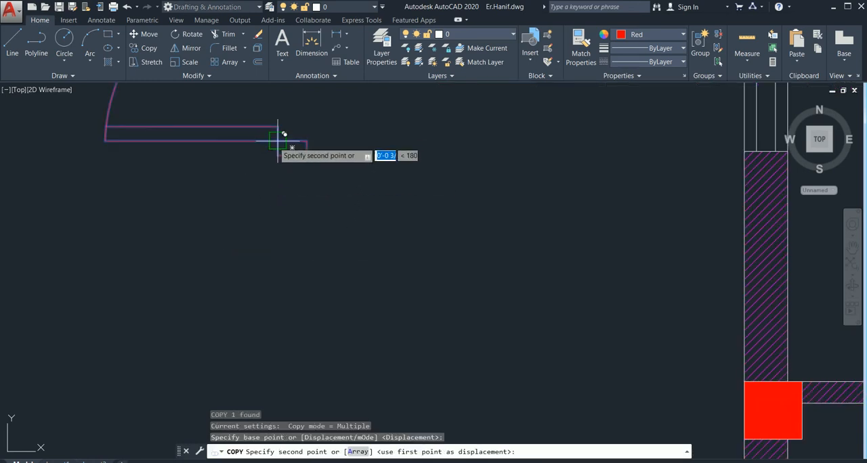
scroll(498, 247, down, 5)
middle_drag(489, 253, 233, 306)
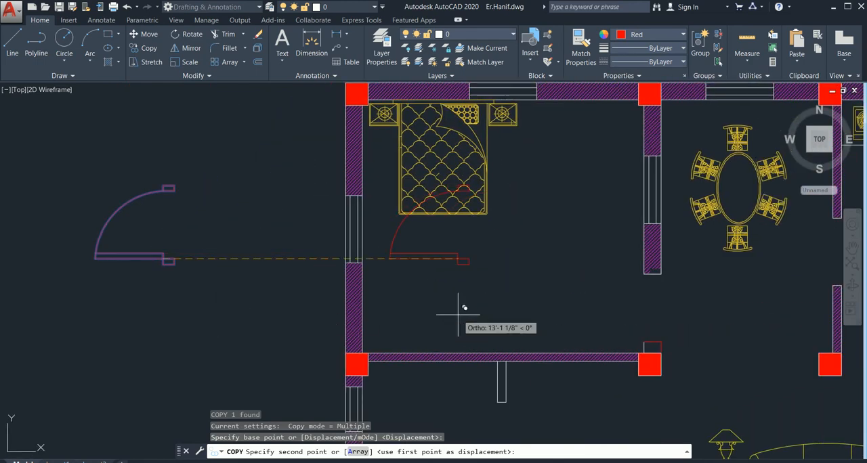
key(F8)
middle_drag(546, 313, 337, 287)
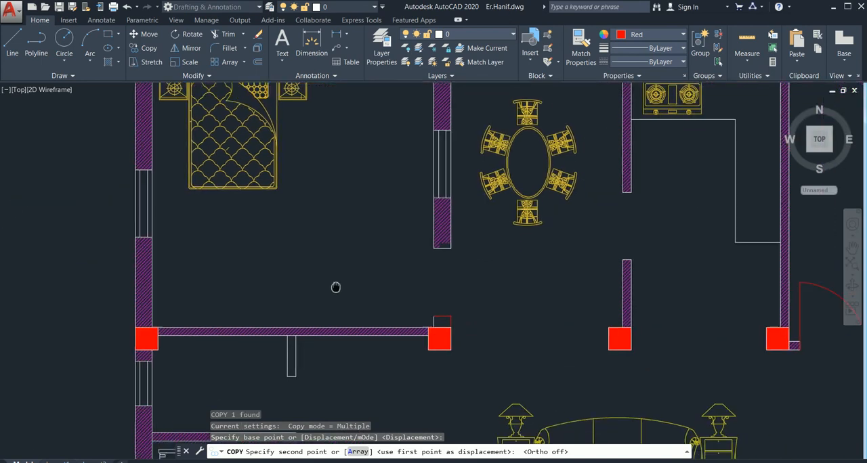
scroll(437, 312, up, 4)
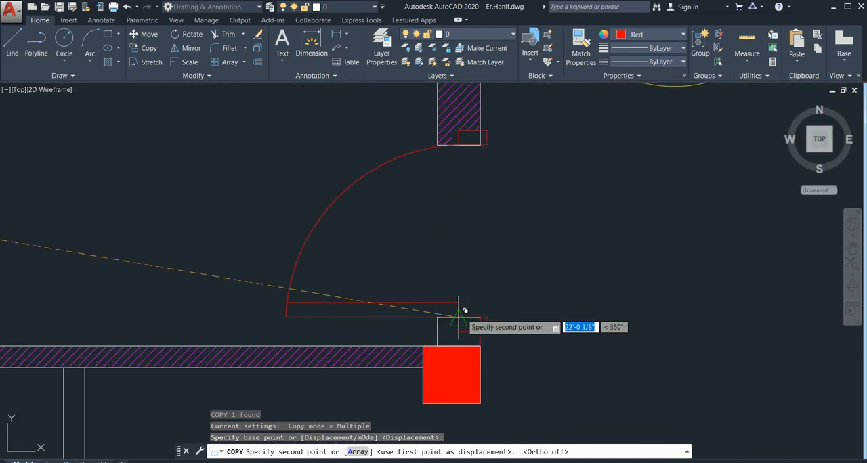
middle_drag(459, 313, 435, 238)
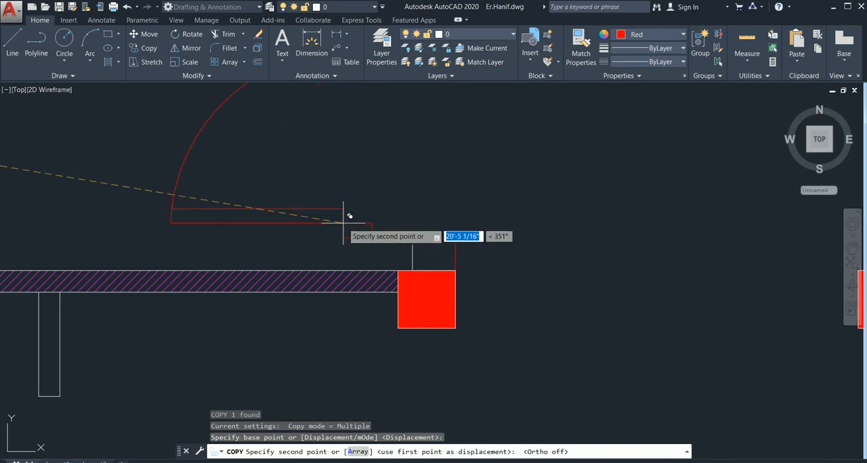
scroll(344, 223, down, 1)
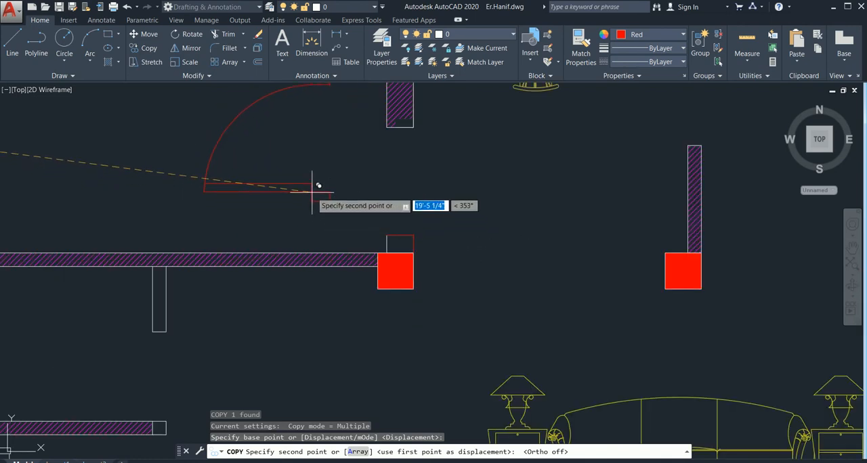
click(312, 191)
key(Escape)
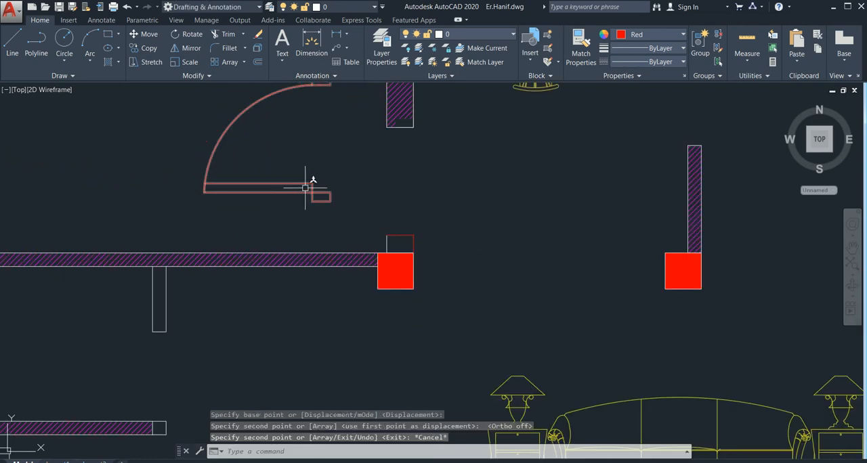
Try to move the door copy by its lower jamb's upper-right corner onto the wall stub above the red column
middle_drag(305, 188, 319, 229)
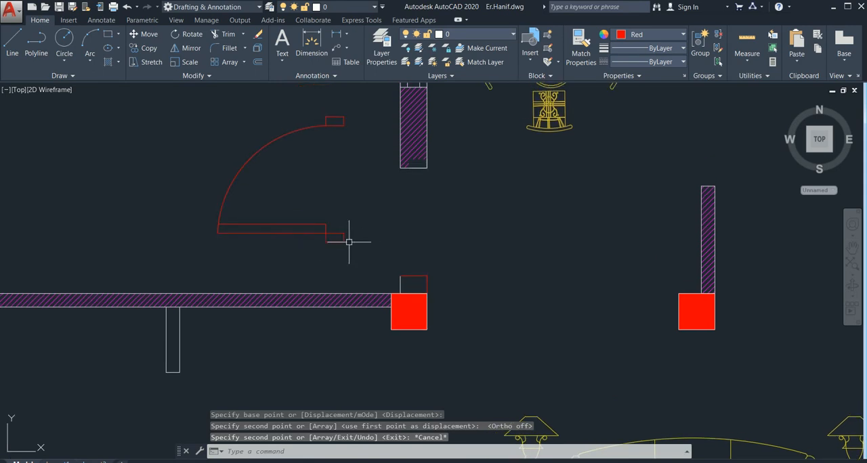
click(342, 239)
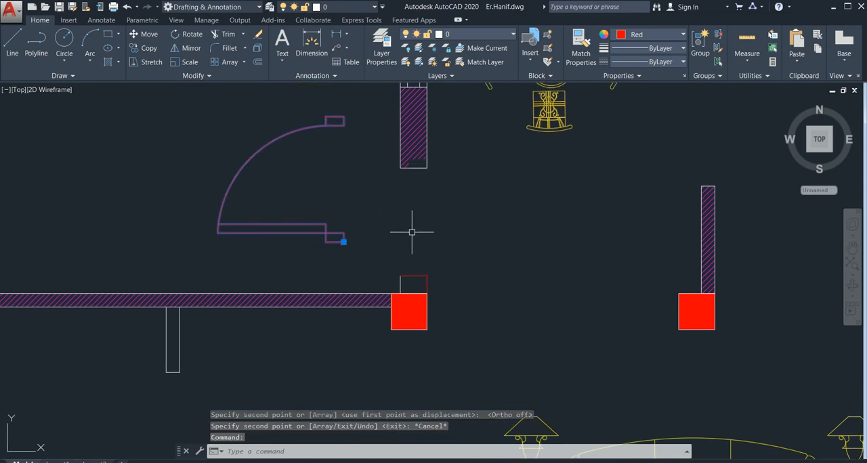
text(m)
key(Return)
scroll(347, 237, up, 4)
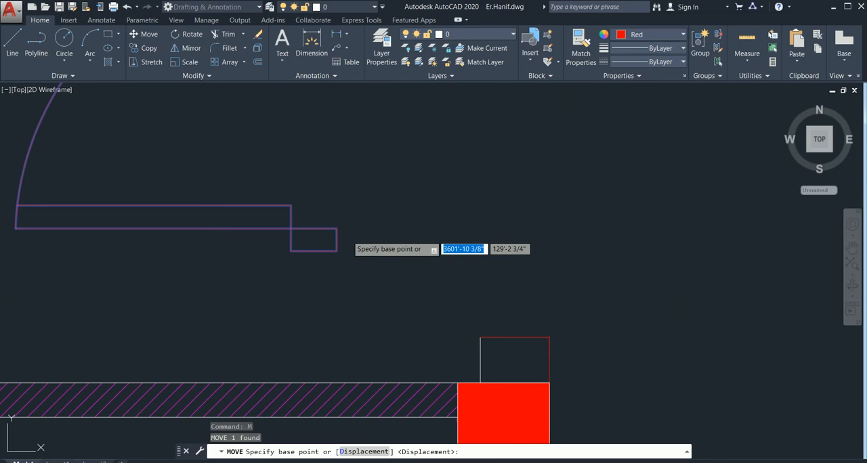
click(337, 228)
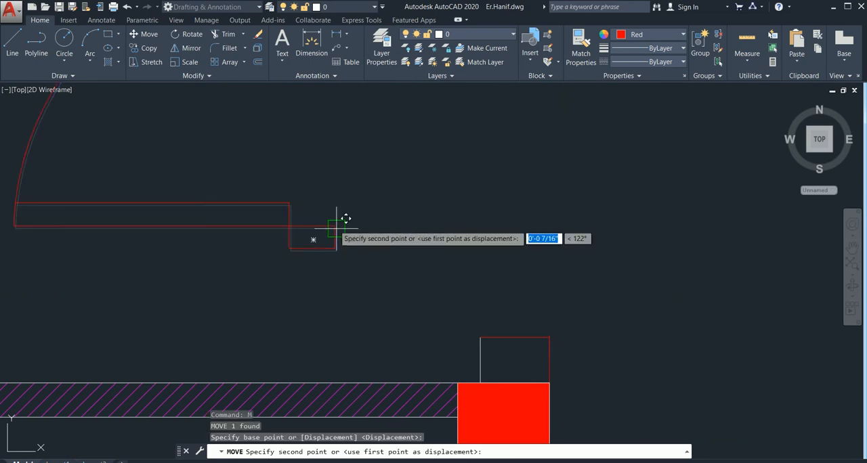
click(546, 334)
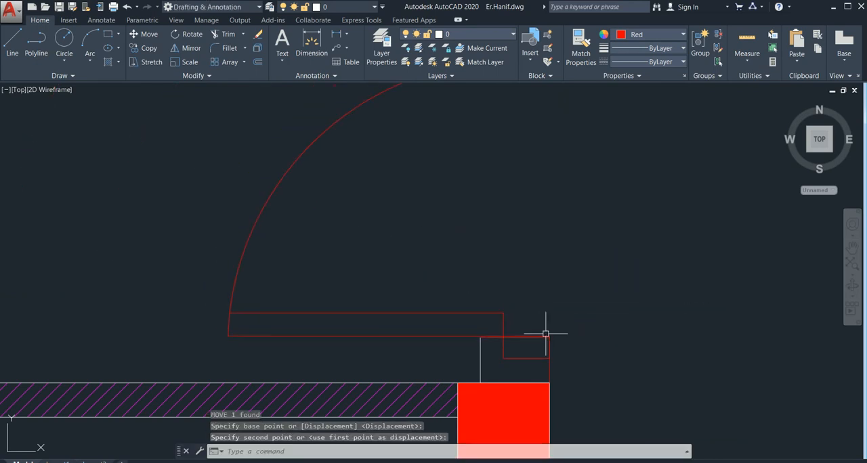
Check the alignment of the door jamb with the wall stub up close and undo the door move
middle_drag(546, 314, 508, 286)
scroll(510, 288, up, 3)
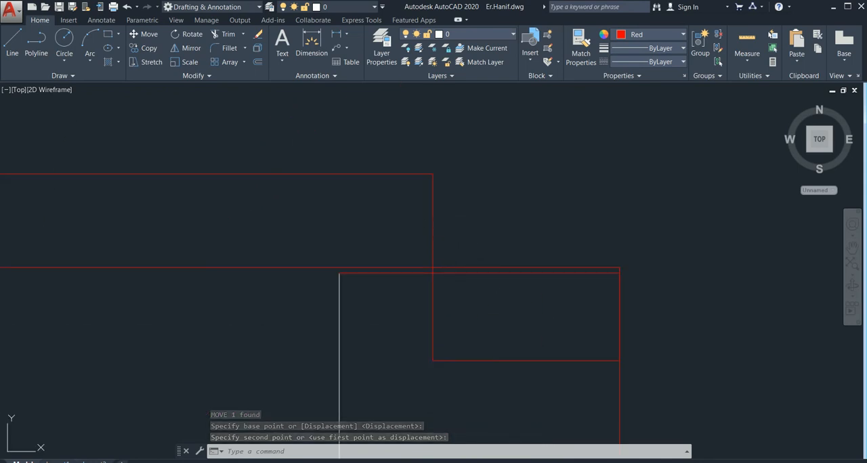
key(ctrl+z)
key(ctrl+z)
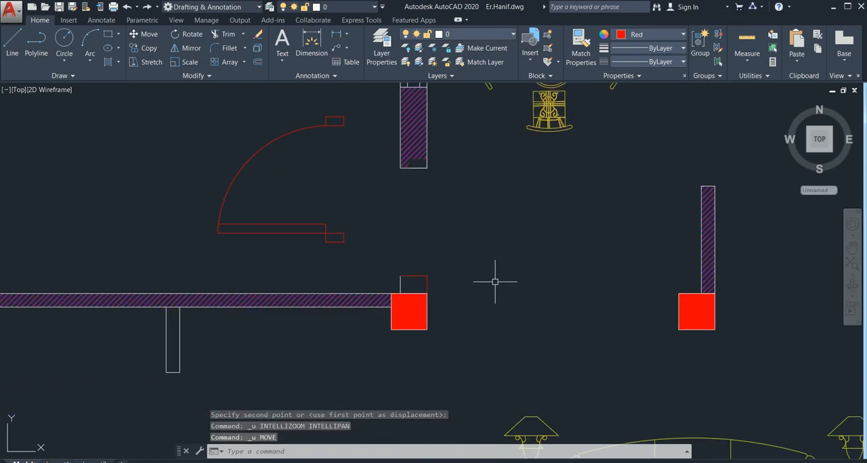
Move the door copy so its lower jamb's upper-right corner snaps exactly to the wall stub's upper-right corner at the bedroom doorway
click(374, 210)
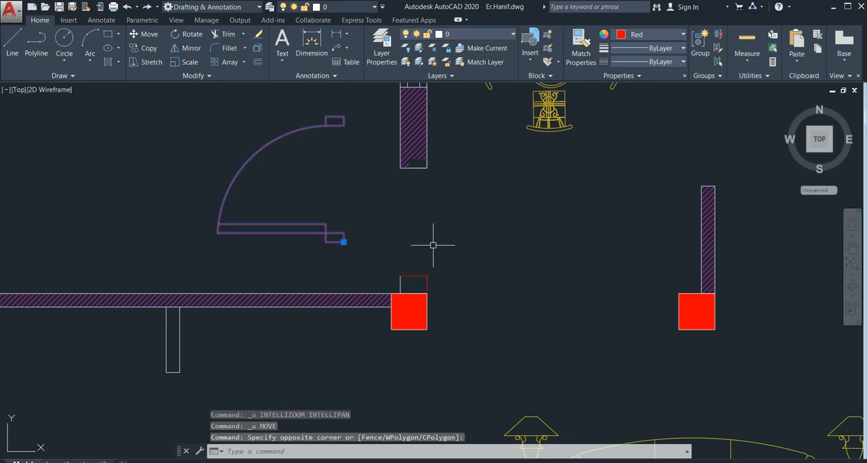
text(m)
key(Return)
scroll(347, 233, up, 4)
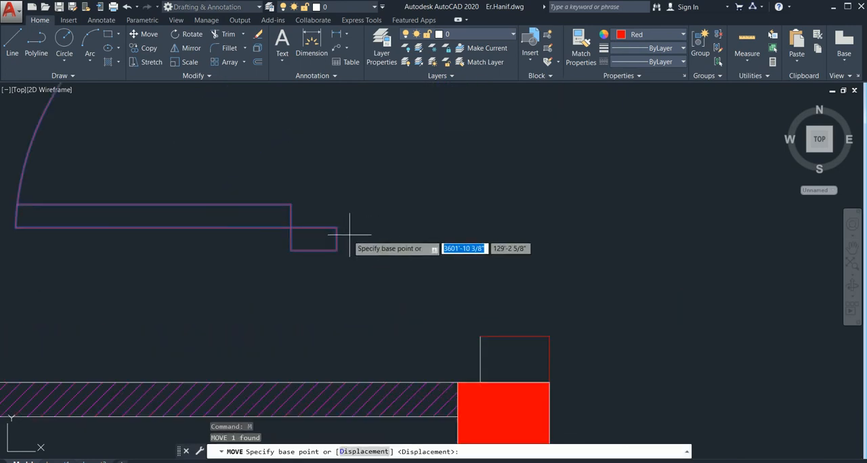
click(336, 229)
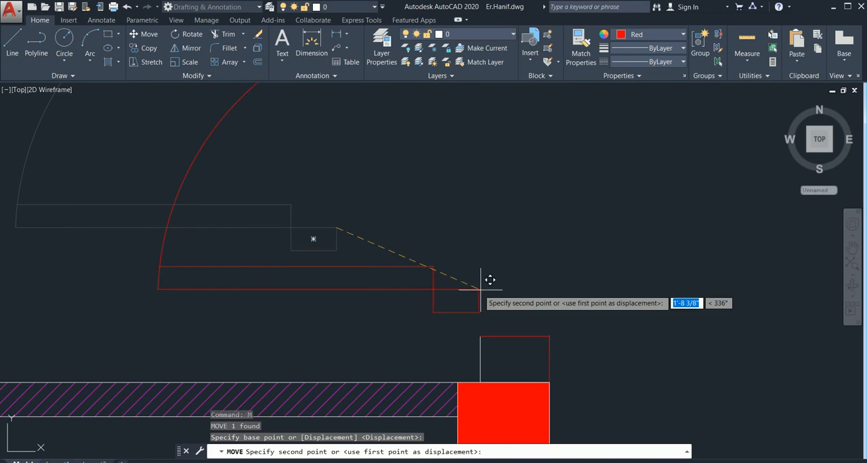
scroll(546, 332, up, 3)
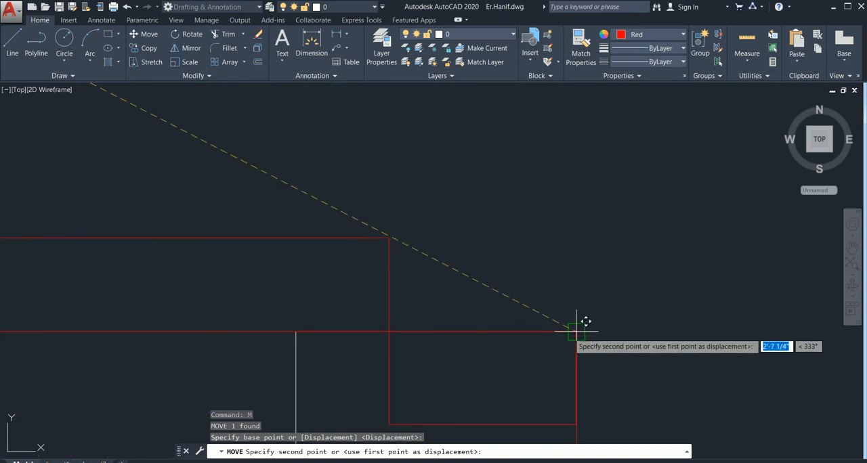
click(577, 332)
key(Escape)
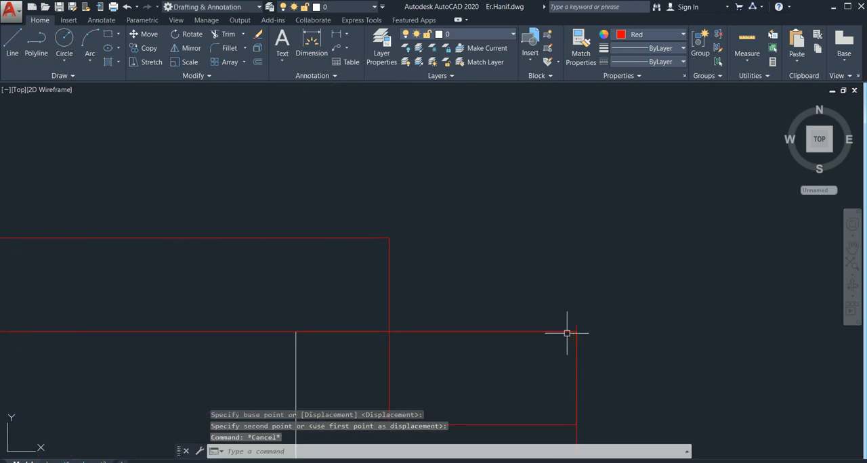
Examine the door's fit in the upper-left bedroom doorway and review the doors across the whole floor plan
scroll(619, 245, down, 3)
scroll(672, 271, down, 3)
mouse_move(672, 272)
middle_down()
mouse_move(586, 302)
mouse_move(503, 278)
middle_up()
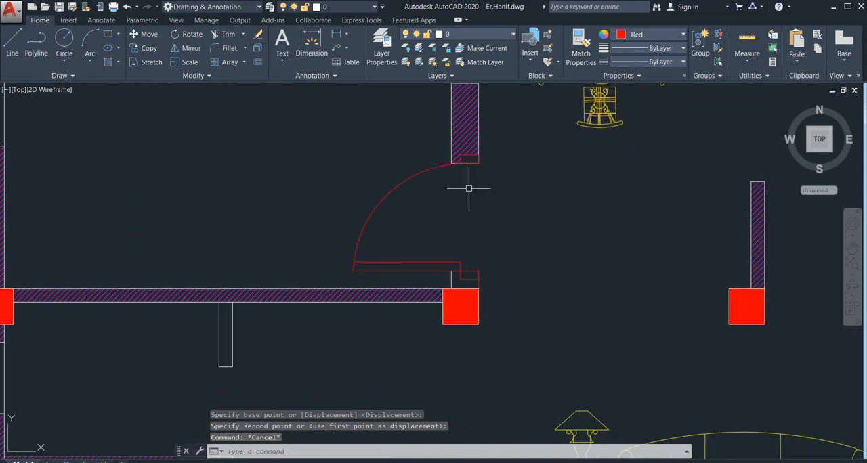
scroll(468, 178, up, 4)
scroll(567, 246, down, 6)
middle_drag(592, 291, 444, 267)
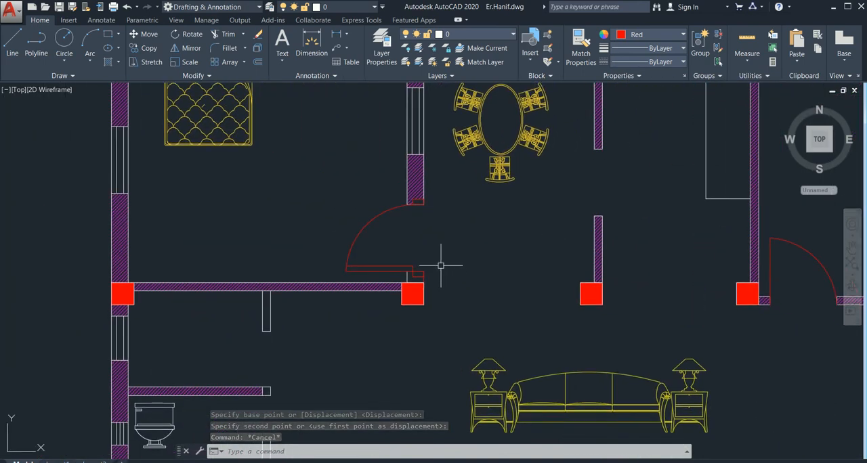
scroll(459, 248, up, 2)
scroll(477, 256, down, 4)
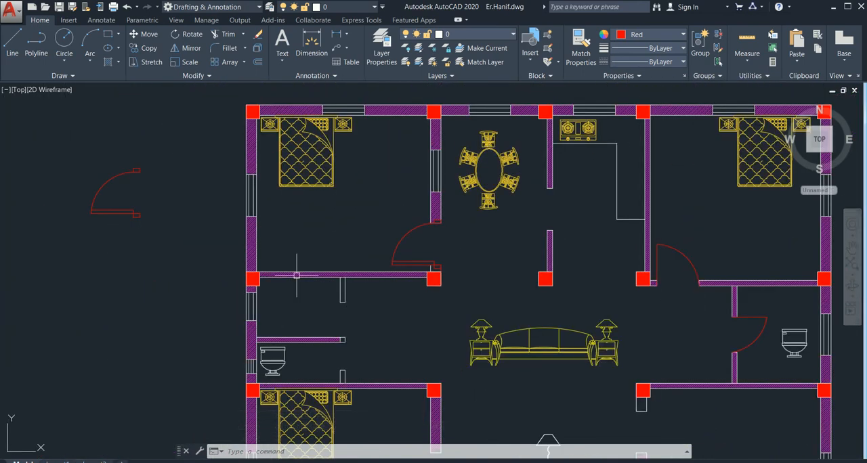
middle_drag(630, 293, 474, 286)
scroll(611, 292, down, 3)
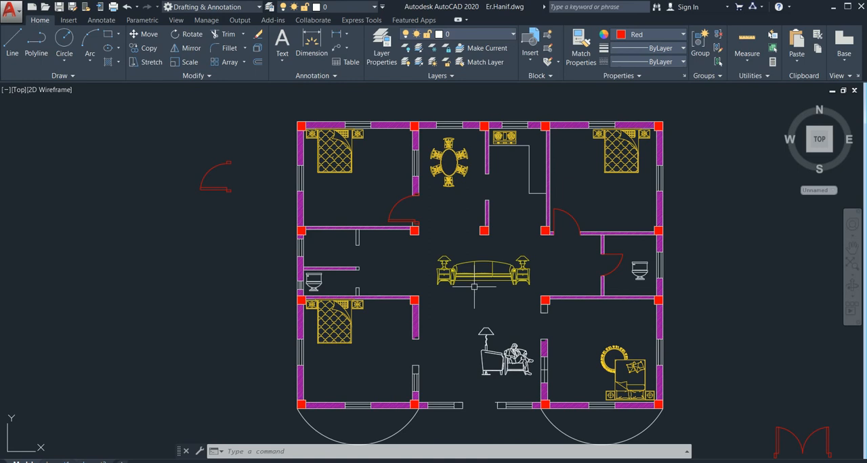
scroll(475, 284, up, 2)
scroll(473, 291, down, 4)
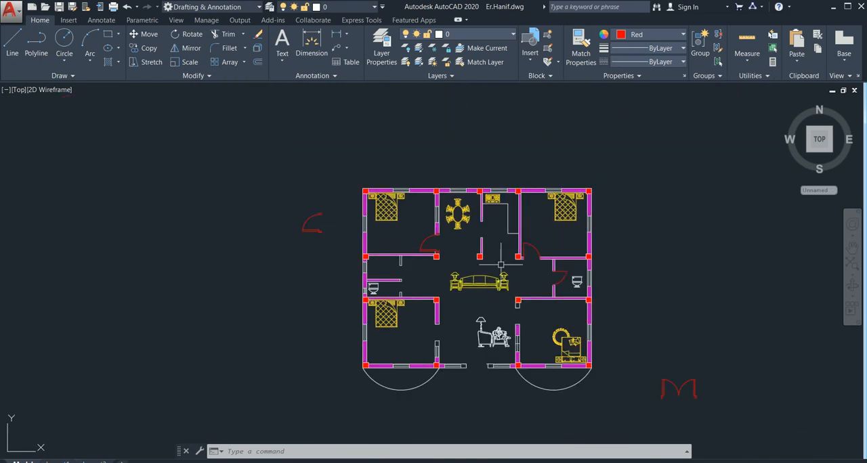
middle_drag(663, 190, 577, 181)
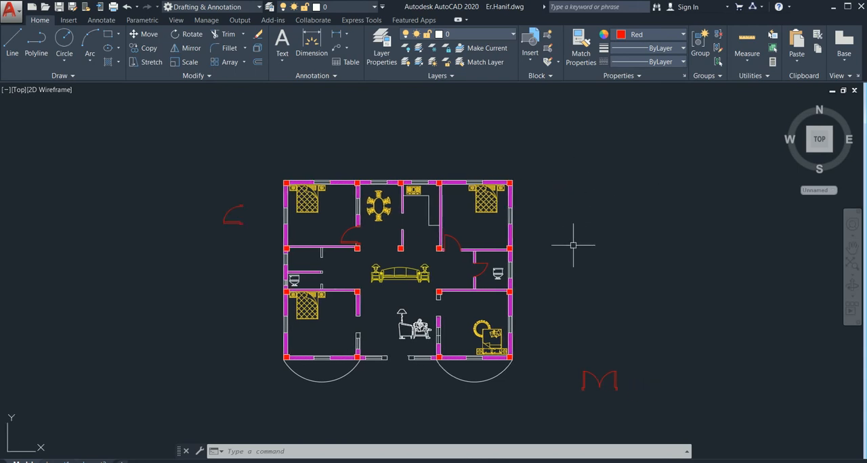
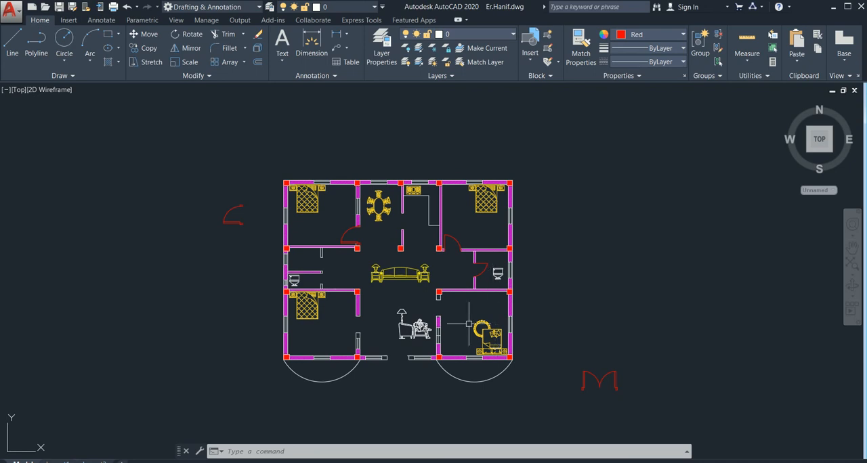
Review the floor plan, the red door symbols beside it and the door blocks stored in the drawing
scroll(447, 298, up, 4)
scroll(371, 291, down, 4)
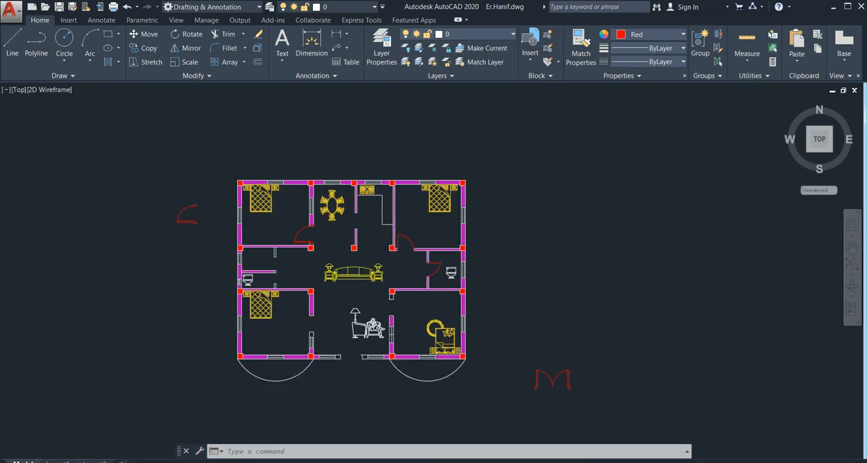
scroll(370, 366, up, 4)
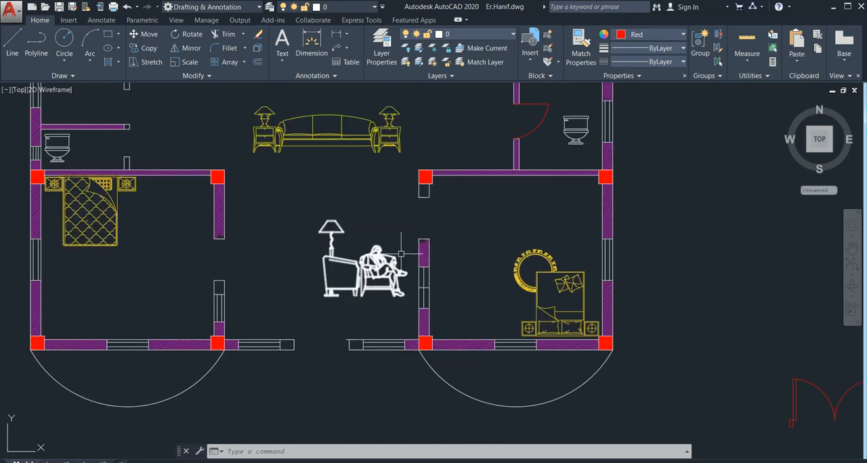
scroll(401, 253, down, 6)
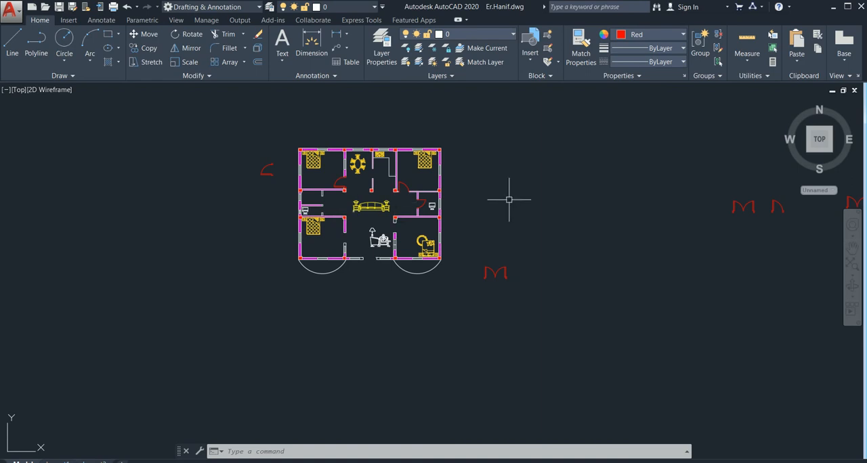
mouse_move(821, 239)
middle_down()
mouse_move(630, 250)
mouse_move(590, 261)
middle_up()
scroll(624, 204, up, 4)
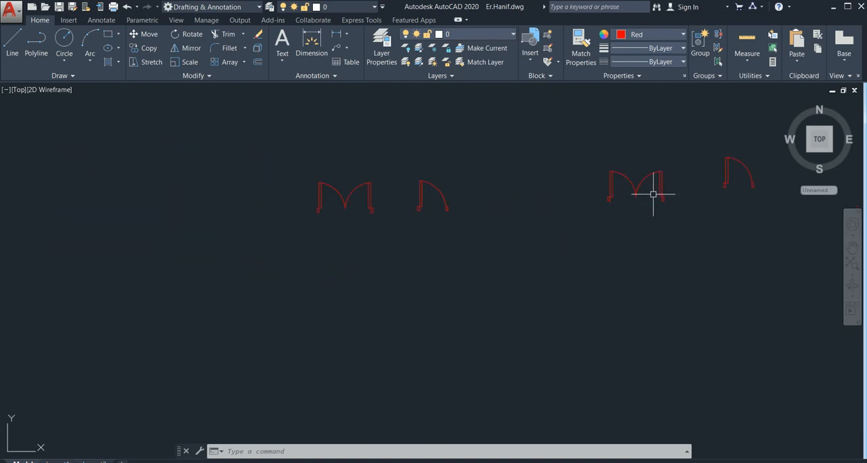
scroll(415, 215, down, 4)
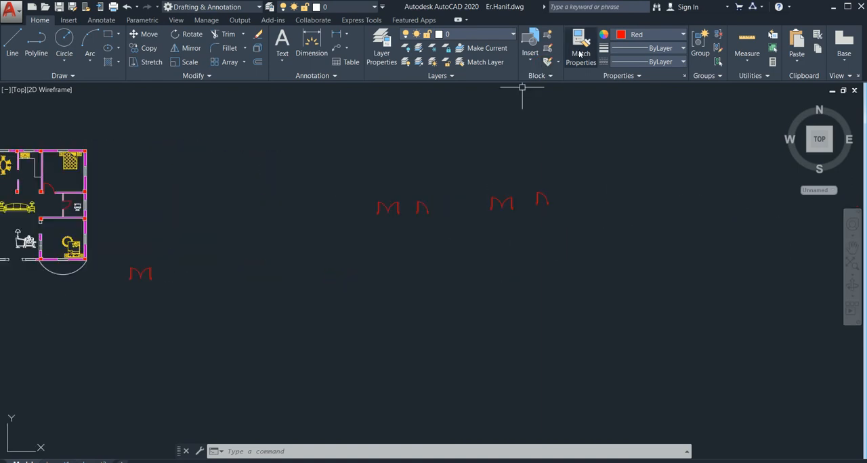
click(531, 54)
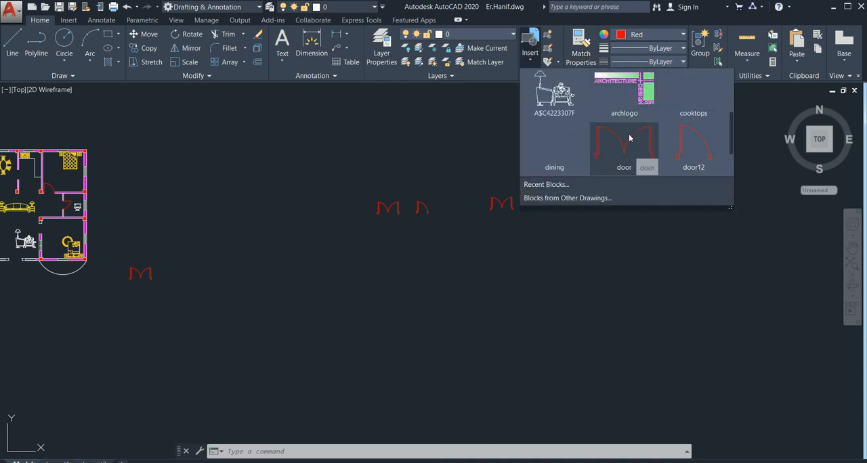
scroll(407, 220, down, 2)
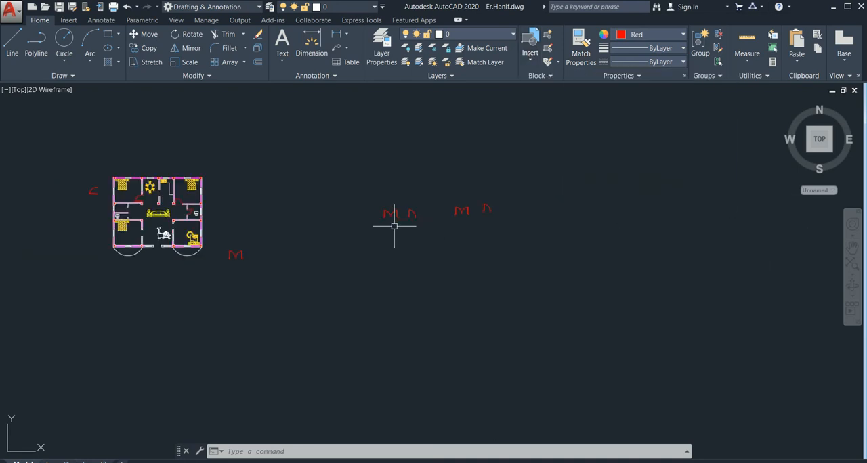
middle_drag(325, 252, 419, 248)
scroll(484, 213, down, 2)
scroll(484, 212, up, 2)
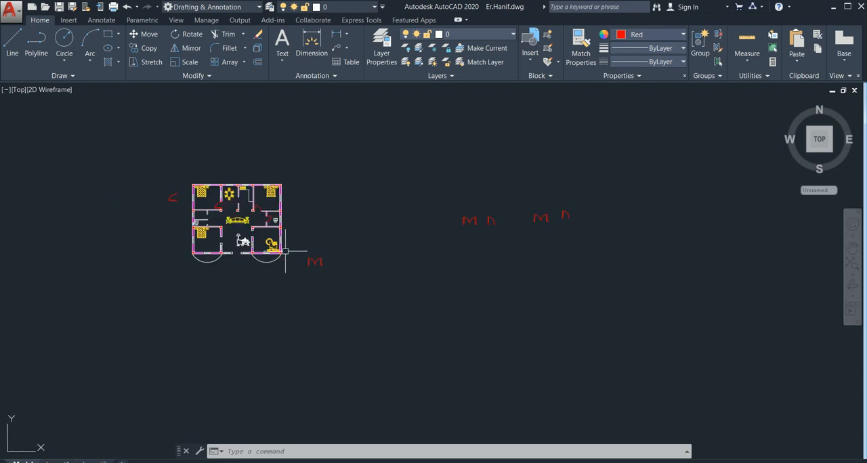
Try to trim the short line overhanging the right-hand wall end at the front entrance opening
scroll(253, 254, up, 4)
scroll(253, 254, up, 2)
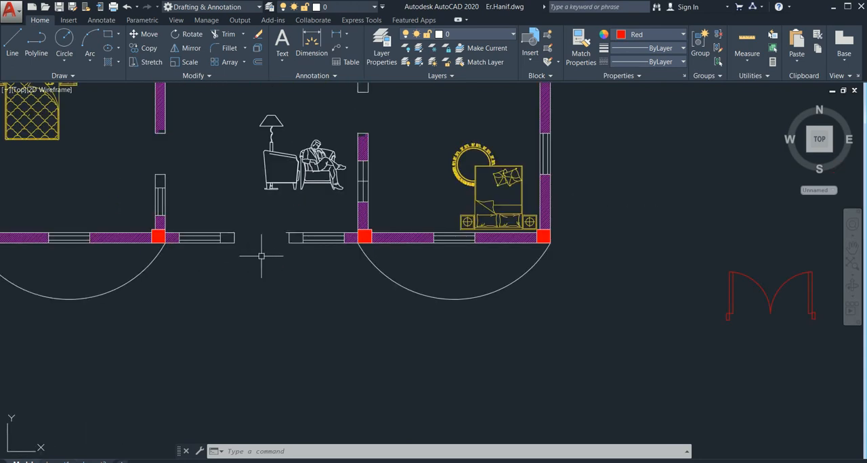
scroll(250, 238, up, 4)
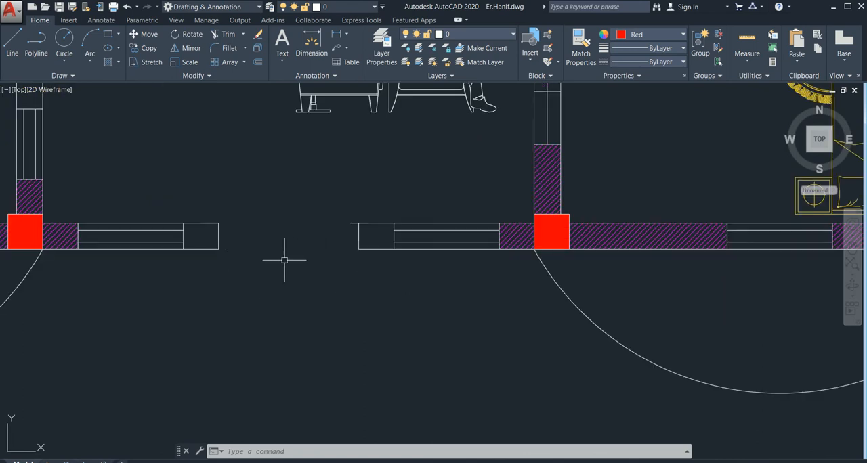
text(tr)
key(Return)
key(Return)
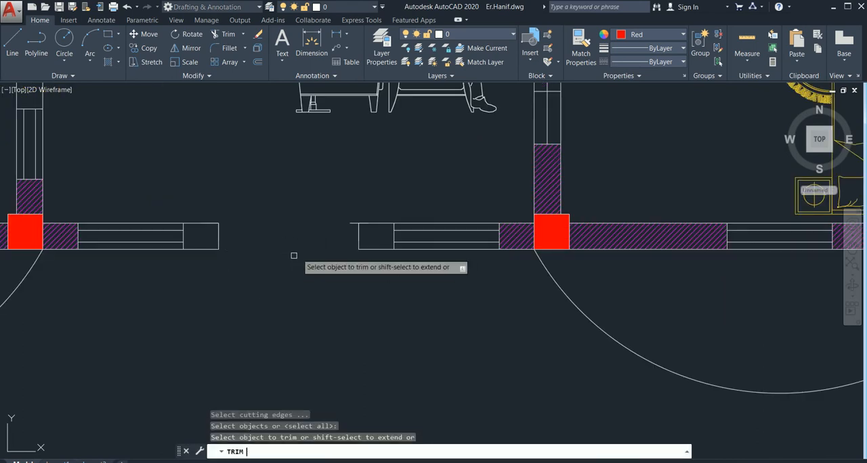
click(351, 220)
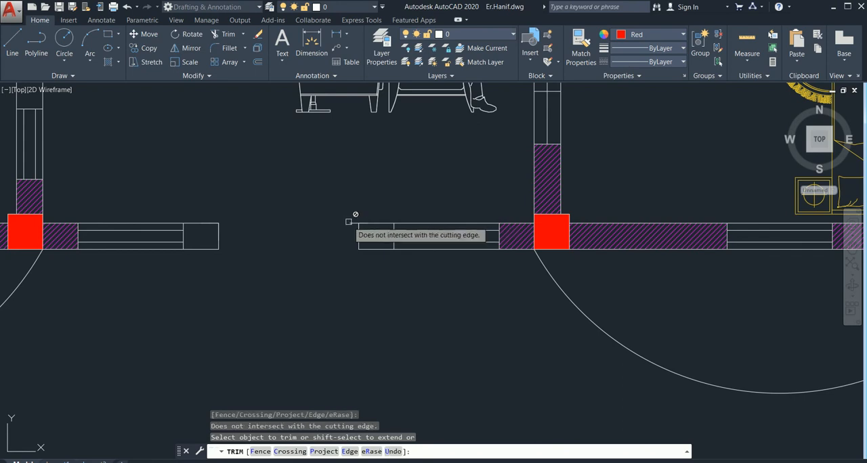
key(Escape)
Erase the short line overhanging the right-hand wall end at the front entrance opening
click(349, 222)
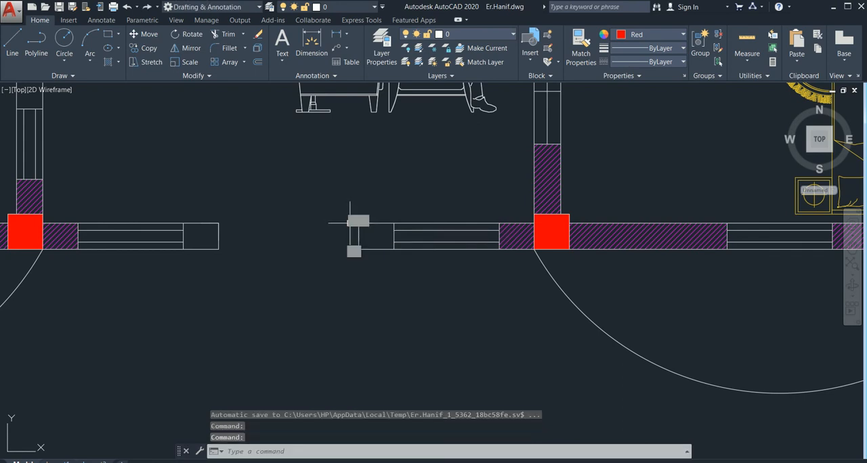
key(Delete)
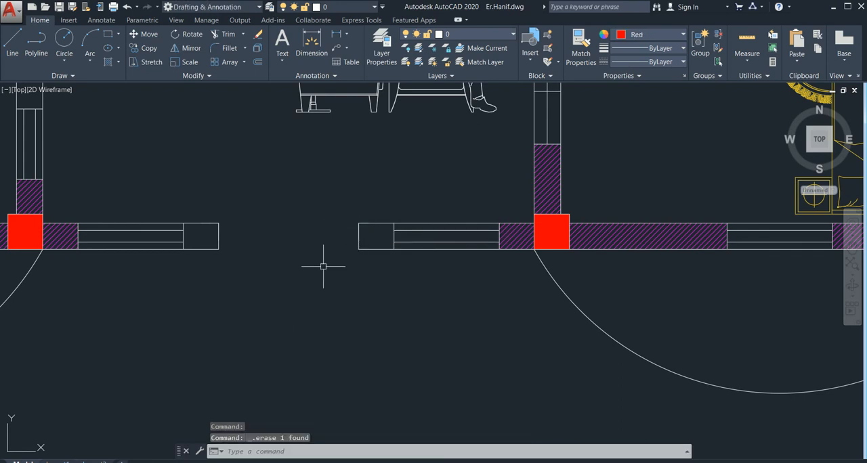
Measure the front entrance opening's width between its lower wall corners with a linear dimension, without placing the dimension
click(336, 34)
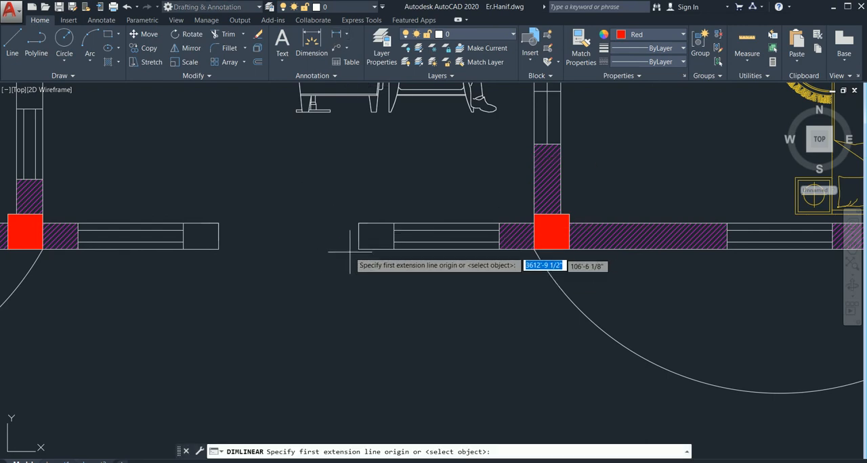
click(353, 250)
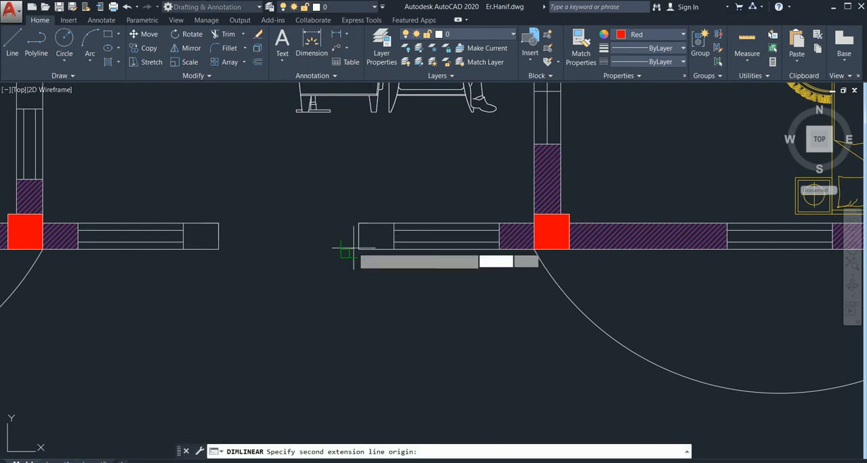
click(218, 250)
key(Escape)
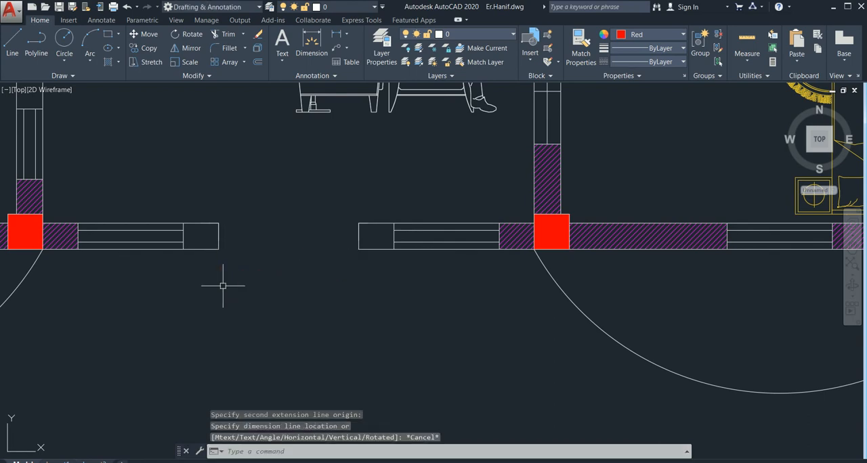
click(335, 35)
click(358, 249)
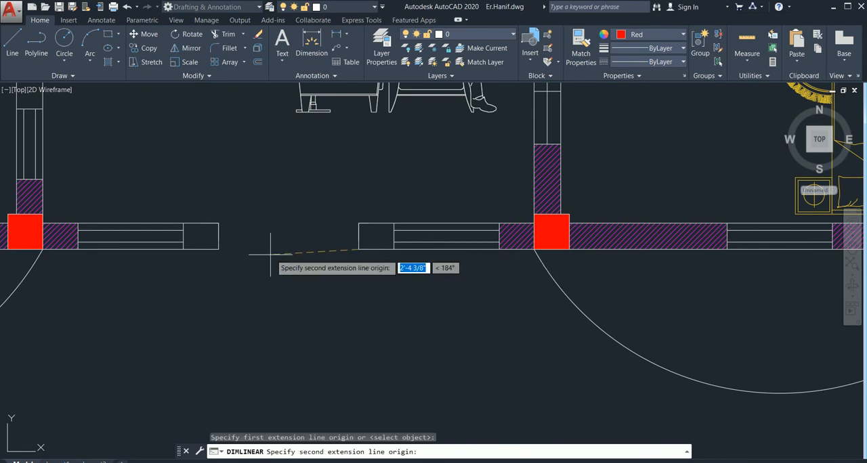
click(218, 249)
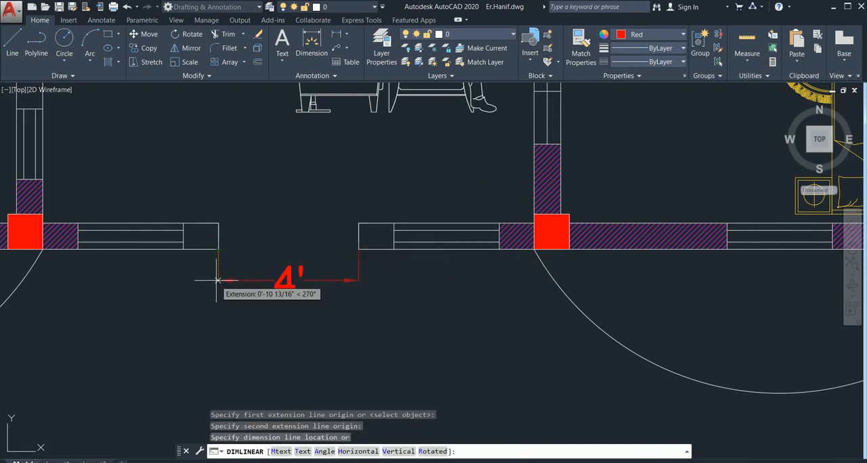
key(Escape)
scroll(590, 275, down, 9)
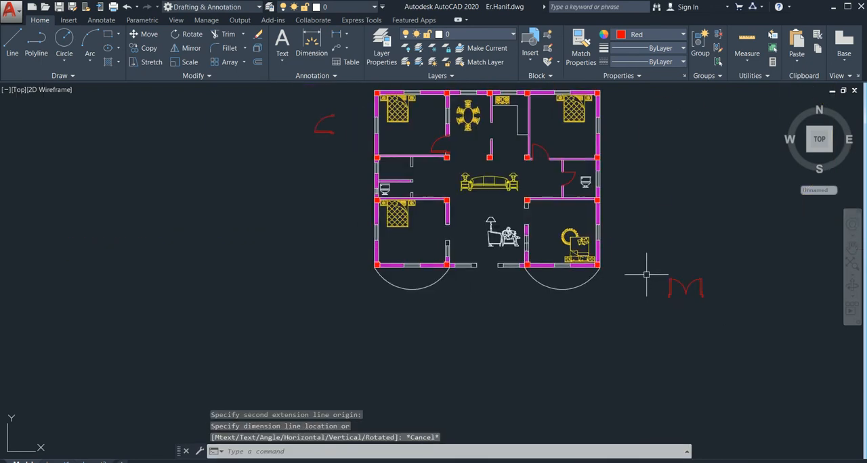
middle_drag(646, 275, 382, 272)
scroll(230, 260, up, 6)
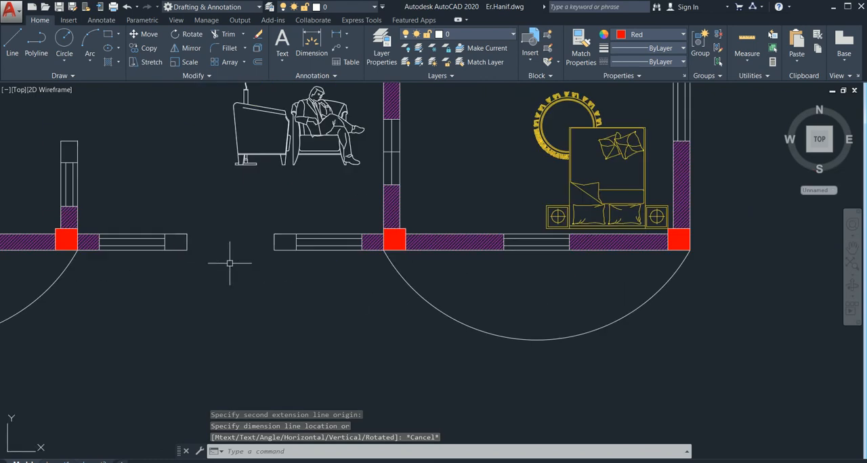
scroll(254, 271, down, 4)
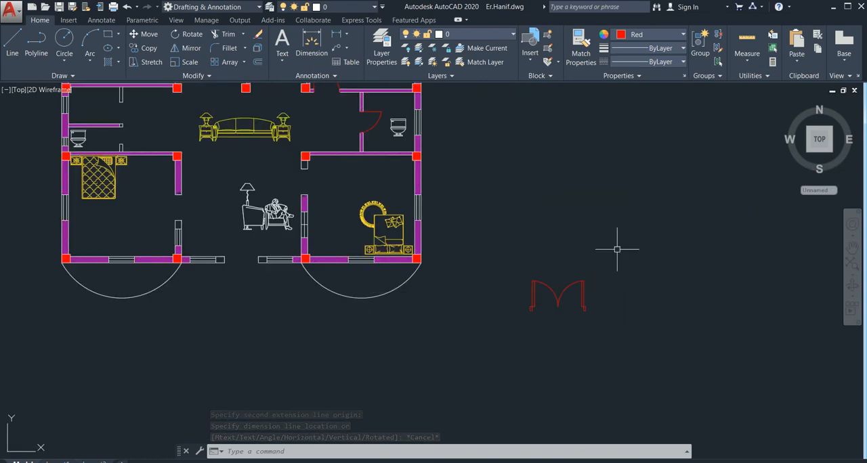
Draw a 2' horizontal line in the empty area to the right of the door symbols, with ortho on
scroll(617, 246, down, 4)
middle_drag(639, 252, 294, 267)
middle_drag(440, 255, 289, 305)
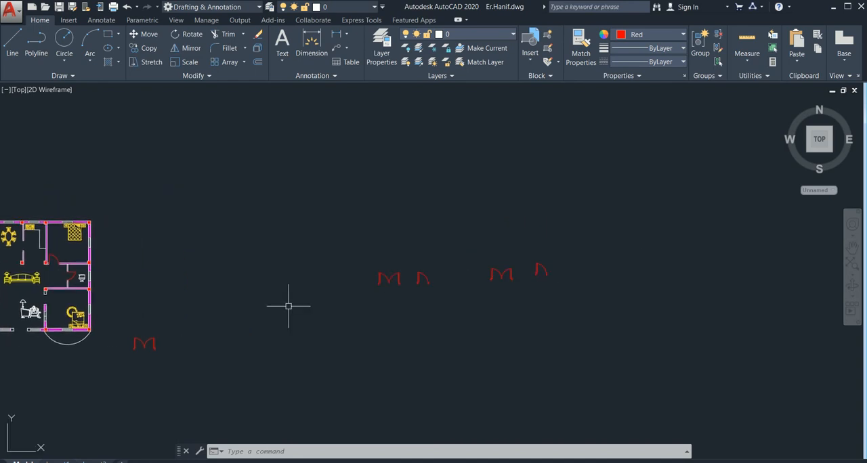
middle_drag(662, 281, 259, 302)
middle_drag(385, 302, 292, 288)
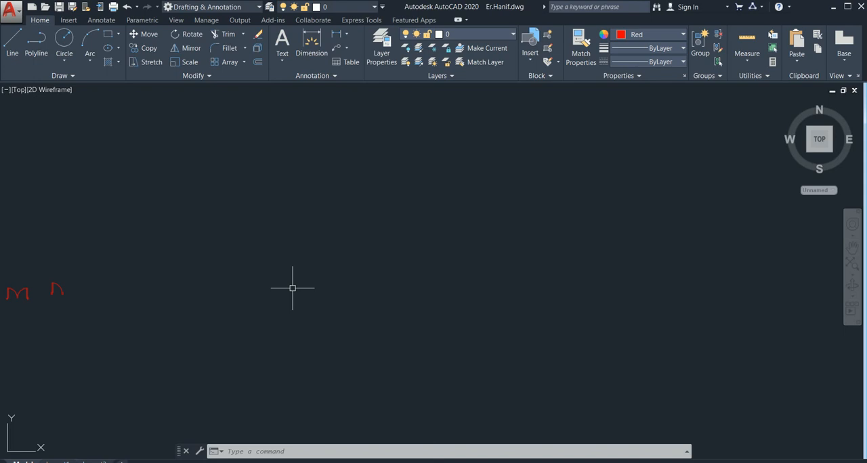
text(l)
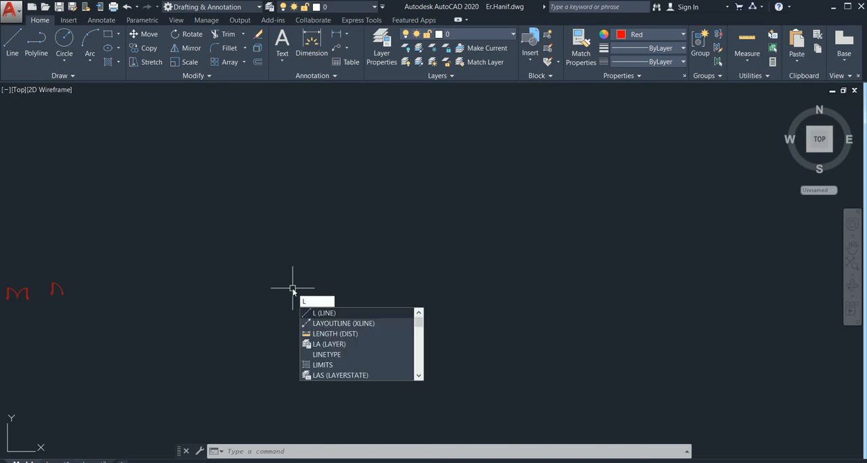
key(Return)
click(294, 249)
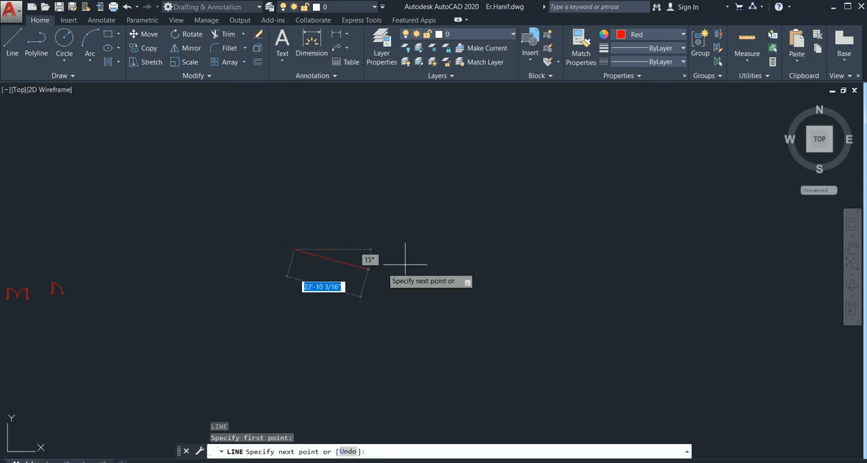
key(F8)
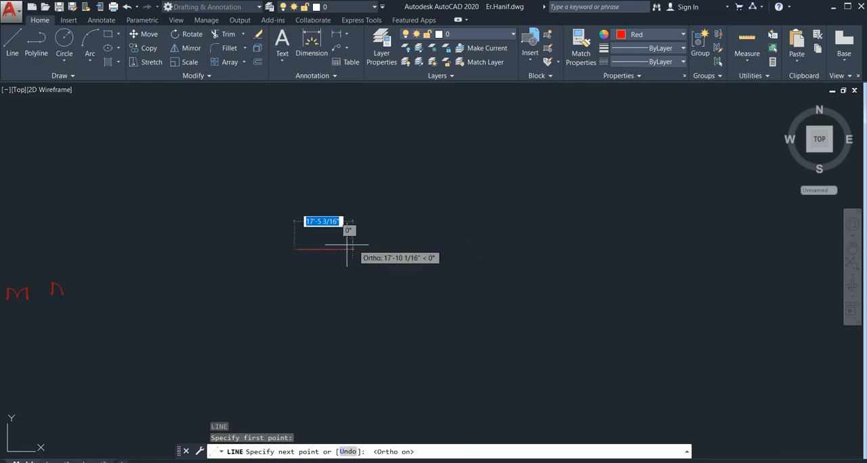
scroll(319, 248, up, 1)
scroll(325, 251, up, 1)
text(2')
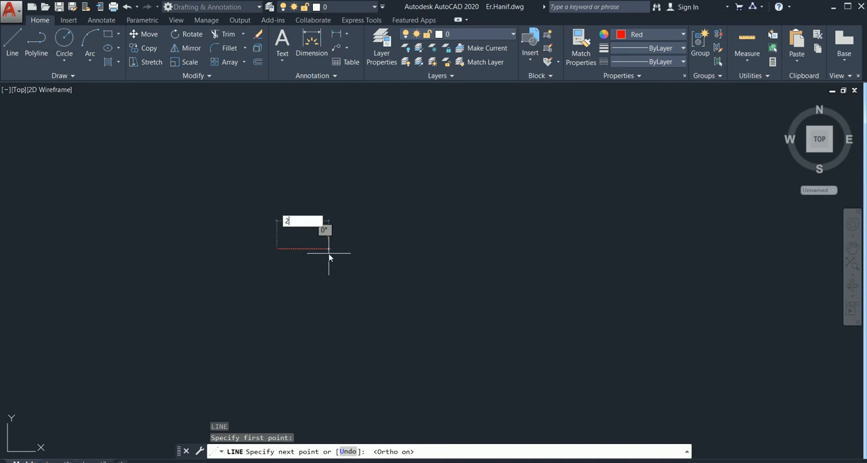
key(Return)
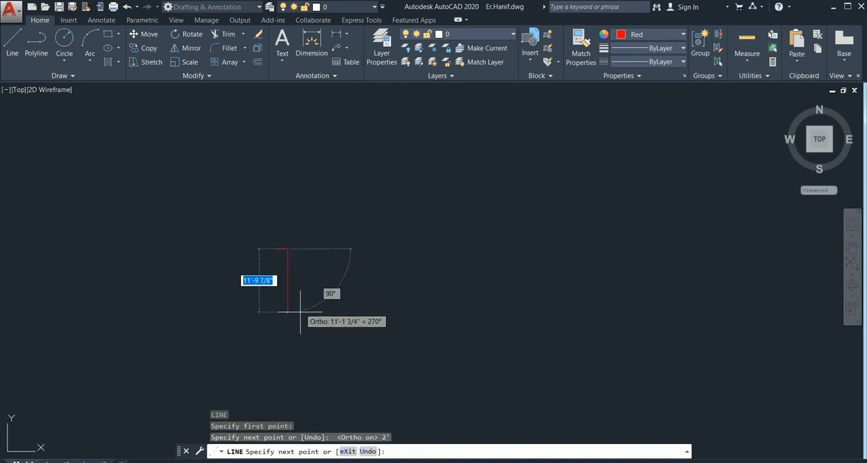
key(Escape)
Draw a 2' vertical line upward from the left end of the 2' horizontal line
scroll(287, 247, up, 1)
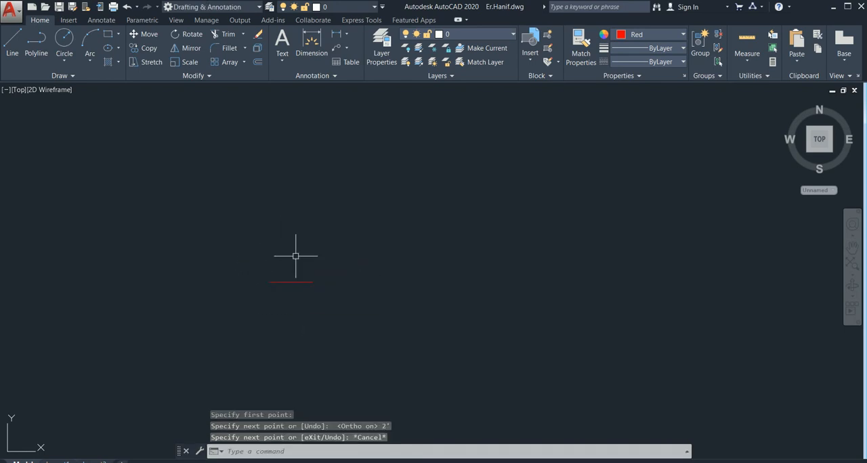
middle_drag(291, 291, 306, 242)
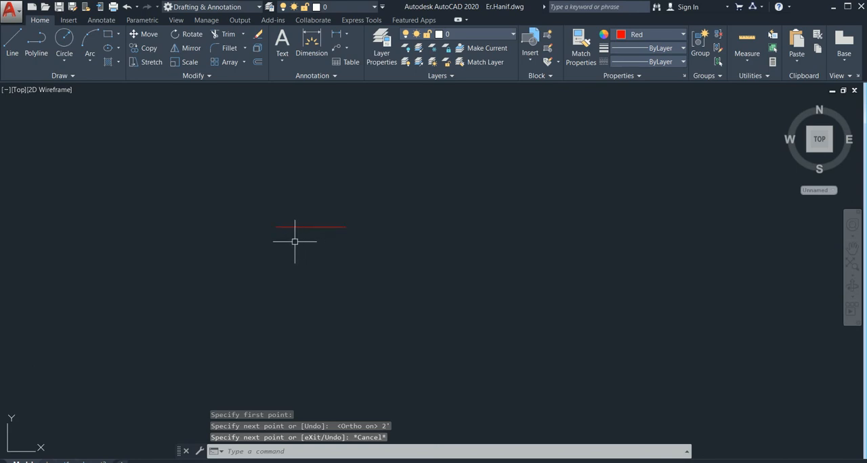
scroll(295, 246, down, 1)
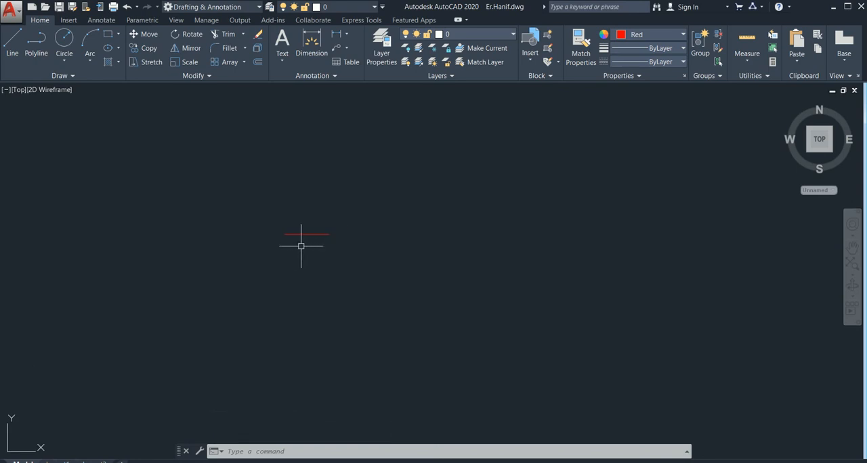
scroll(300, 246, up, 1)
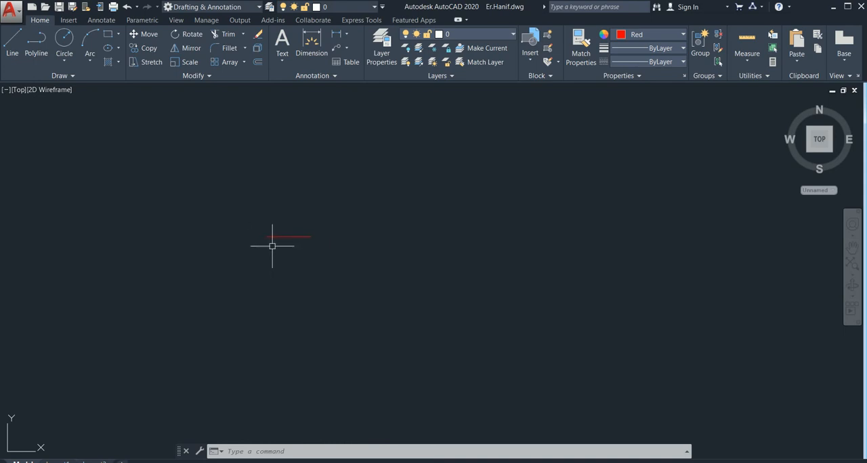
text(l)
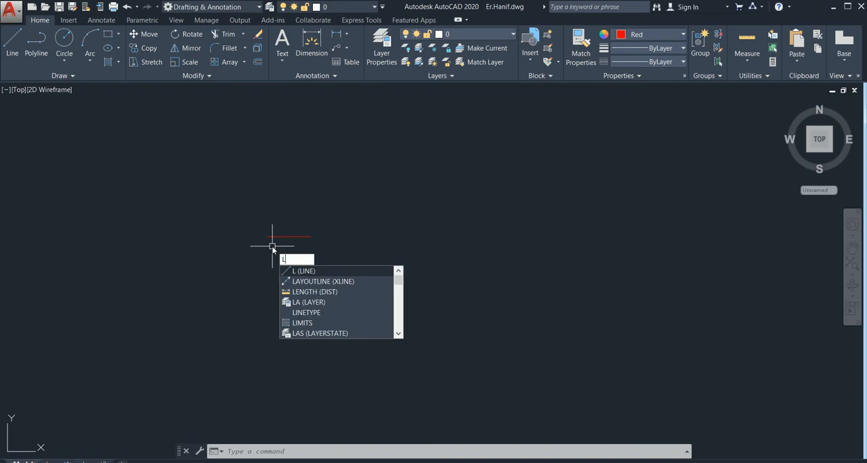
key(Return)
click(267, 237)
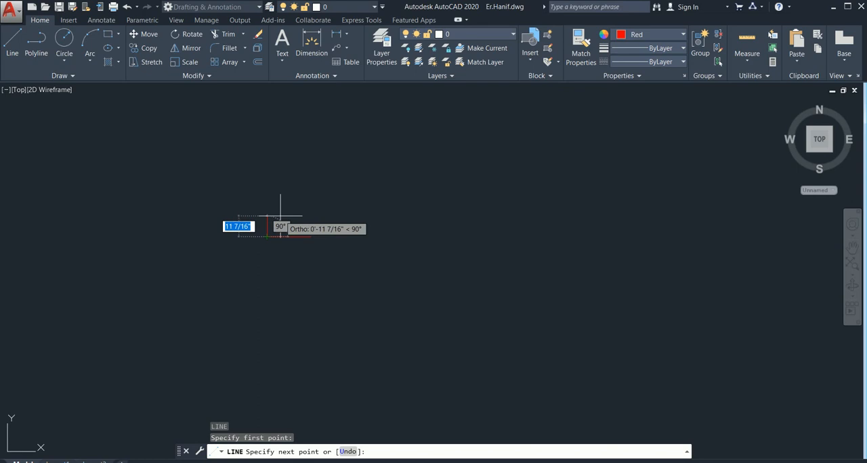
scroll(278, 209, up, 2)
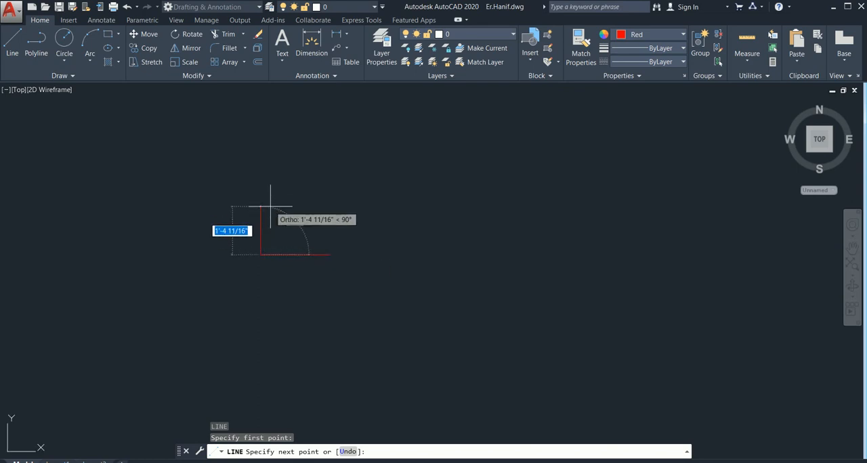
text(2)
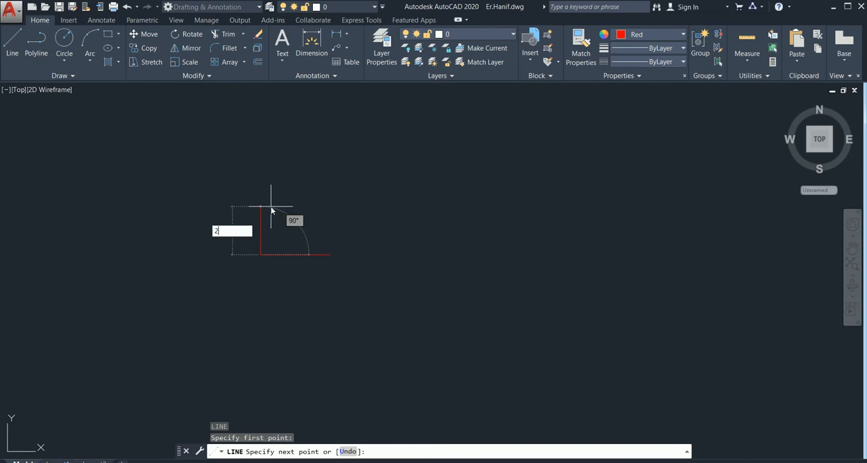
key(Return)
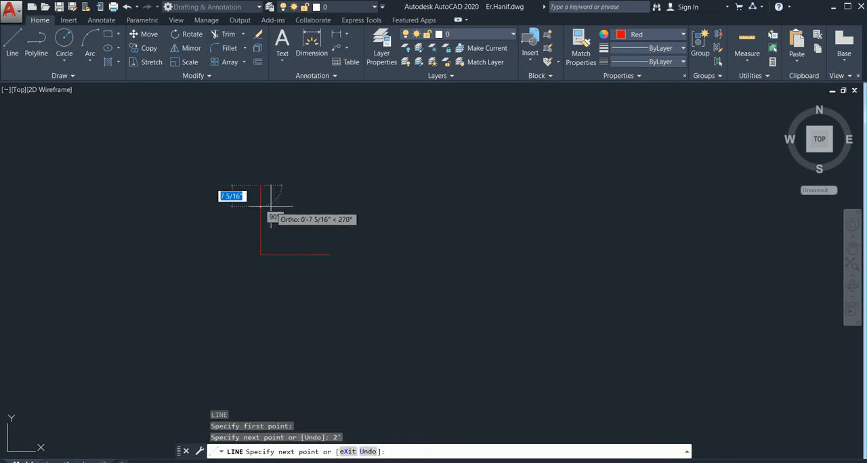
key(Escape)
Draw a three-point arc from the vertical line's upper end to the horizontal line's right end, with ortho off
middle_drag(337, 254, 395, 253)
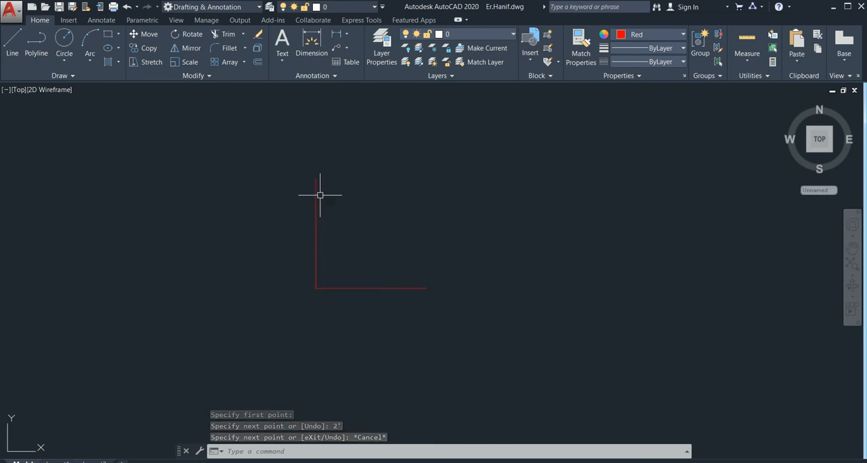
text(a)
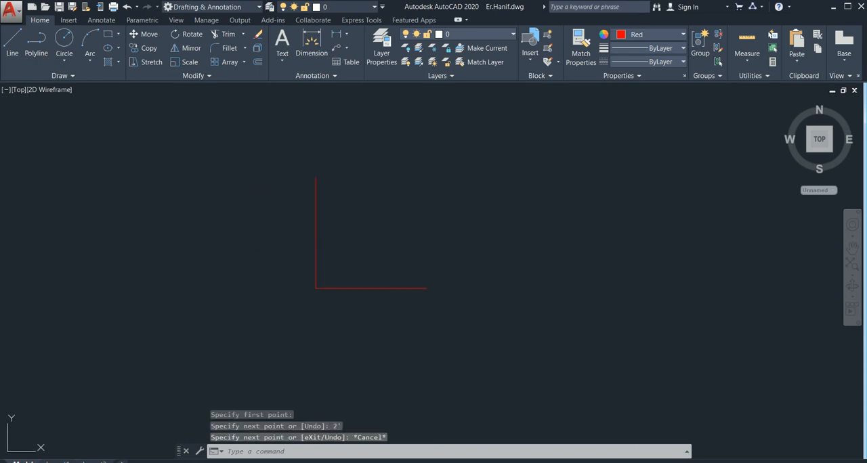
key(Return)
click(316, 178)
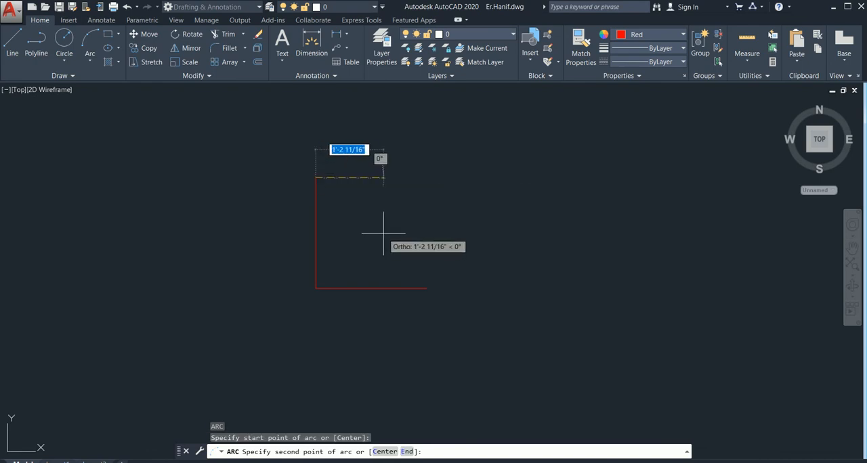
key(F8)
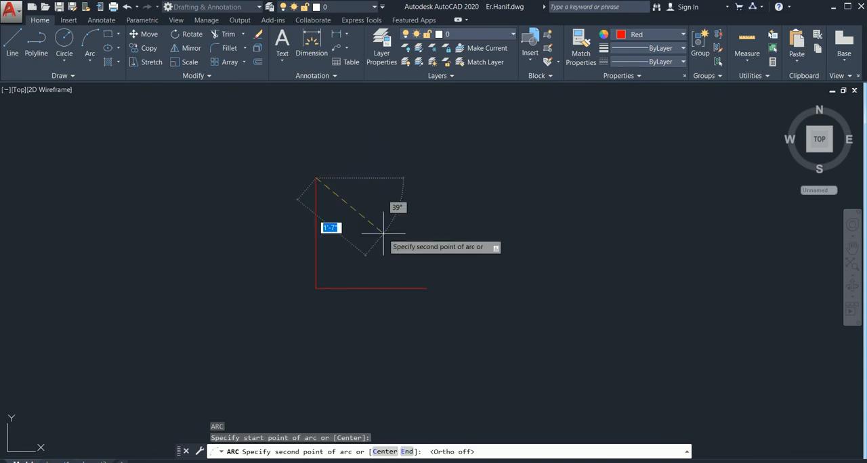
click(383, 233)
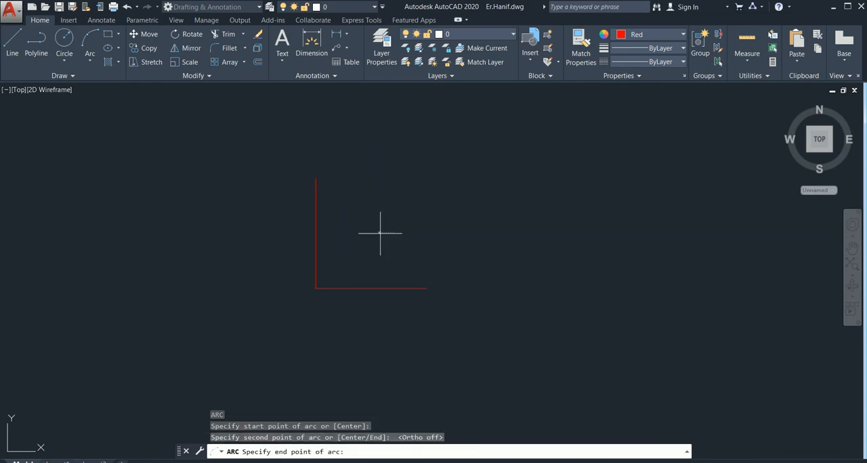
click(423, 287)
key(Escape)
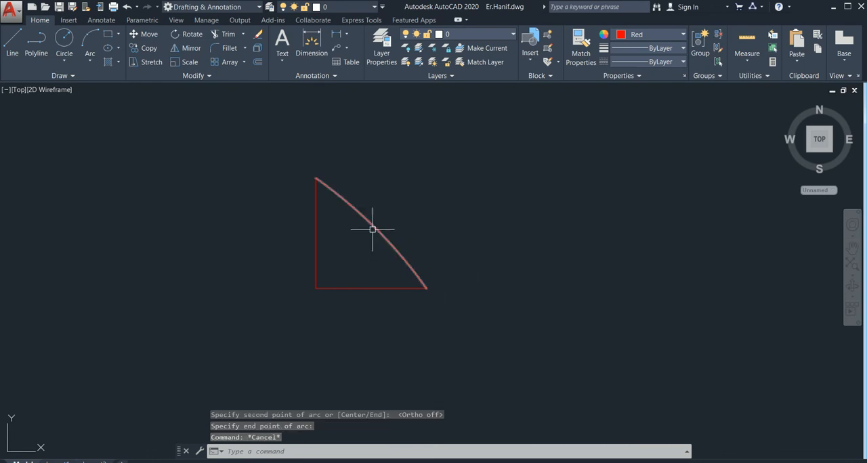
Stretch the arc's midpoint outward so it forms a quarter-circle door swing
click(373, 229)
click(375, 228)
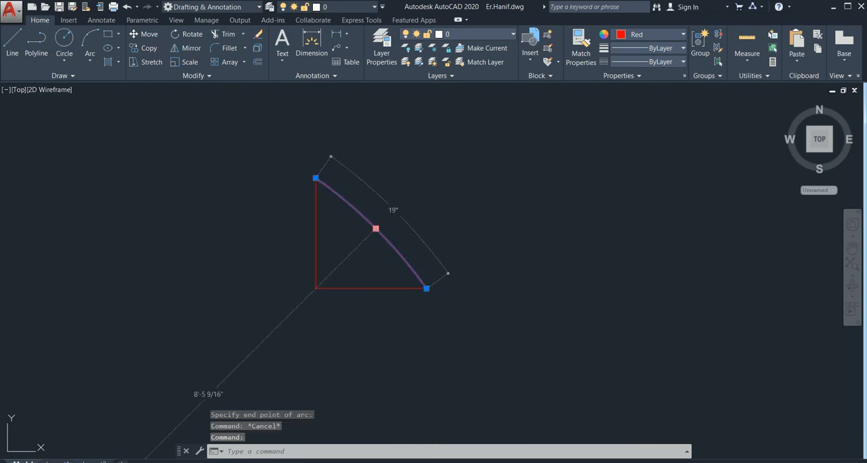
click(400, 217)
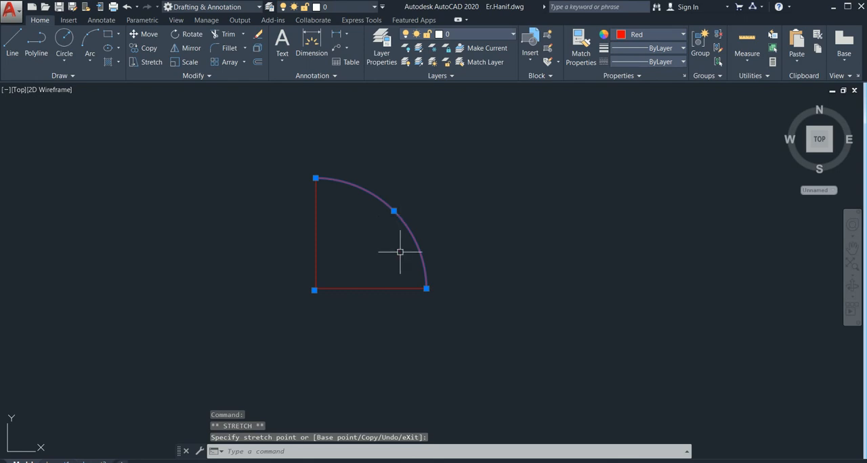
key(Escape)
Offset the vertical line 3" to the right to form the door leaf's thickness
middle_drag(369, 227, 368, 262)
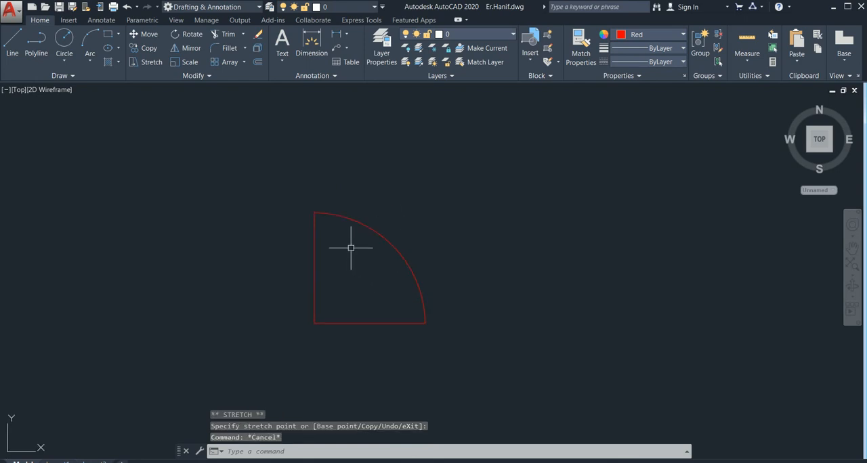
text(o)
key(Return)
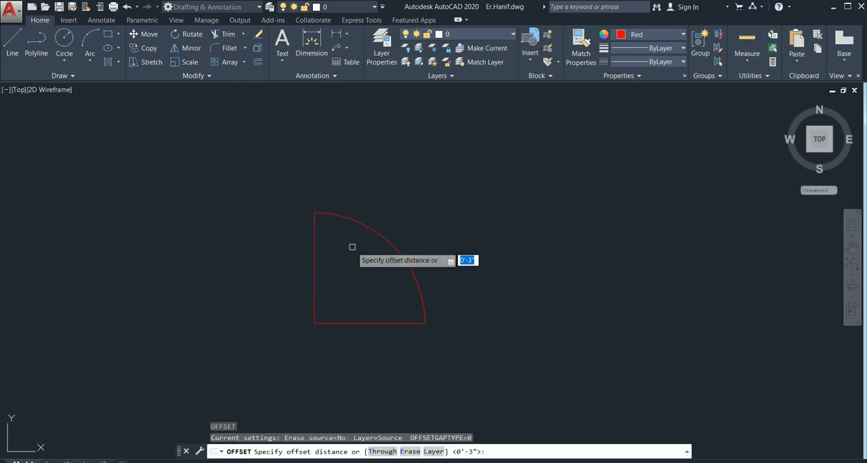
key(Return)
click(315, 247)
click(339, 252)
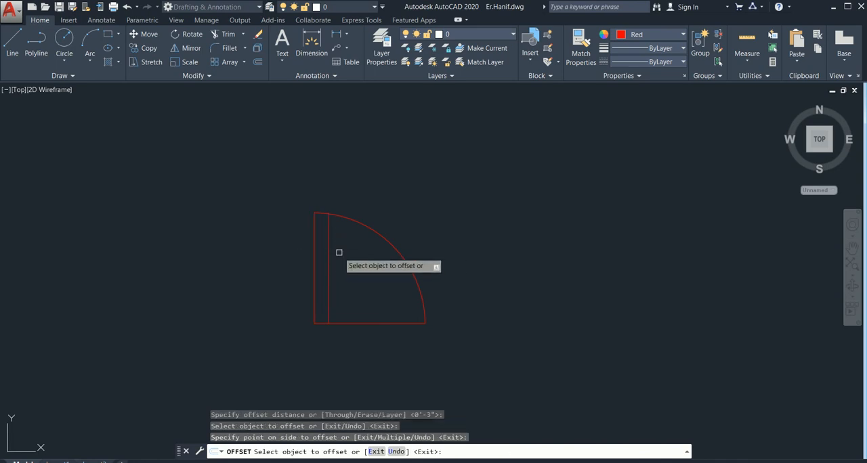
key(Escape)
Trim the upper end of the offset line that projects beyond the swing arc
text(t)
key(Return)
key(Return)
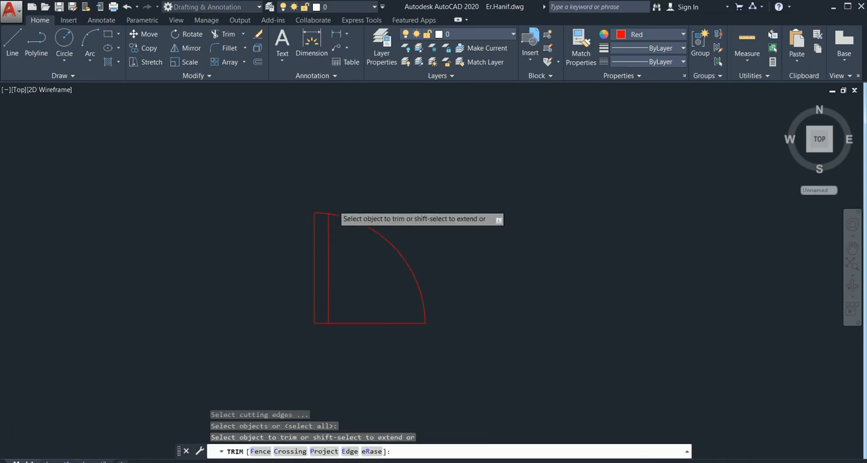
scroll(334, 206, up, 6)
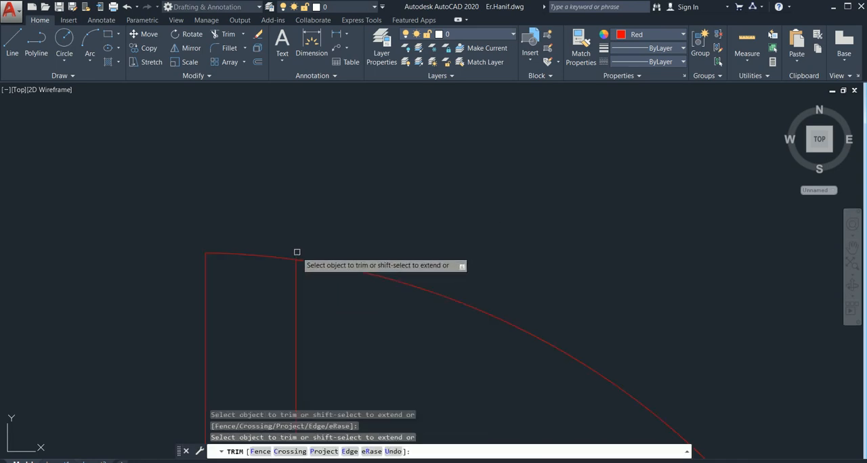
click(296, 253)
key(Escape)
scroll(357, 246, down, 6)
Trim the horizontal base line between the door leaf and the lower end of the swing arc
middle_drag(391, 341, 412, 237)
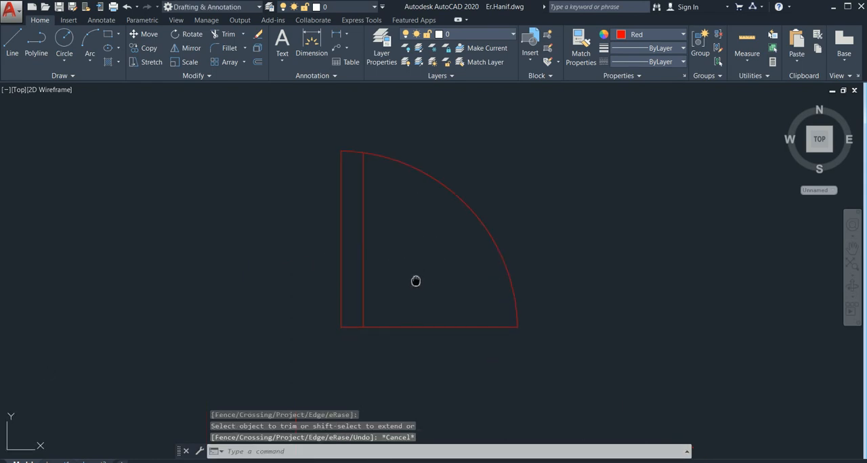
mouse_move(416, 280)
middle_down()
mouse_move(398, 257)
mouse_move(356, 254)
middle_up()
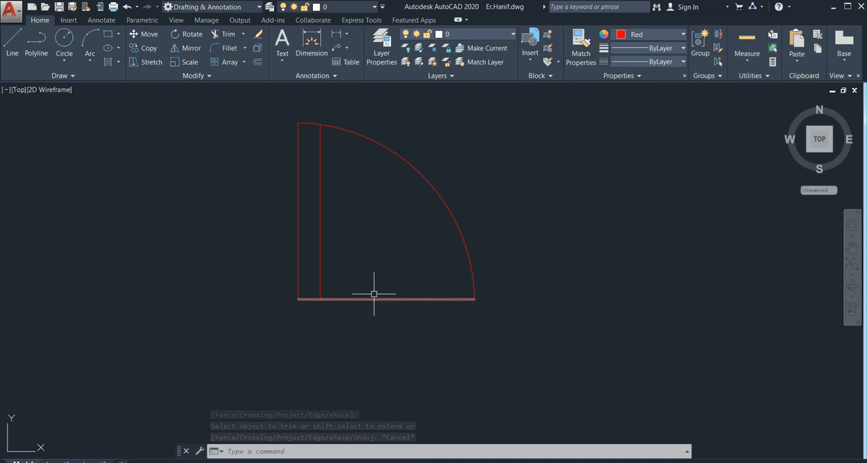
key(Return)
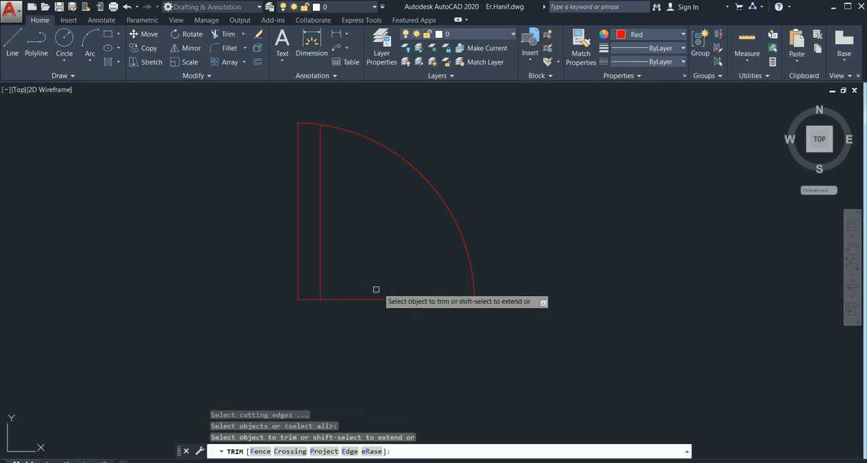
click(400, 285)
click(357, 350)
key(Escape)
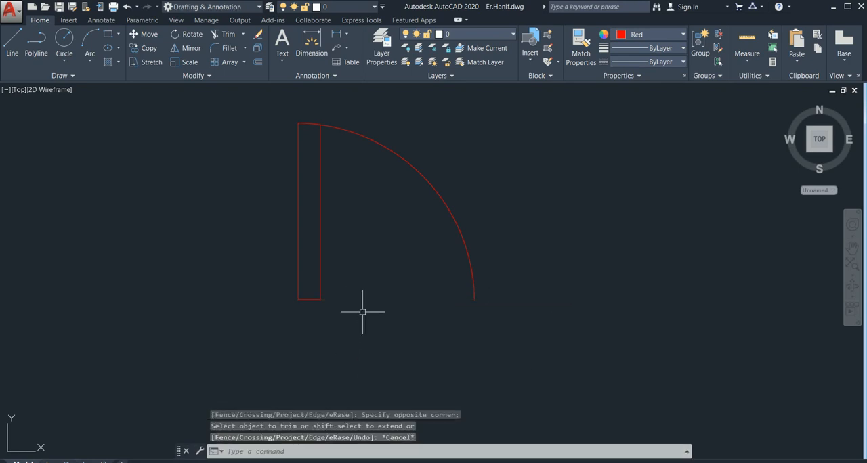
Draw a 3" by 6" upright rectangle in the empty area to the right of the door symbol
mouse_move(405, 304)
middle_down()
mouse_move(358, 302)
mouse_move(385, 313)
middle_up()
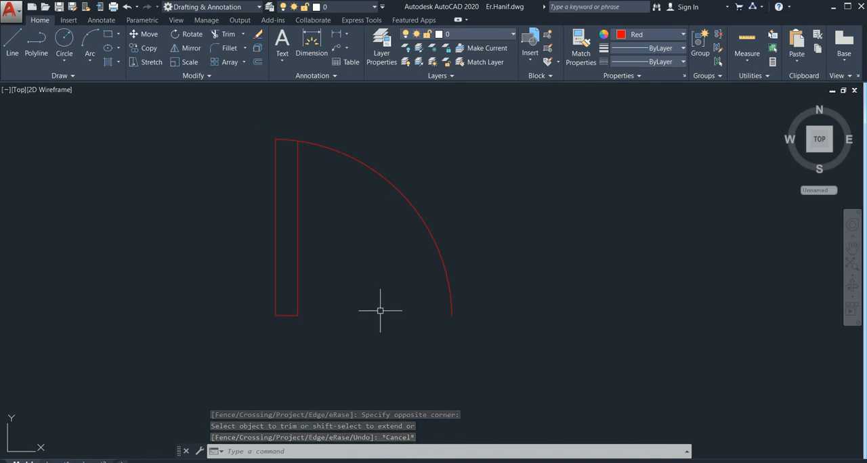
text(REC)
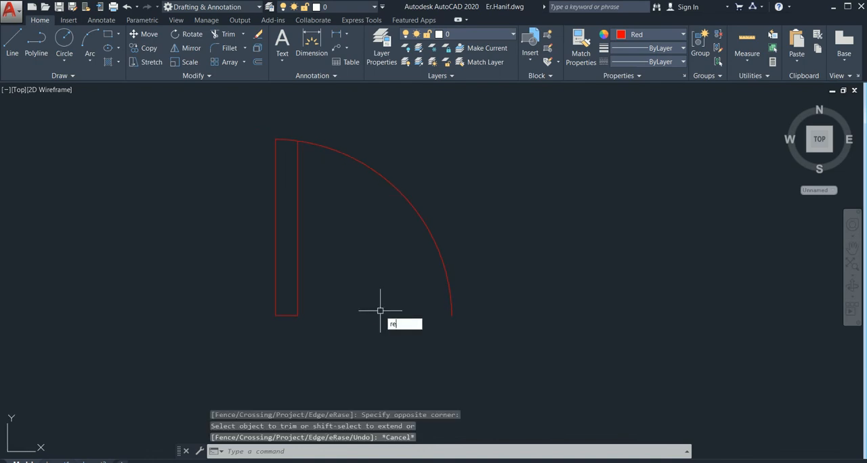
key(Return)
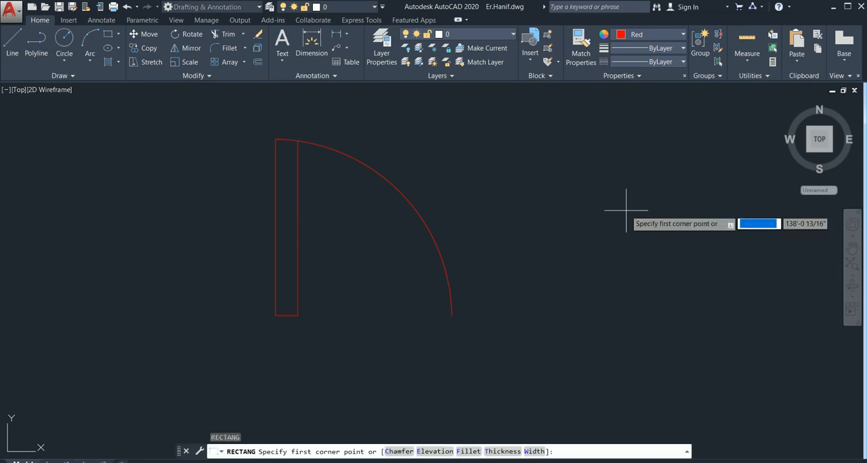
click(571, 196)
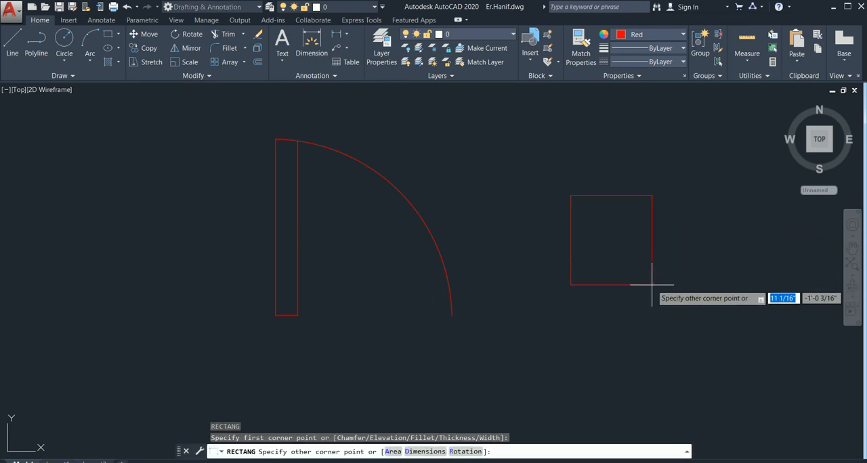
text(3")
key(Tab)
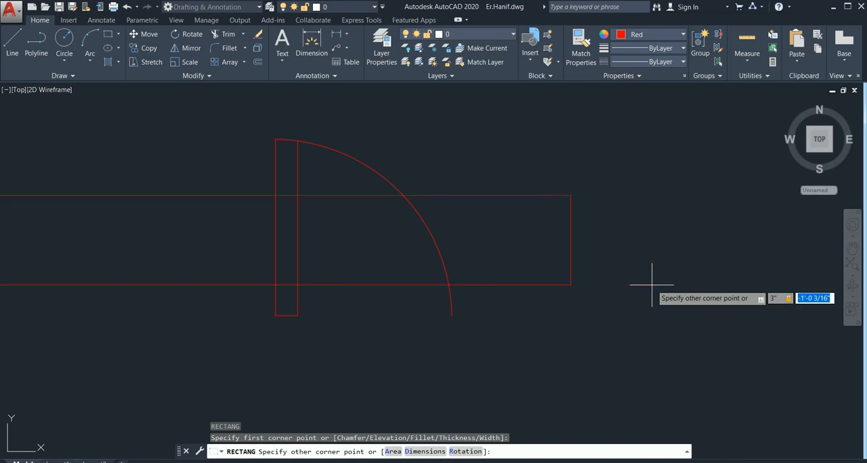
text(6")
key(Return)
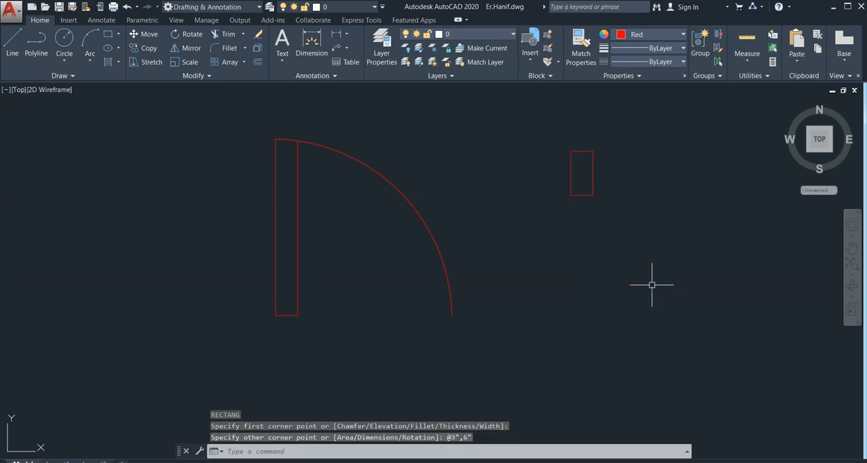
key(Escape)
Copy the 3" by 6" rectangle to a free spot just below the door leaf
middle_drag(614, 190, 617, 210)
click(605, 169)
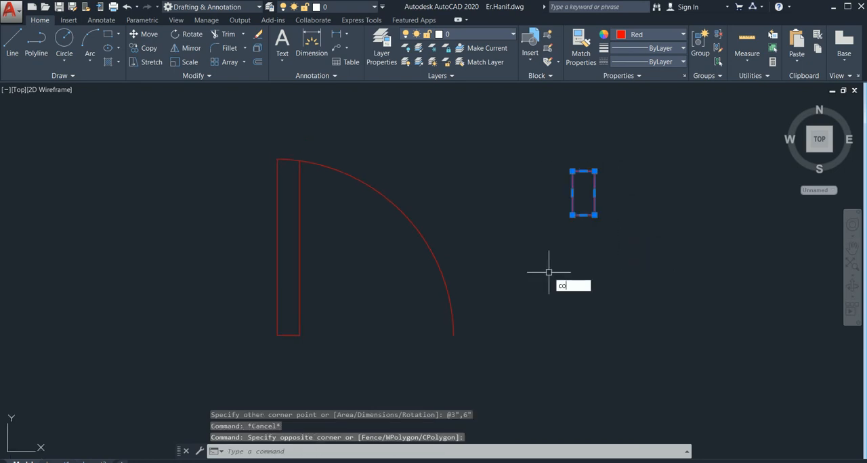
text(co)
key(Return)
click(583, 171)
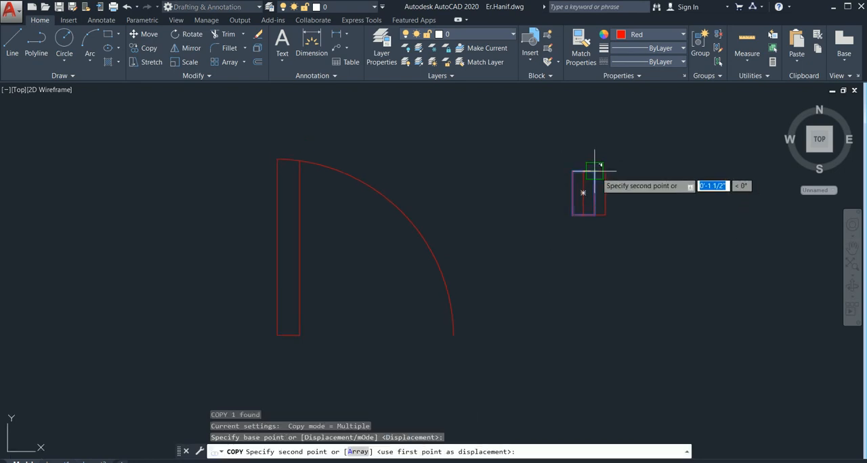
click(595, 171)
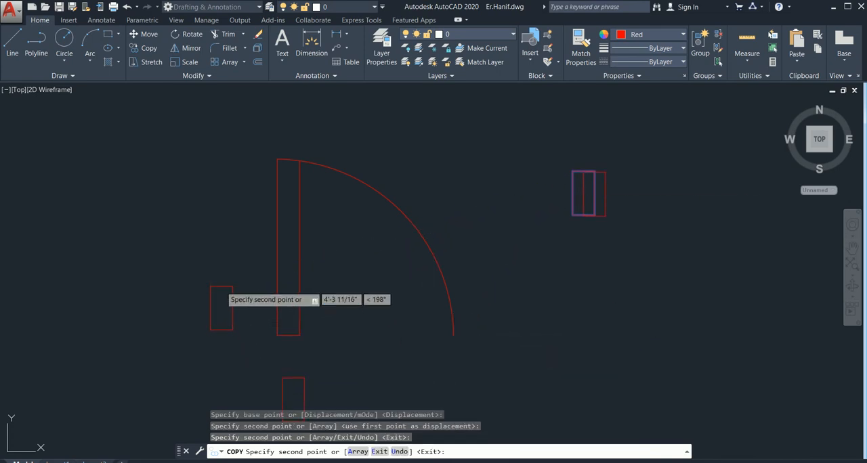
key(Escape)
Move the copied rectangle so its upper-right corner meets the lower-left corner of the door leaf
middle_drag(384, 350, 457, 227)
click(411, 246)
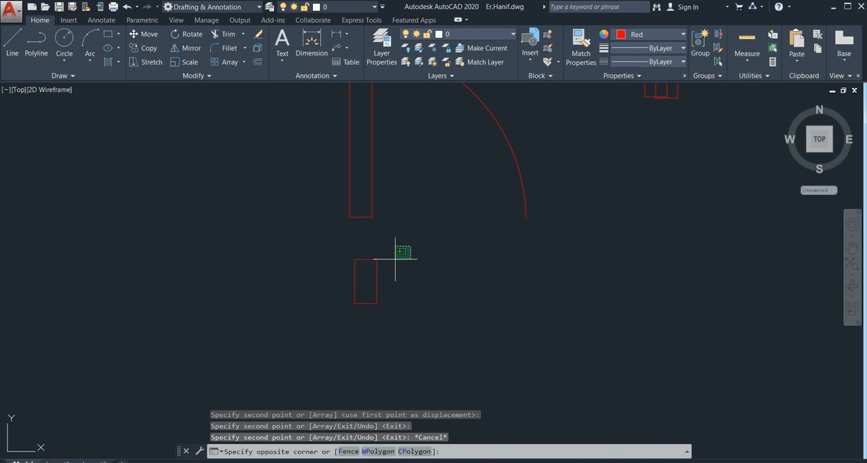
click(325, 326)
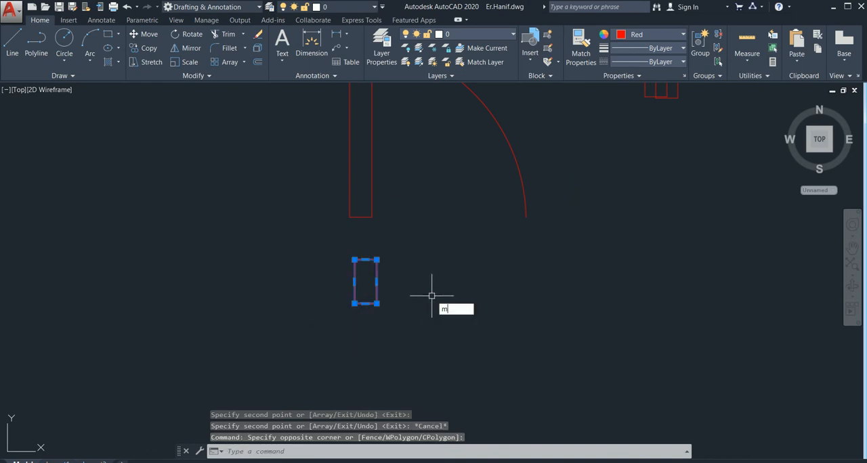
text(m)
key(Return)
click(378, 260)
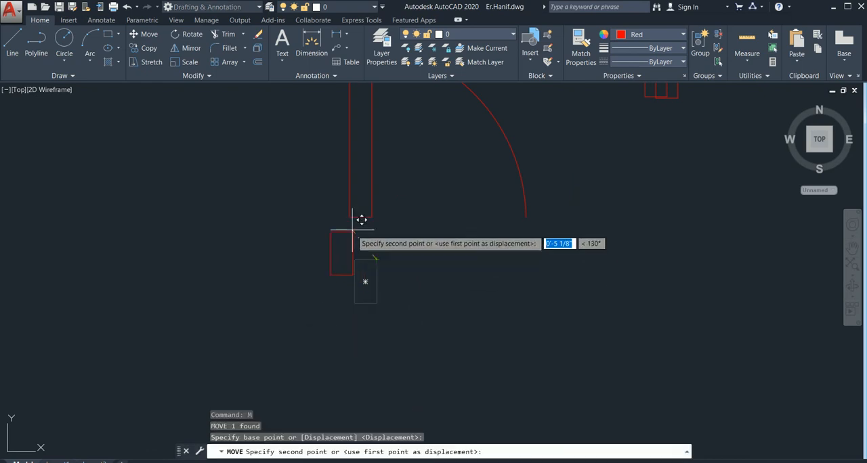
click(350, 216)
click(370, 261)
click(293, 272)
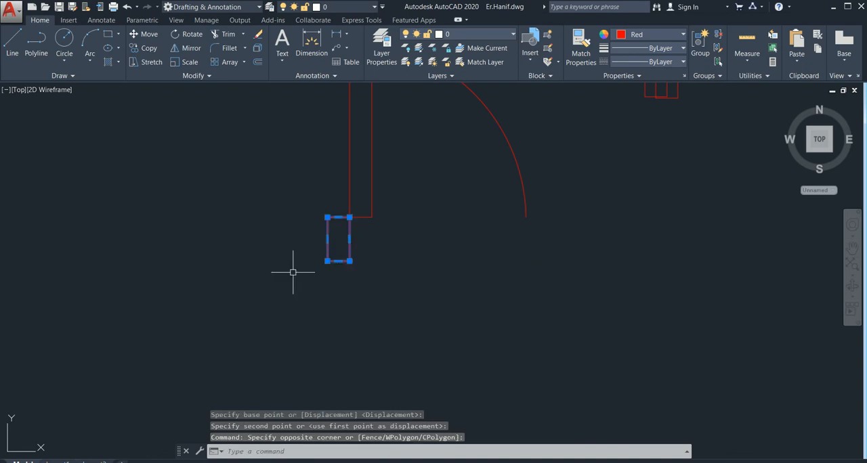
text(co)
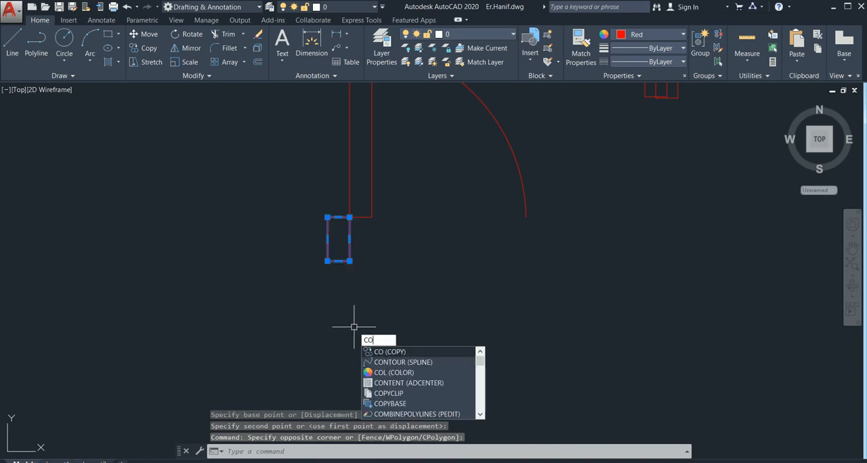
key(Escape)
key(Escape)
Delete the two spare overlapping rectangles to the right of the door symbol
mouse_move(395, 239)
middle_down()
mouse_move(391, 275)
mouse_move(365, 305)
middle_up()
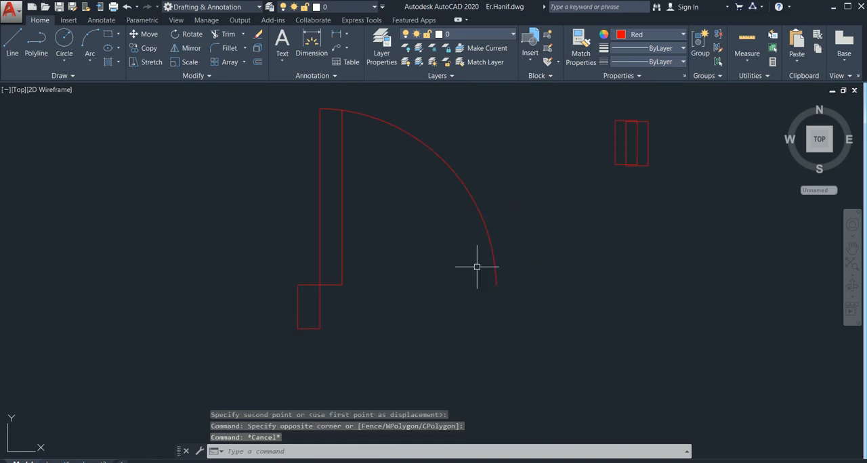
middle_drag(477, 267, 419, 269)
click(615, 124)
click(532, 162)
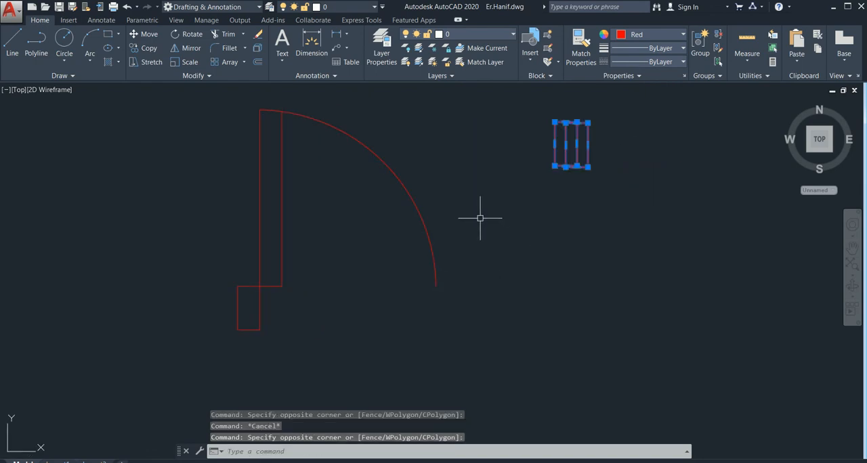
key(Delete)
middle_drag(509, 258, 520, 238)
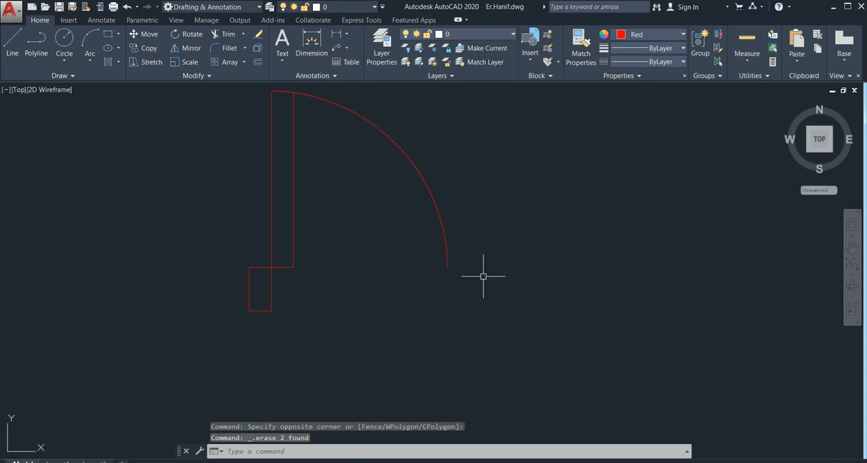
Mirror the swing arc about a vertical line through its lower end, keeping the original arc
click(458, 237)
click(431, 288)
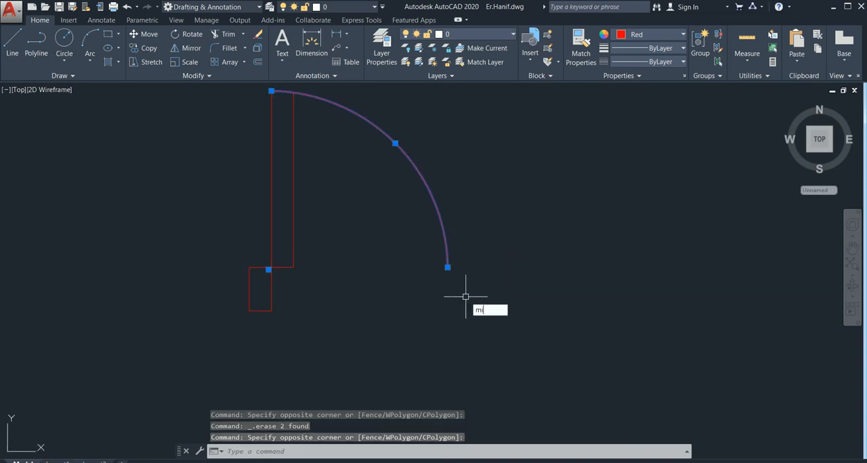
text(mi)
key(Return)
click(447, 267)
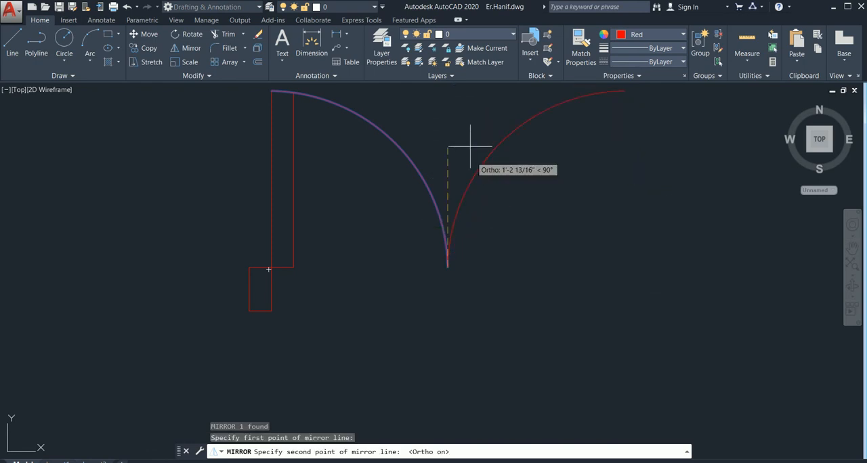
click(465, 120)
click(490, 158)
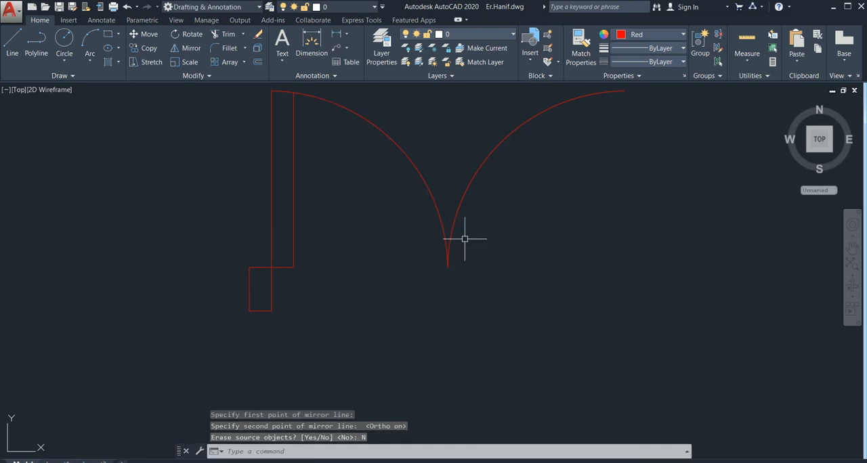
Draw a 2' vertical line straight down from the upper end of the mirrored arc
middle_drag(455, 309, 385, 337)
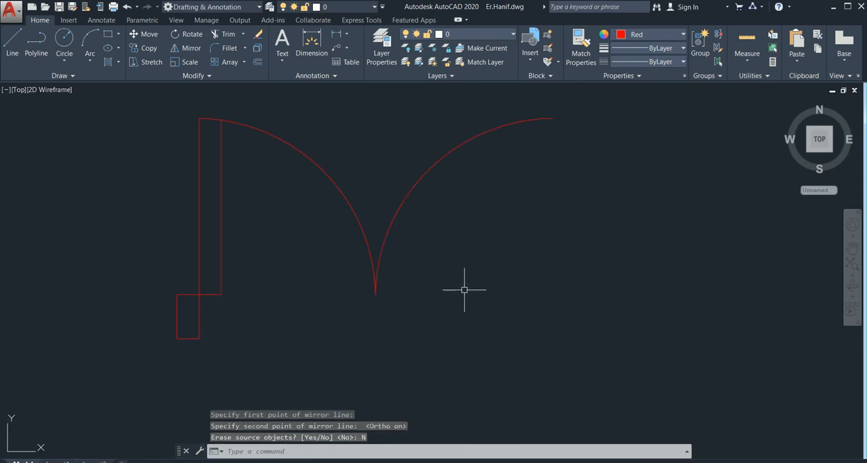
text(l)
key(Return)
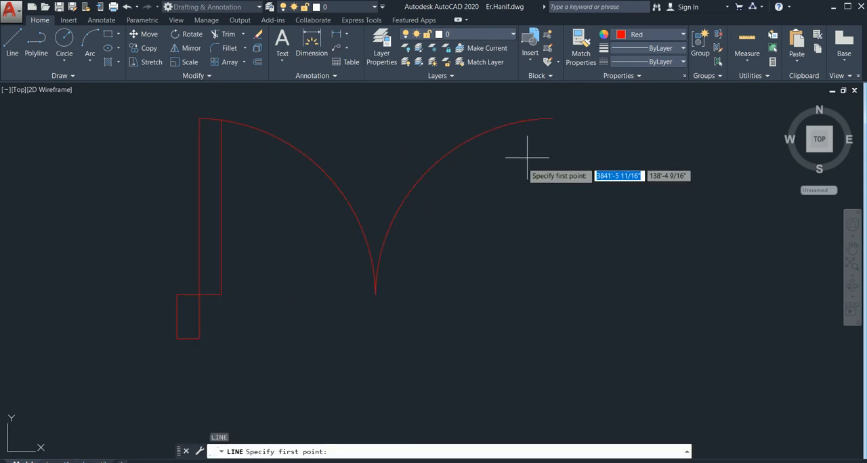
click(551, 119)
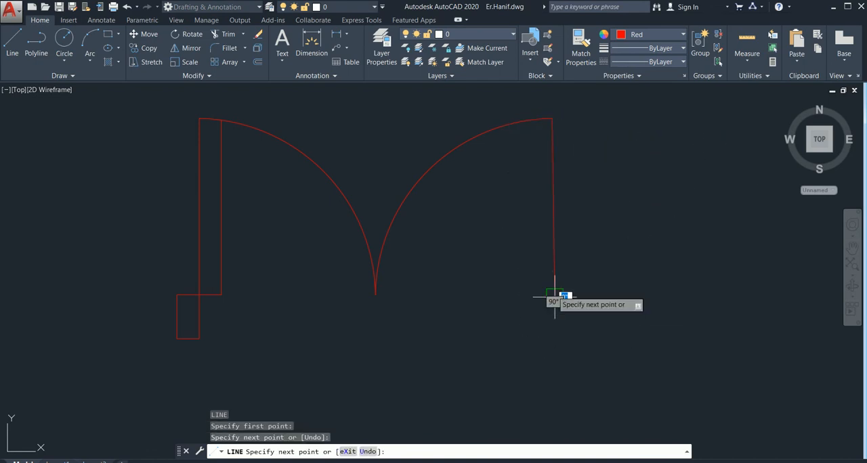
key(ctrl+z)
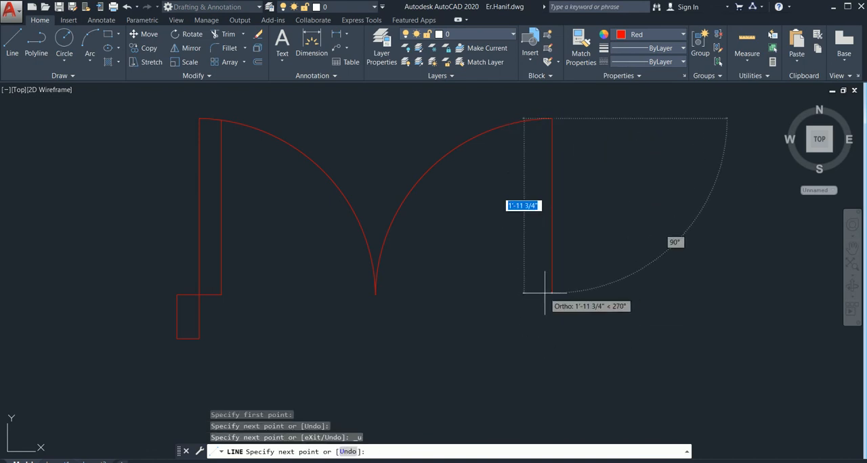
text(2')
key(Return)
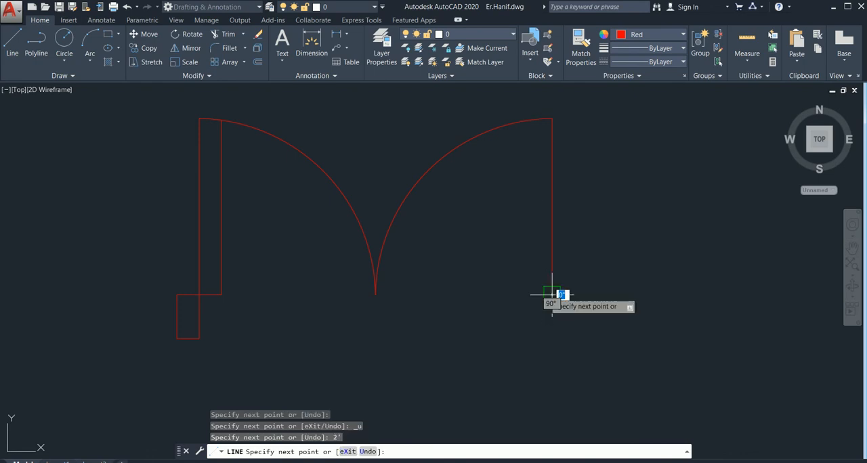
key(Escape)
Copy the jamb rectangle by its upper-left corner to the lower end of the new vertical line
middle_drag(533, 333, 541, 319)
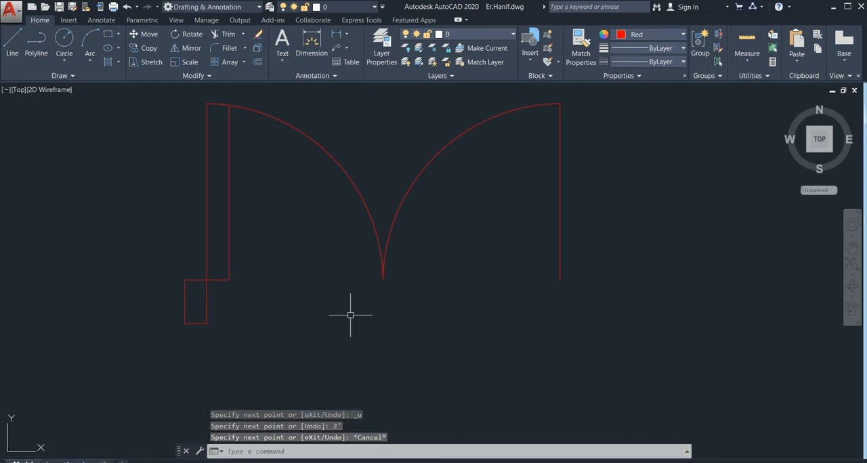
click(255, 306)
click(78, 359)
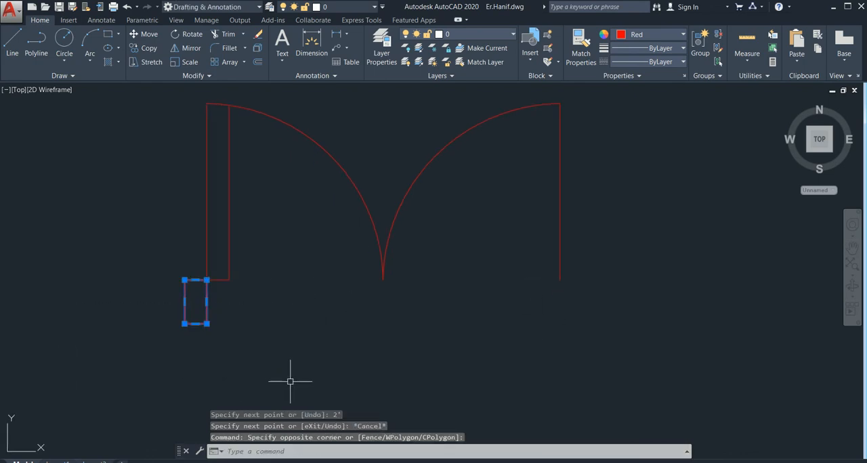
key(Return)
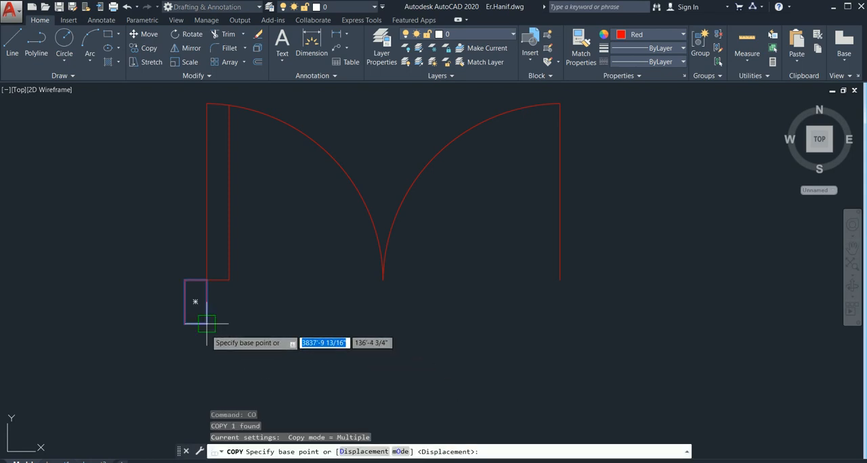
click(185, 279)
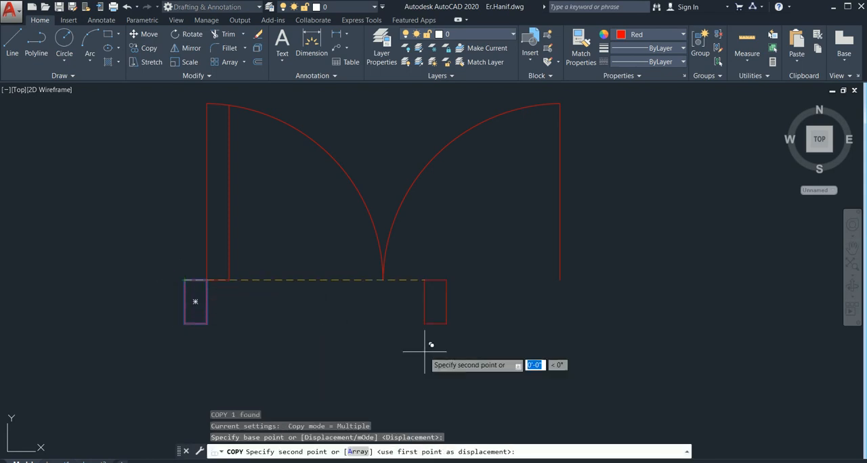
click(560, 279)
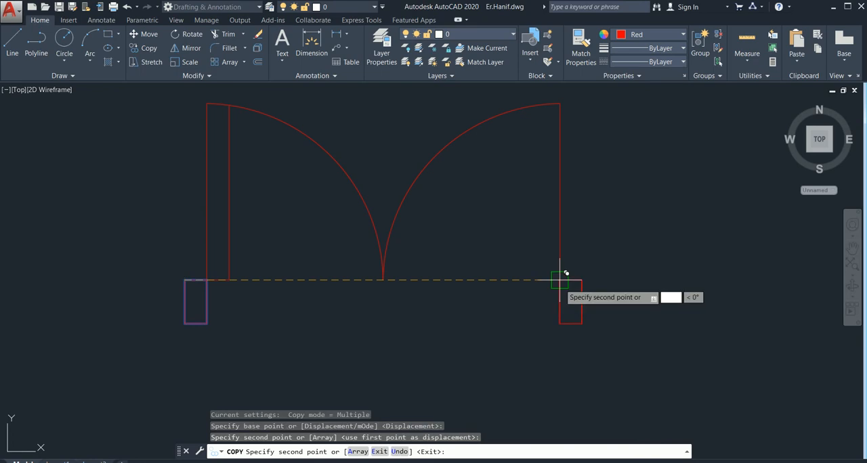
key(Escape)
Examine the floor plan and its front entrance opening in relation to the new double-door symbol
scroll(656, 207, down, 4)
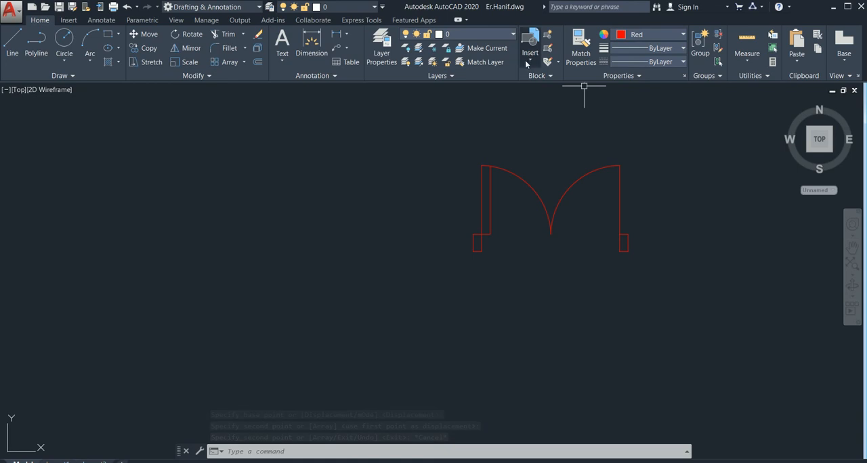
scroll(320, 222, down, 6)
middle_drag(24, 243, 282, 264)
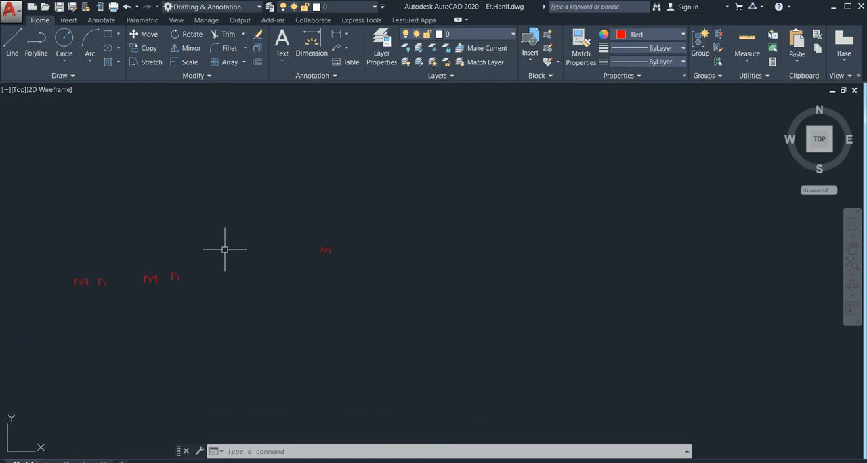
middle_drag(6, 290, 134, 287)
scroll(245, 304, up, 8)
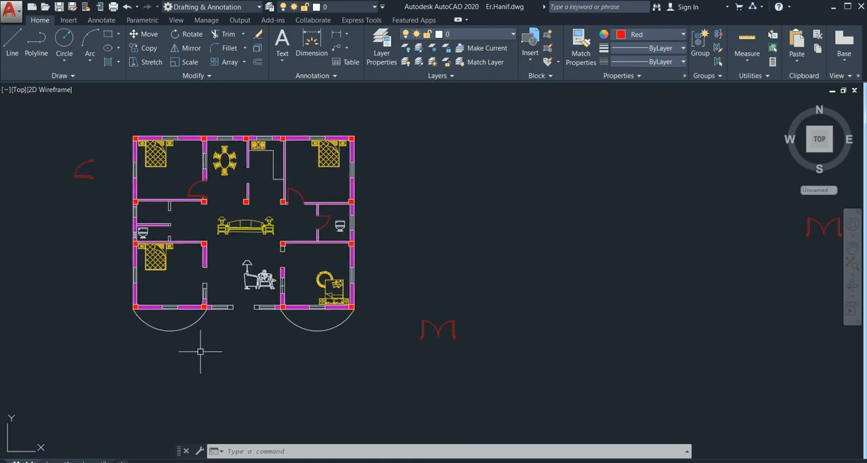
scroll(240, 303, down, 6)
scroll(460, 225, down, 6)
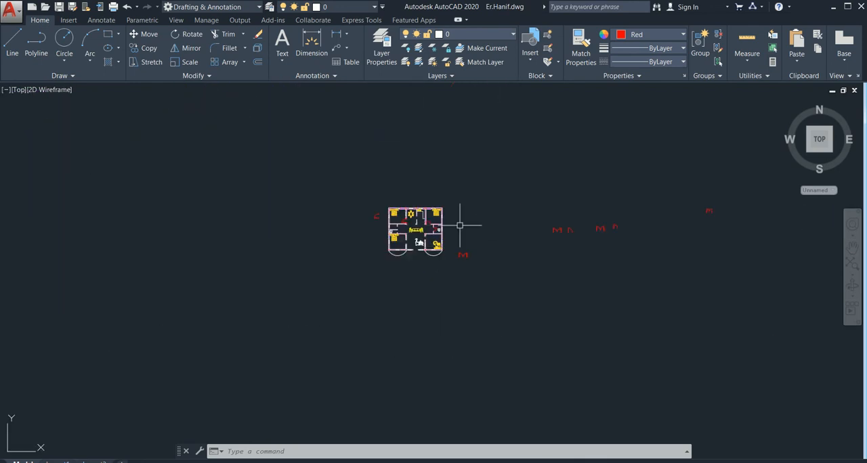
scroll(705, 207, up, 6)
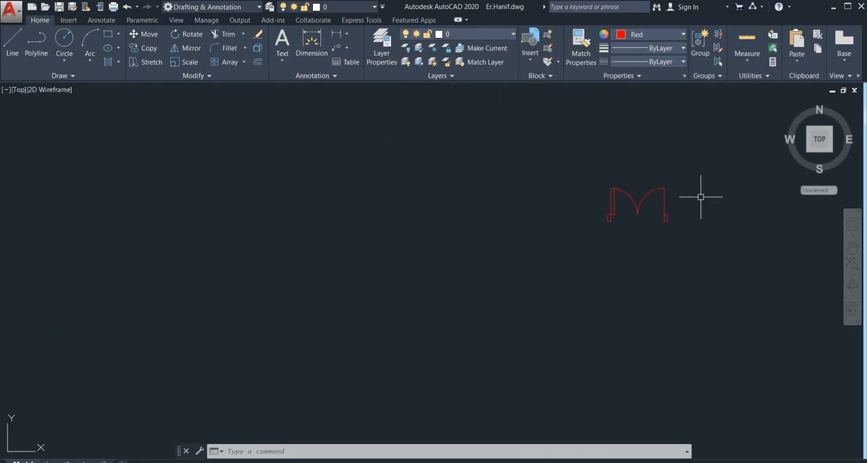
Copy the whole double-door symbol to a spot just below the floor plan's front entrance opening
click(709, 173)
click(463, 297)
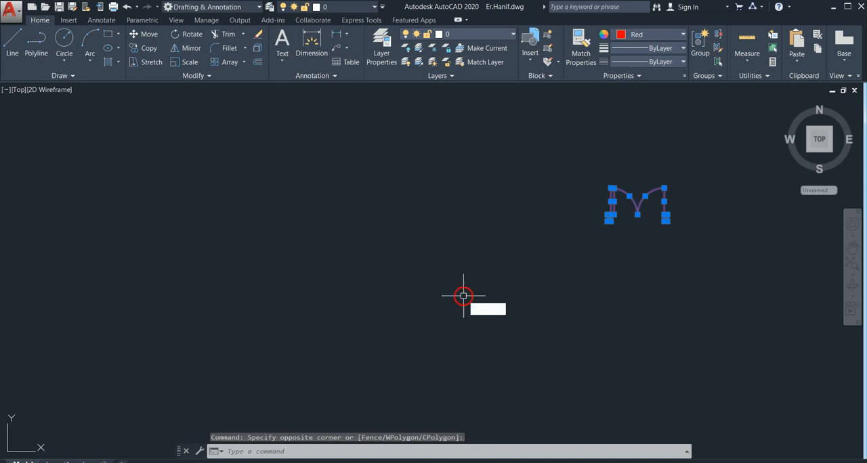
text(co)
key(Return)
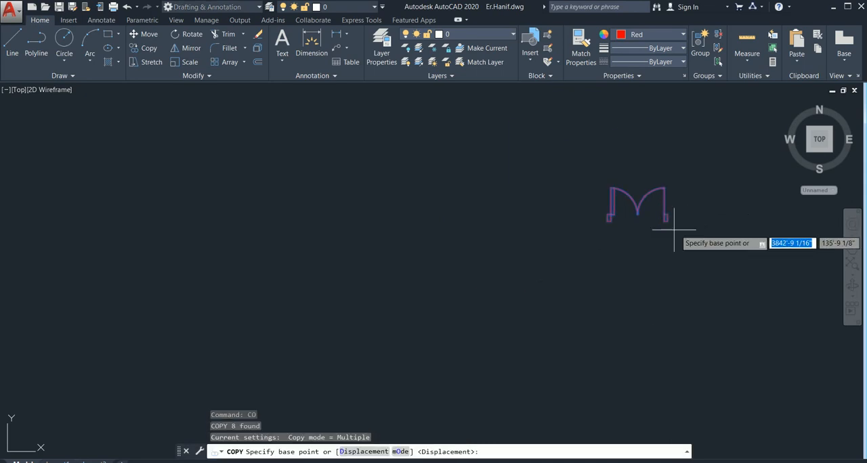
scroll(665, 216, up, 4)
click(660, 209)
scroll(265, 286, down, 6)
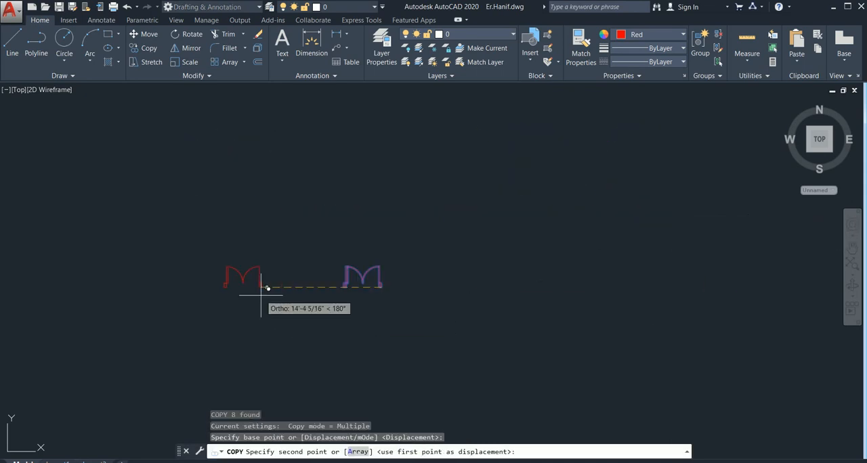
middle_drag(262, 294, 596, 288)
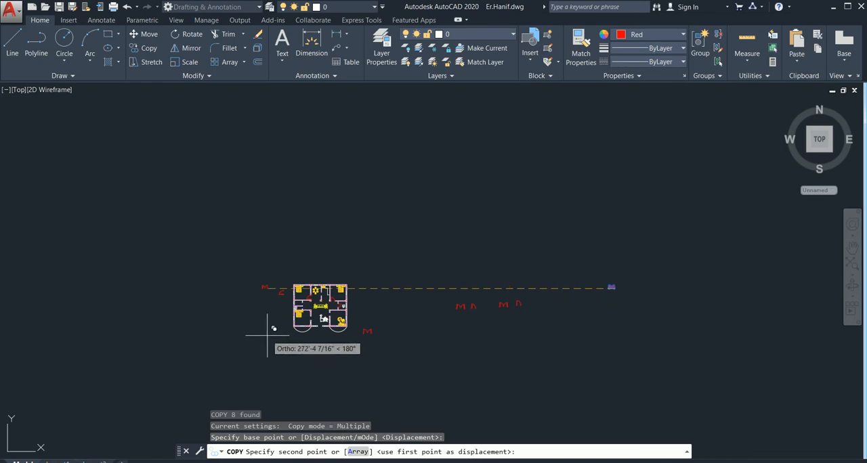
key(F8)
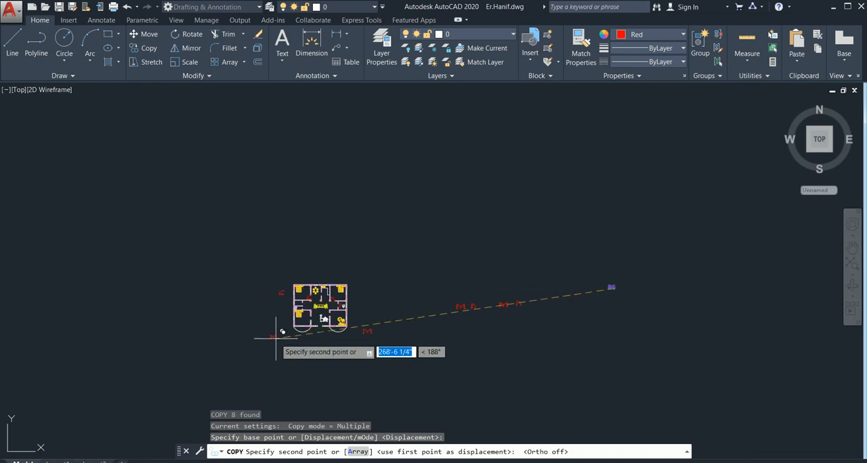
scroll(306, 332, up, 8)
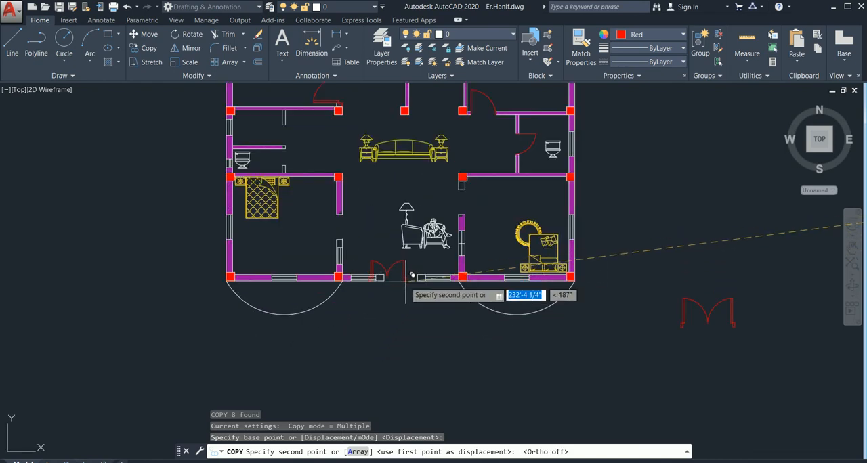
scroll(406, 285, up, 4)
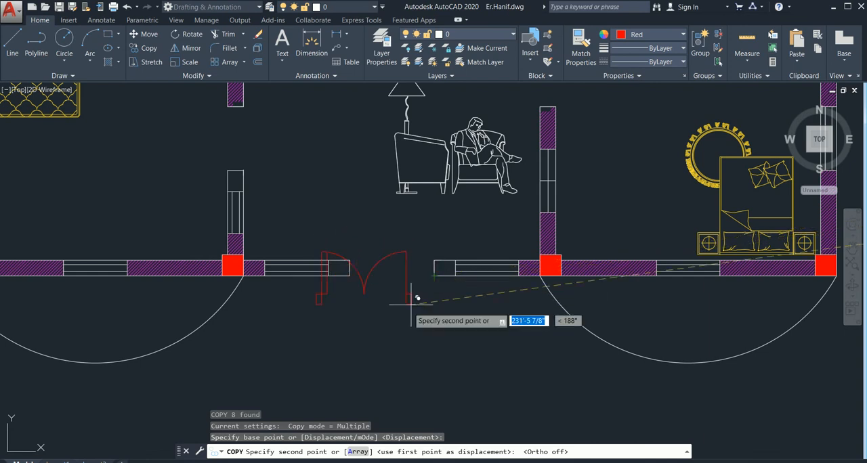
click(425, 346)
key(Escape)
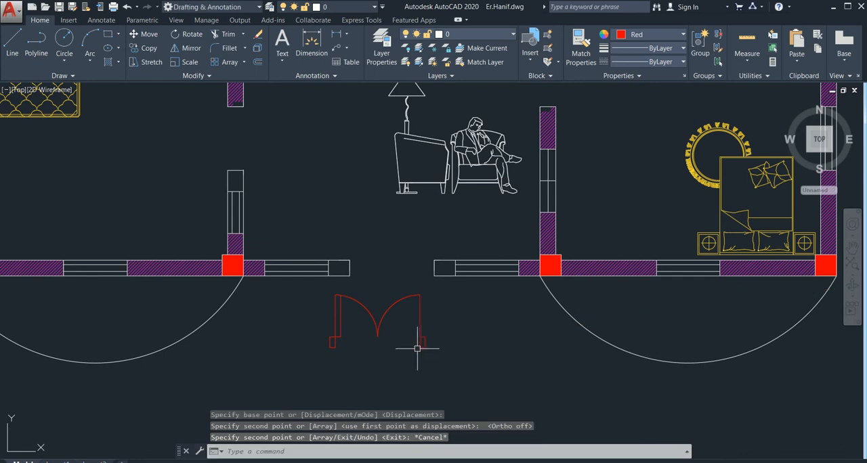
Move the copied double door by its right jamb's lower-left corner onto the outer wall corner at the entrance's right side
click(441, 307)
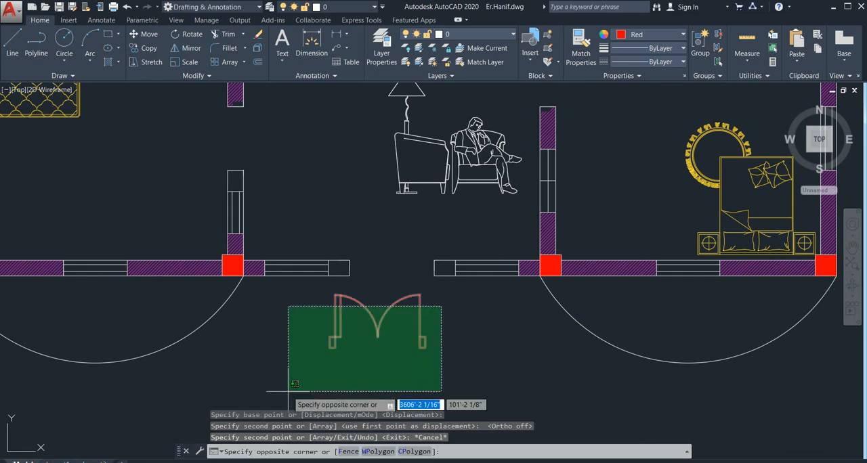
click(300, 375)
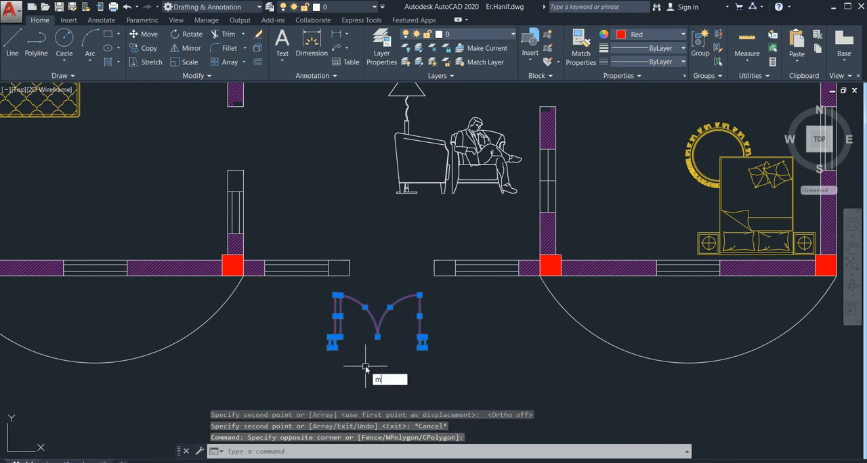
text(m)
key(Return)
scroll(403, 356, up, 3)
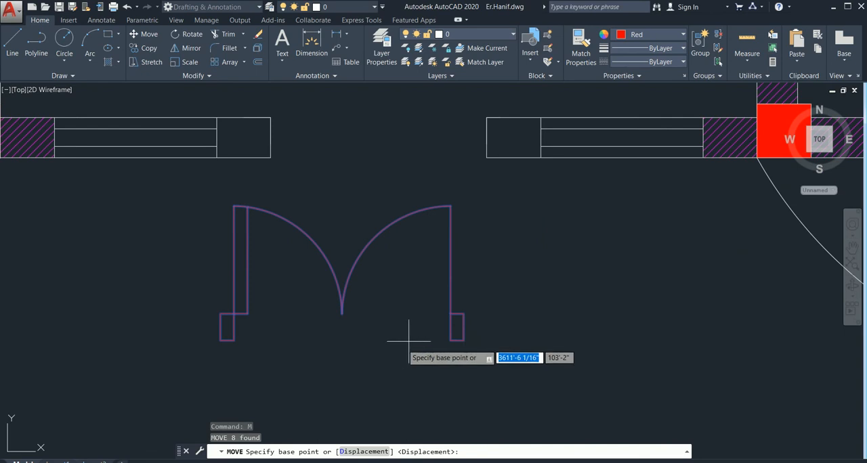
click(451, 340)
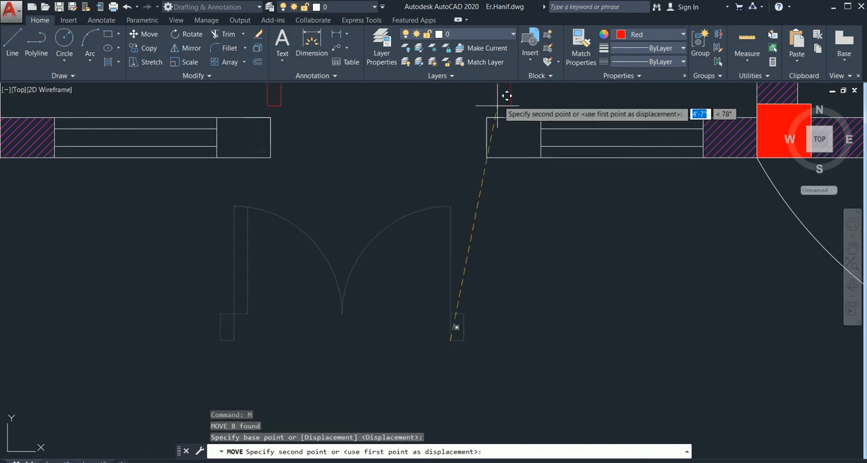
click(485, 157)
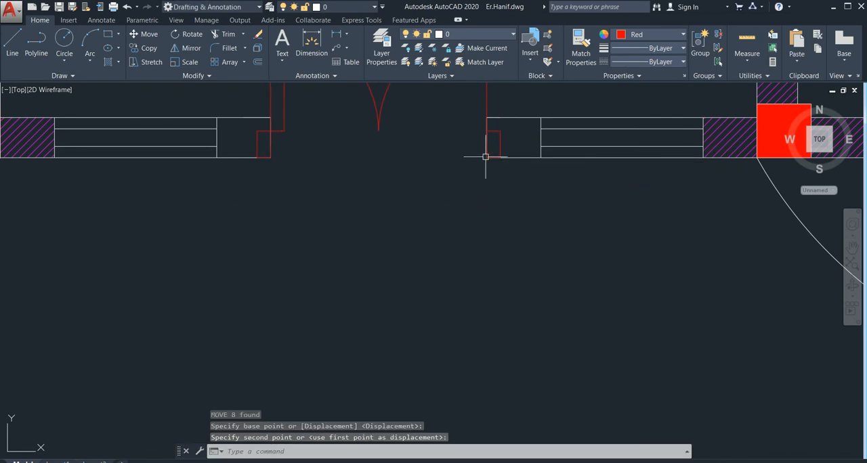
key(Escape)
Offset the vertical line of the entrance door's right leaf 3" inward, towards the door centre
scroll(469, 200, down, 9)
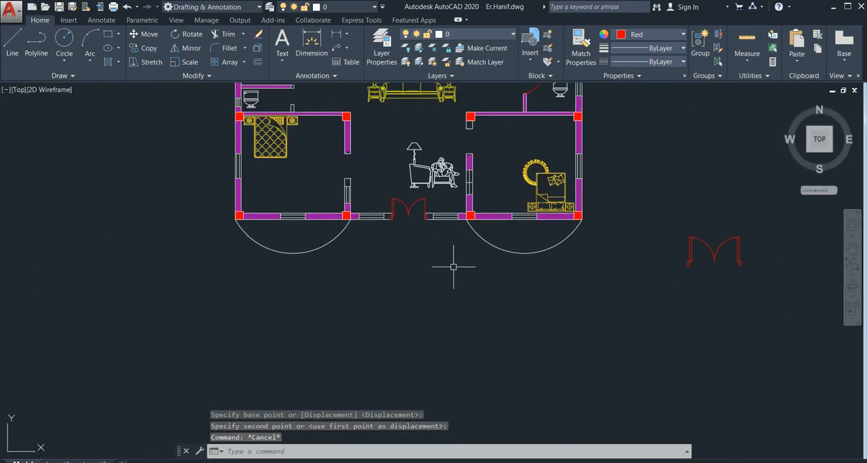
middle_drag(455, 265, 390, 268)
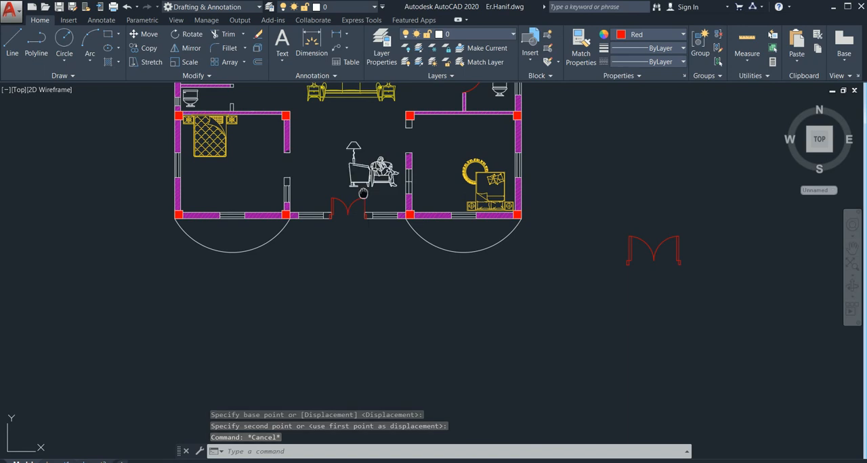
middle_drag(391, 232, 367, 259)
scroll(367, 259, up, 4)
scroll(328, 220, up, 4)
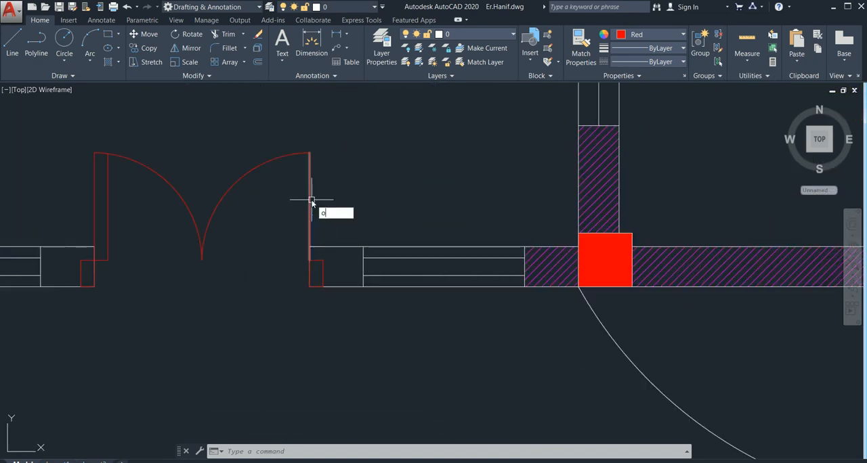
text(o)
key(Return)
key(Return)
click(311, 199)
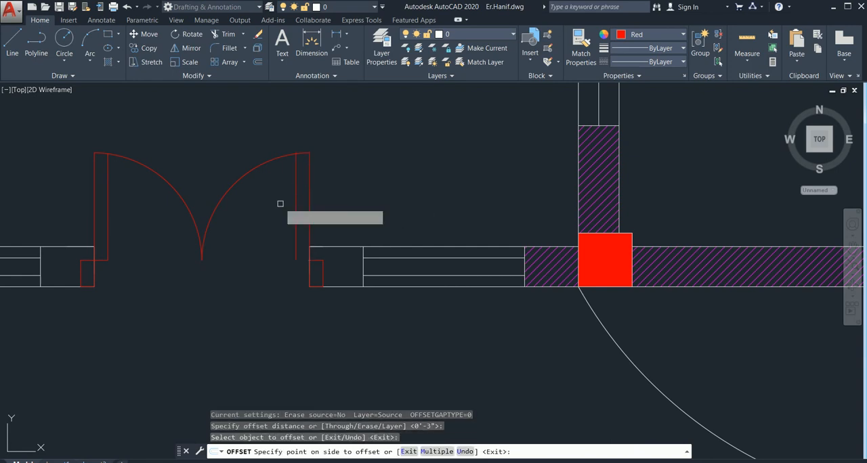
click(288, 189)
key(Escape)
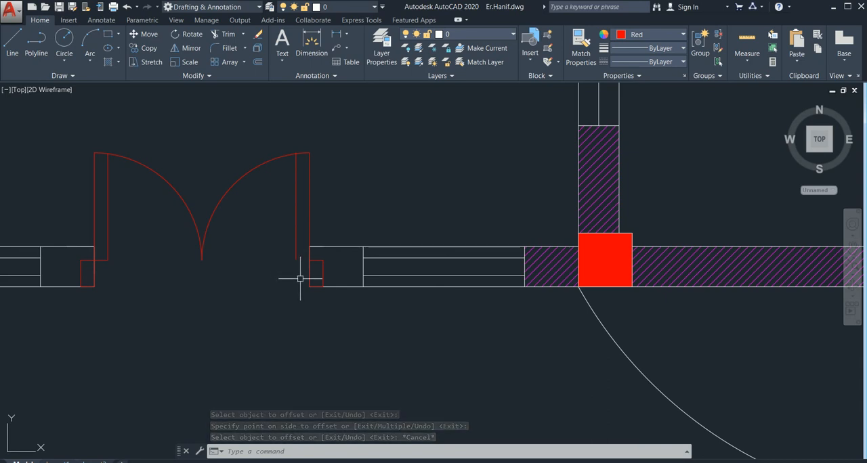
Close the lower end of the right door leaf with a short line between its two vertical lines
text(l)
key(Return)
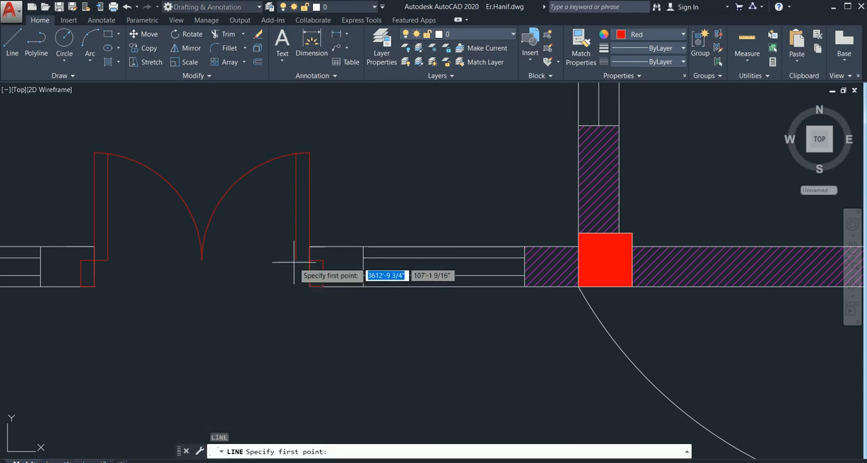
click(295, 259)
click(296, 245)
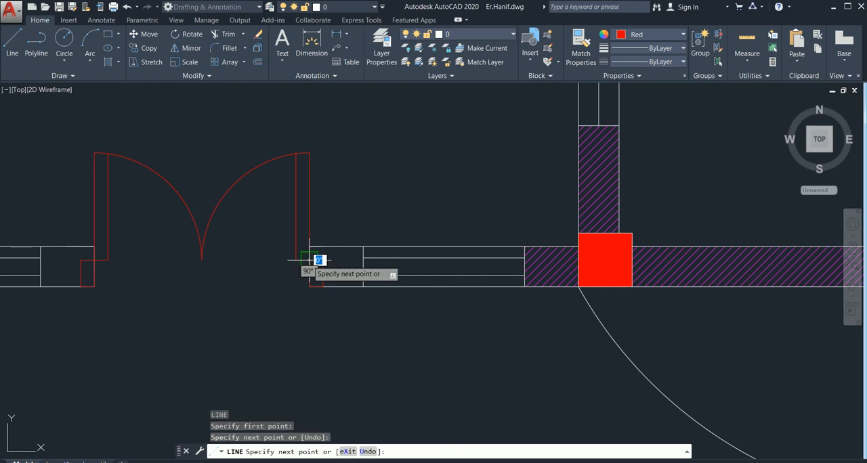
key(Escape)
Stretch the upper end of the right leaf's inner line so it ends on the swing arc
scroll(300, 228, up, 6)
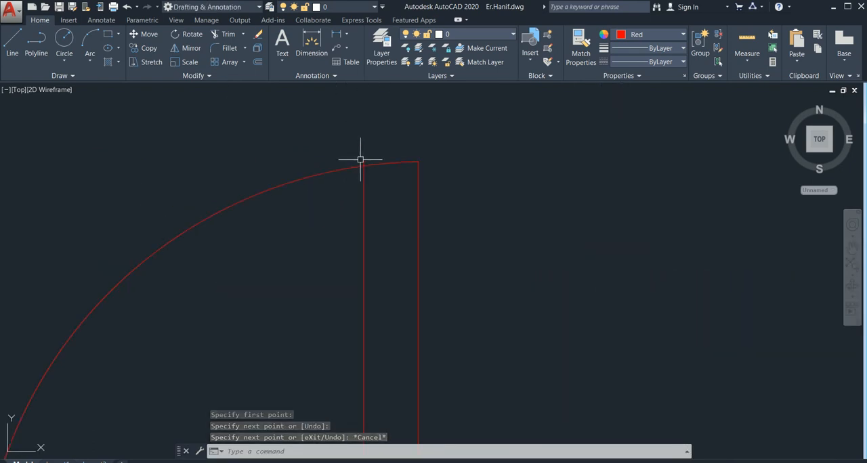
click(364, 162)
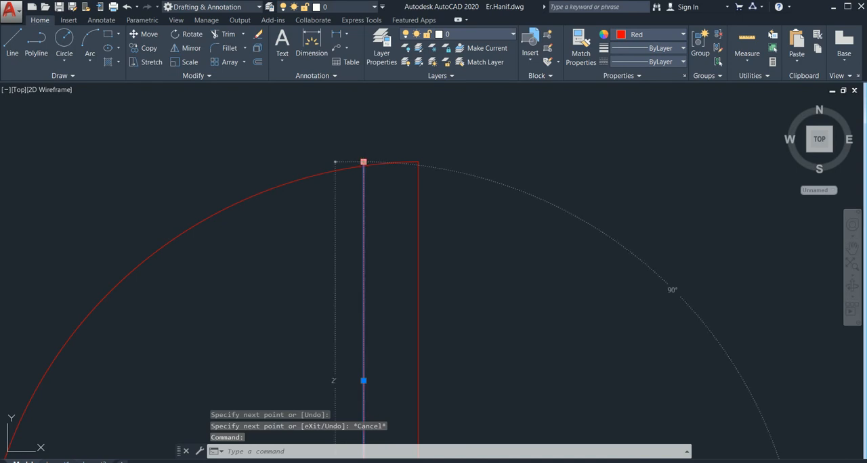
click(364, 162)
key(Escape)
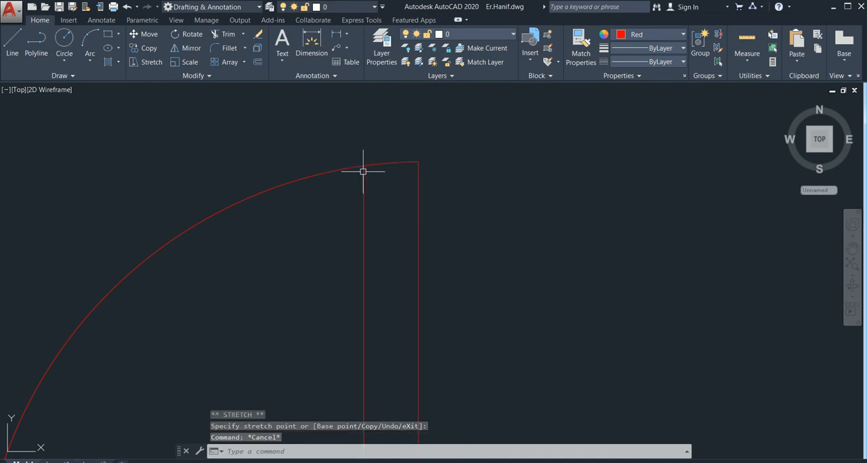
scroll(397, 185, down, 5)
key(Escape)
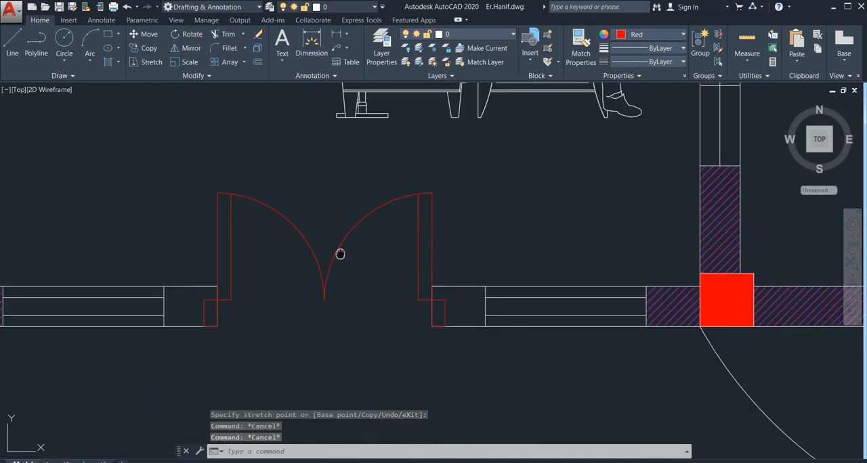
Examine the floor plan's doorways and the door symbols placed around the plan
scroll(348, 252, down, 8)
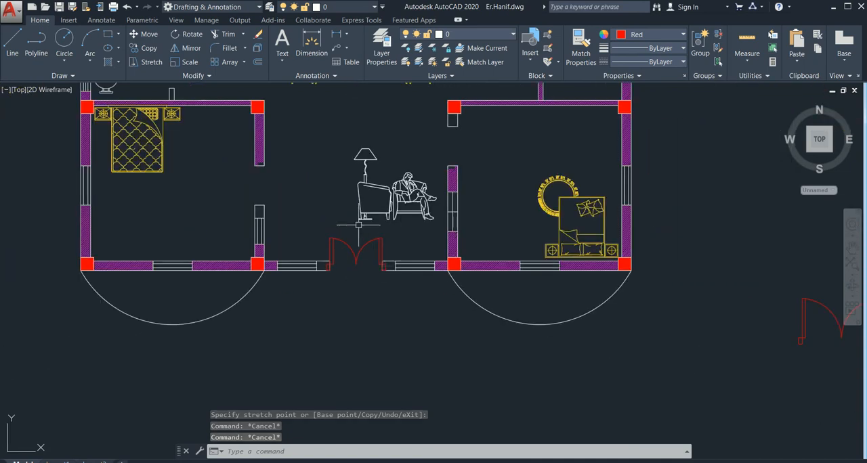
scroll(359, 225, down, 4)
scroll(341, 287, up, 4)
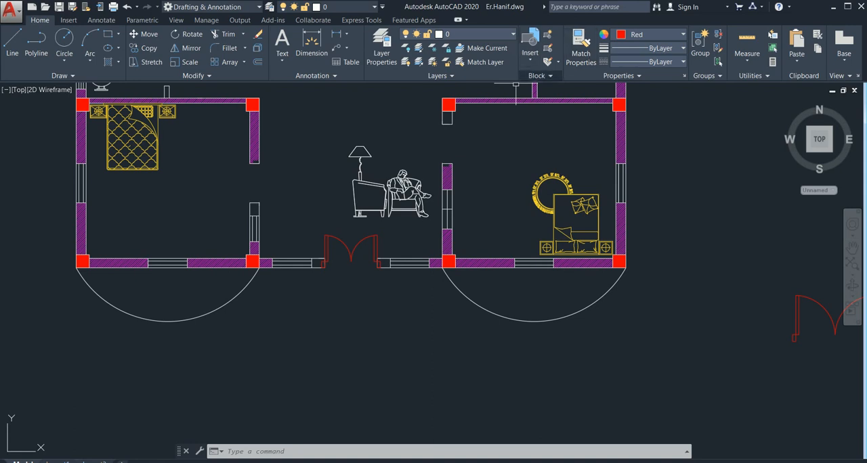
scroll(373, 203, down, 5)
scroll(388, 180, up, 4)
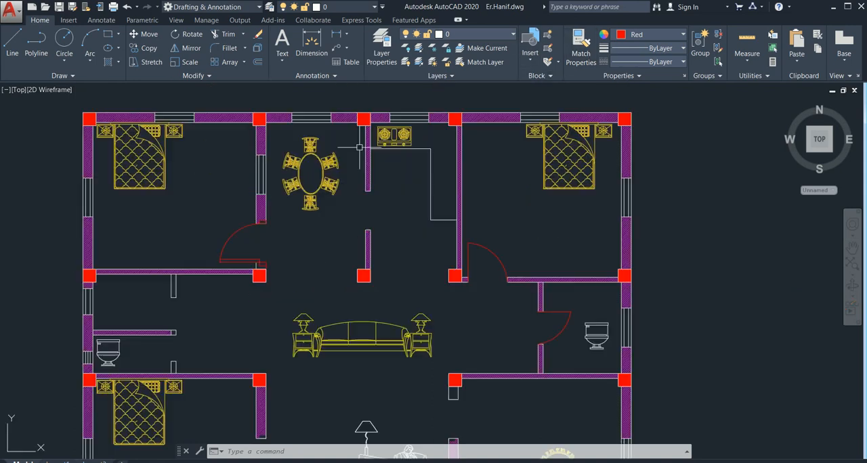
scroll(412, 207, down, 4)
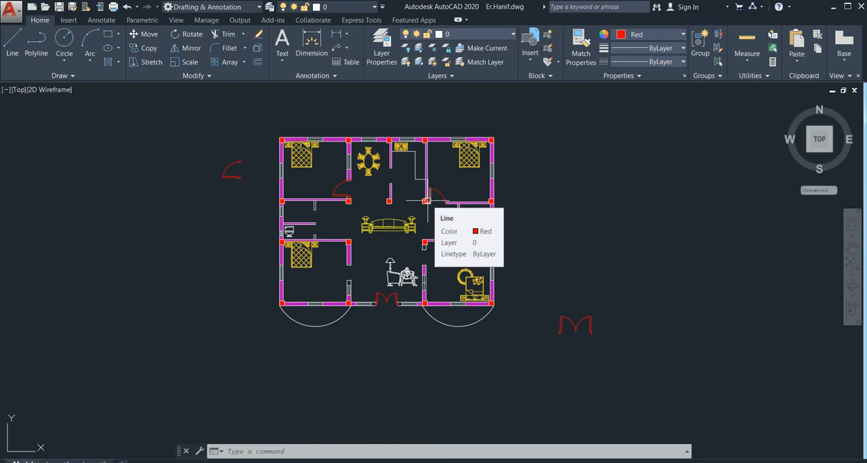
scroll(563, 282, down, 3)
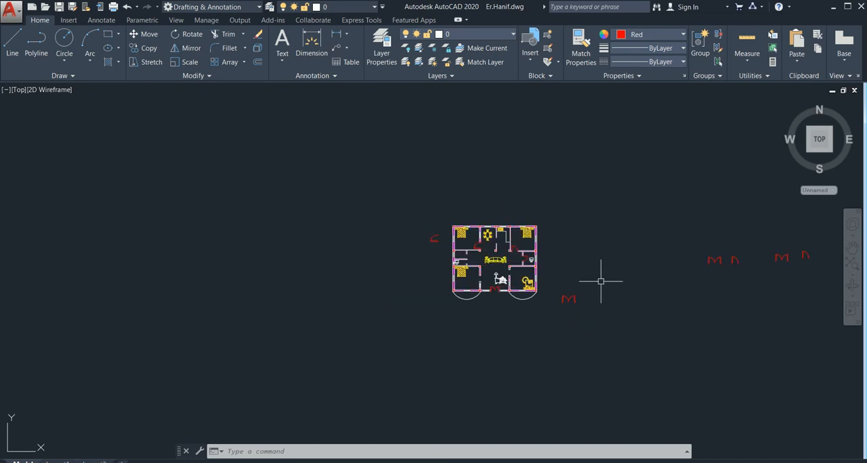
middle_drag(601, 281, 413, 275)
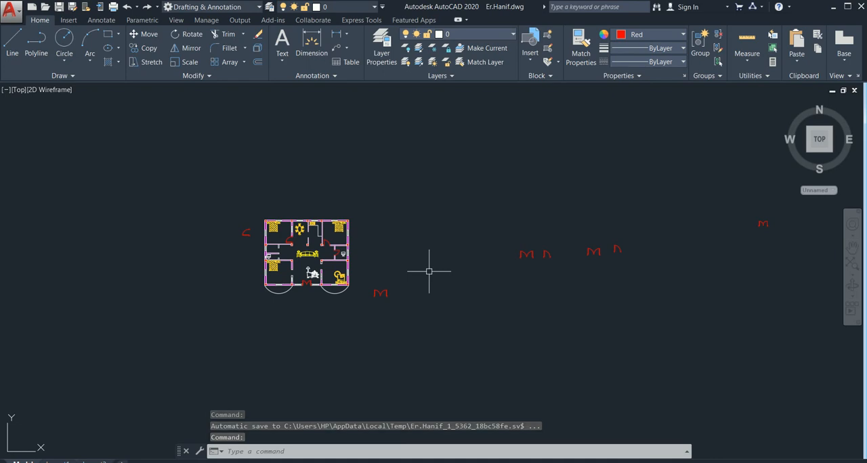
scroll(269, 295, up, 2)
scroll(308, 257, up, 4)
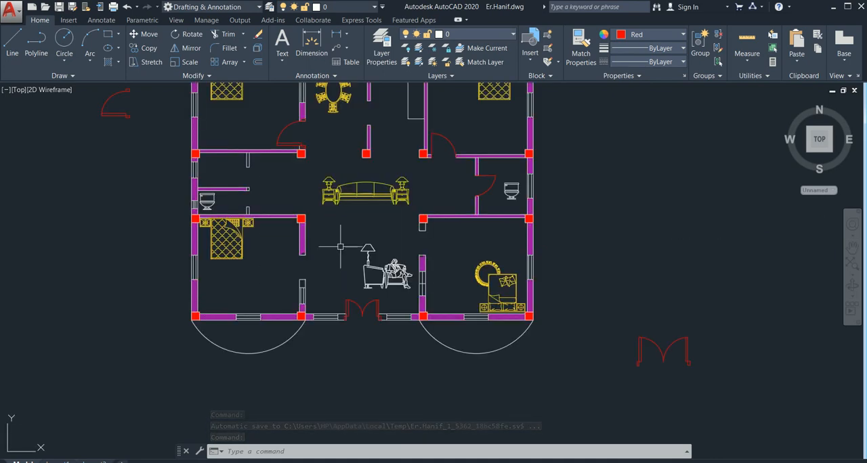
middle_drag(338, 250, 337, 278)
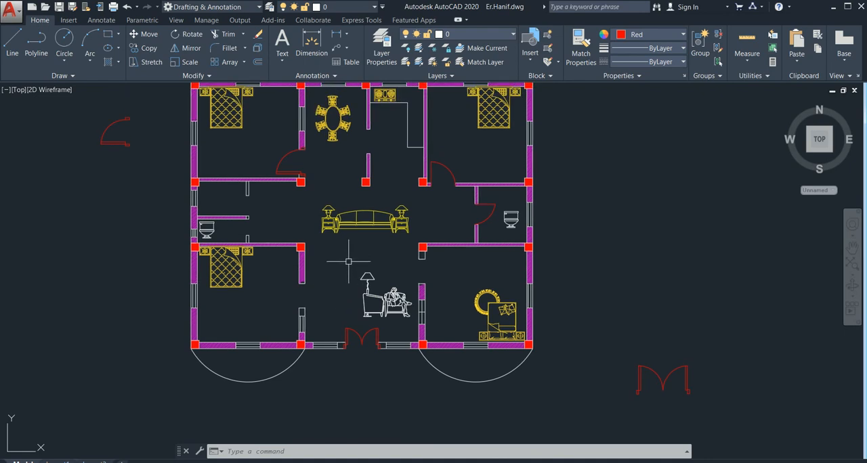